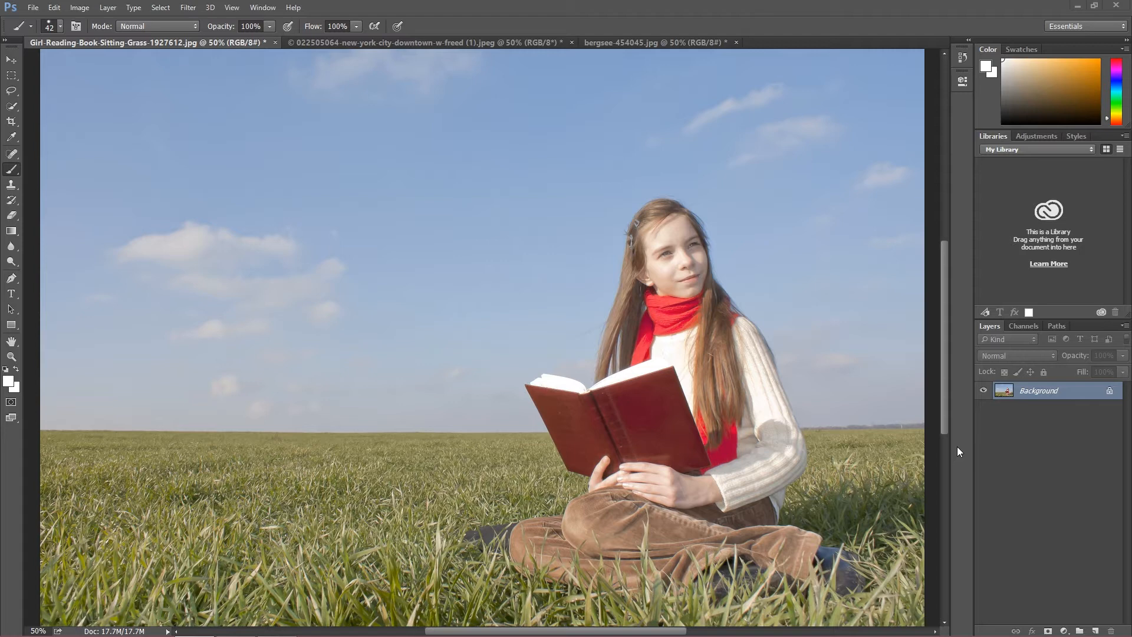
# Step: Duplicate the Background layer and name the copy "removing sky"
pyautogui.rightClick(1030, 391)
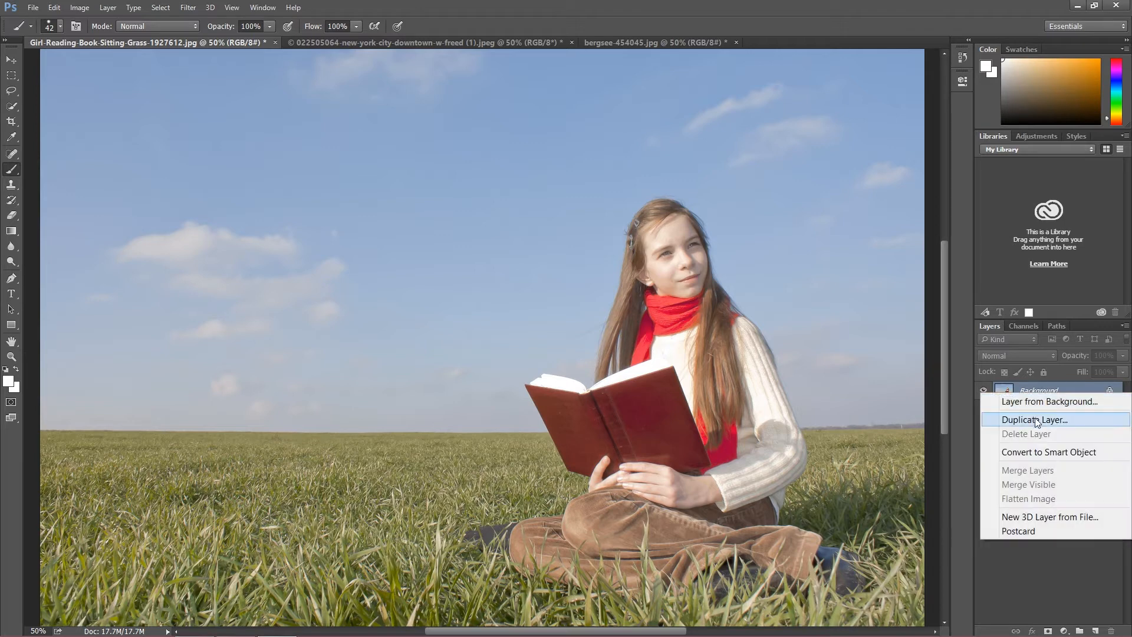
pyautogui.click(1035, 420)
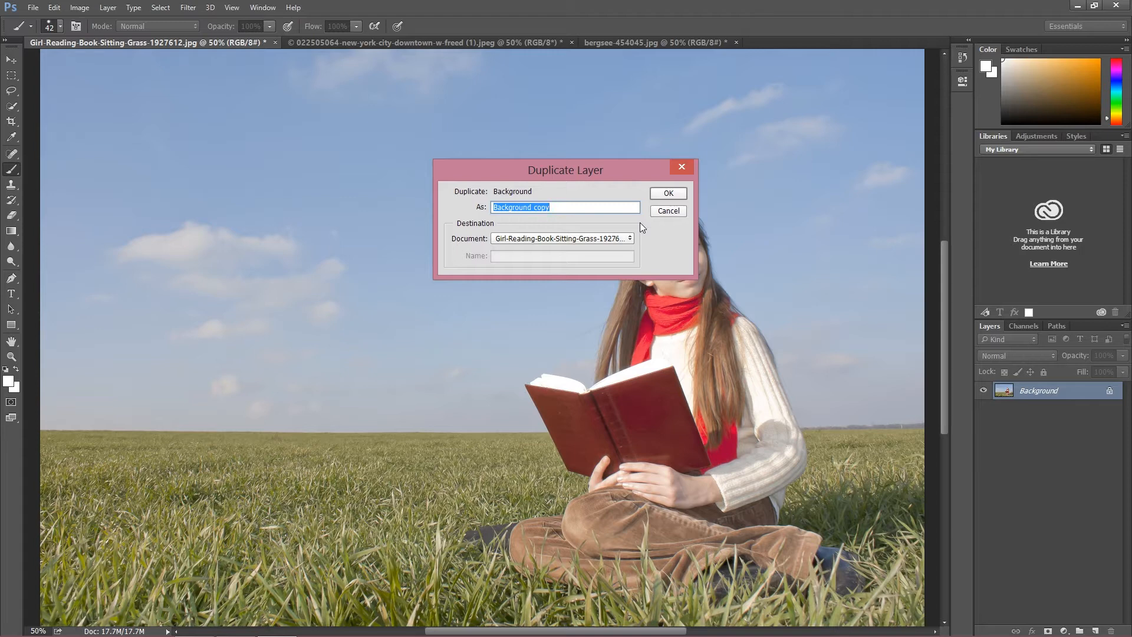
pyautogui.write('removing sky')
pyautogui.press('Return')
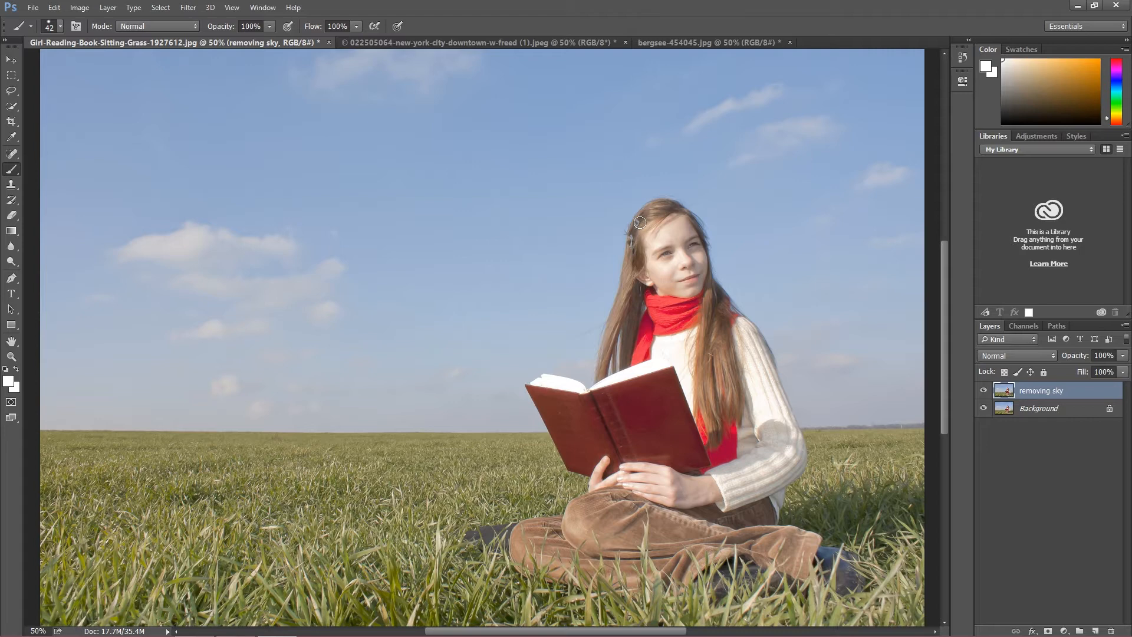
# Step: Examine the girl's fine hair strands and the book edges against the sky at close range
pyautogui.hotkey('ctrl', '+')
pyautogui.hotkey('ctrl', '+')
pyautogui.hotkey('ctrl', '+')
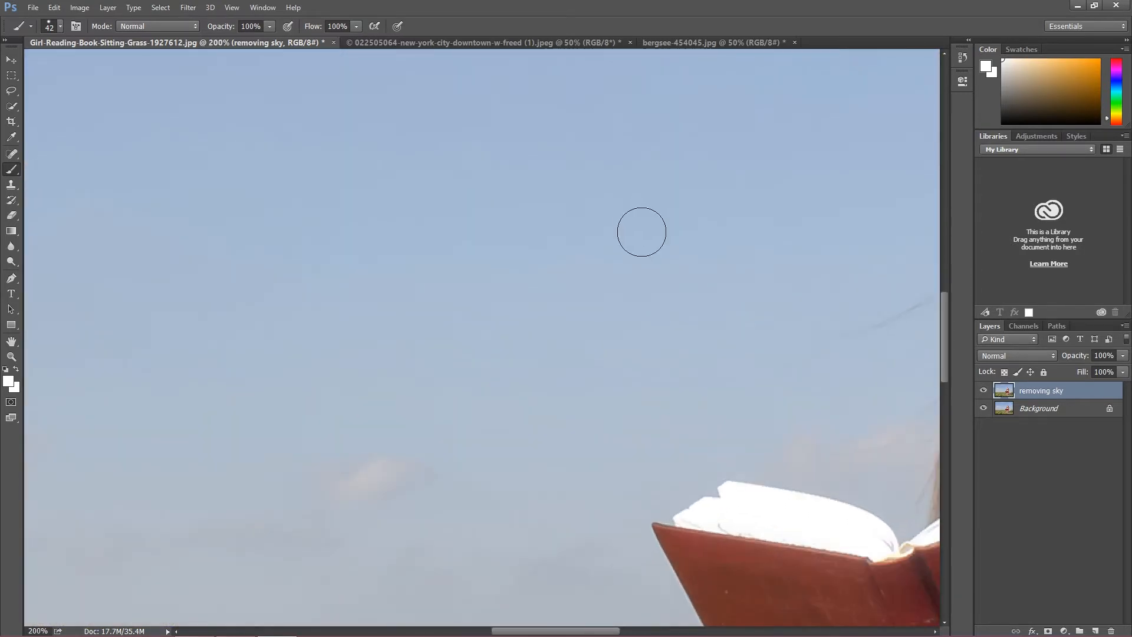
pyautogui.moveTo(562, 632); pyautogui.dragTo(598, 631)
pyautogui.scroll(5, 692, 472)
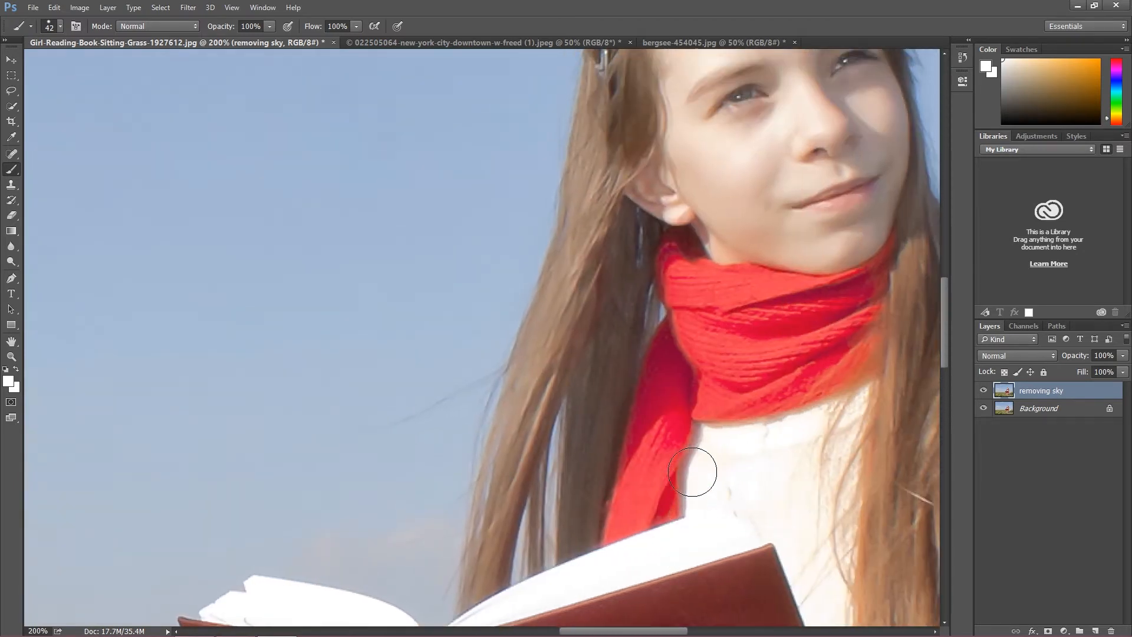
pyautogui.scroll(3, 591, 361)
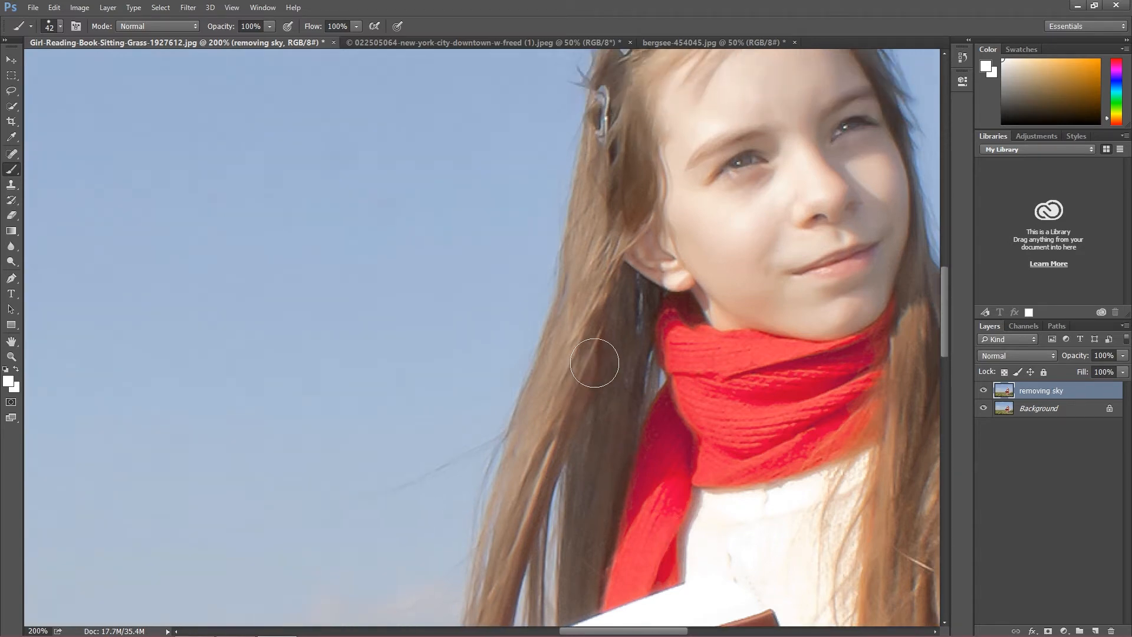
pyautogui.scroll(1, 591, 360)
pyautogui.scroll(-2, 593, 356)
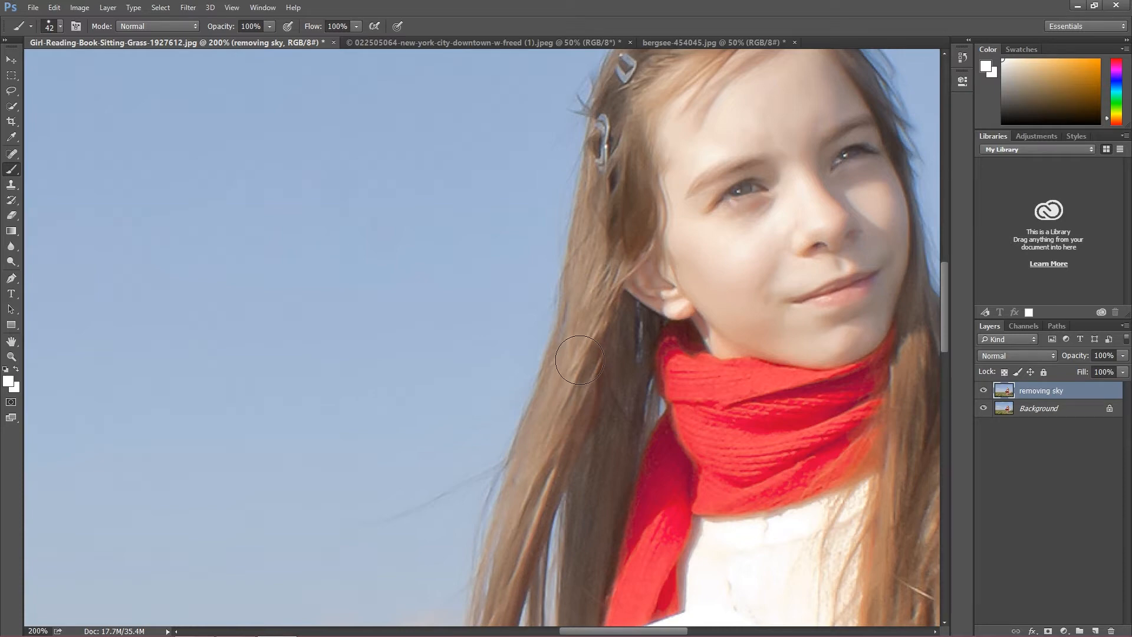
pyautogui.scroll(-5, 580, 357)
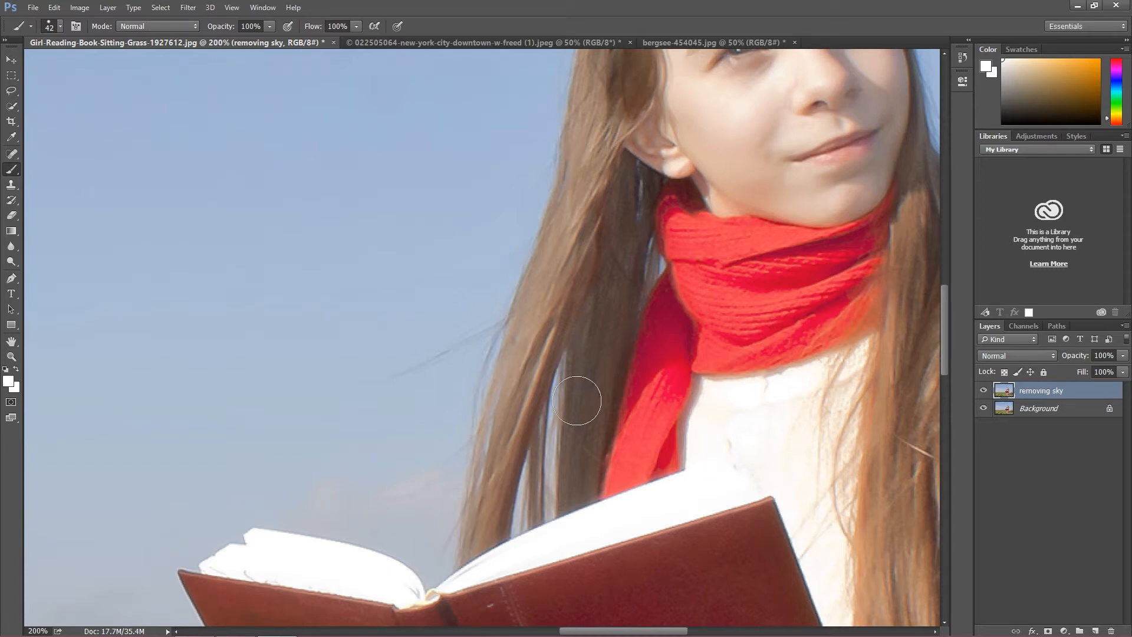
pyautogui.click(18, 60)
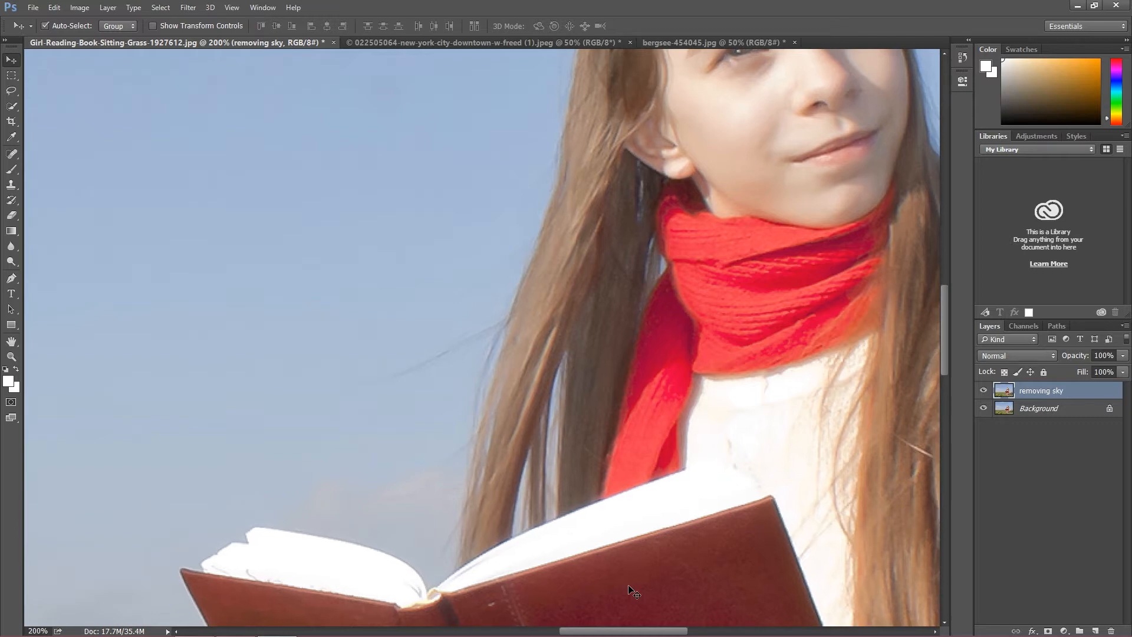
pyautogui.hotkey('ctrl', '-')
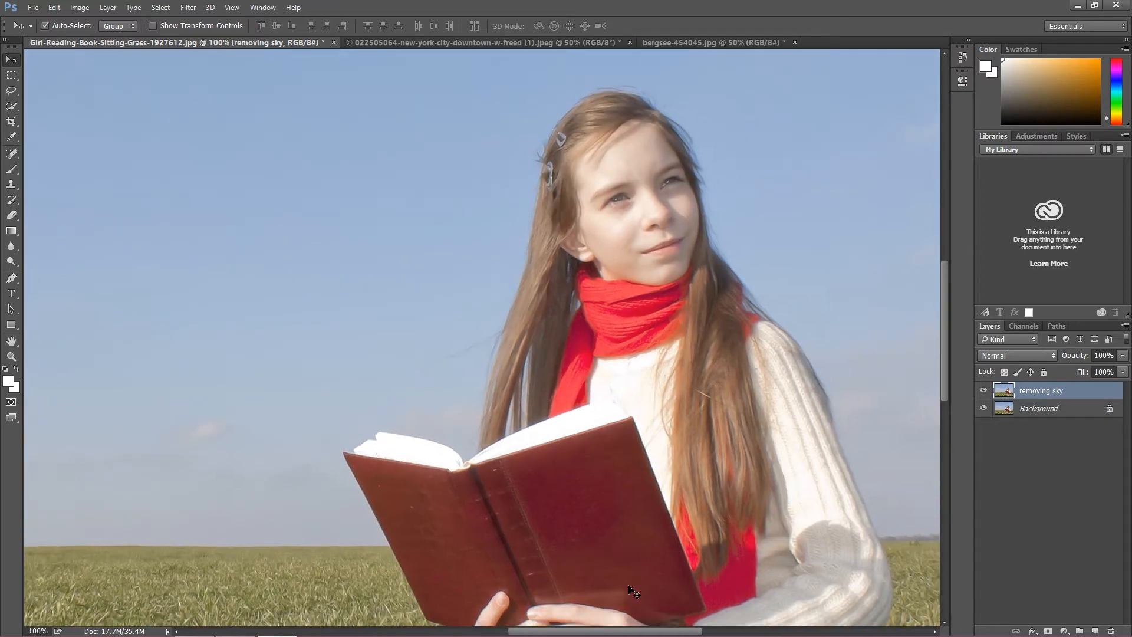
pyautogui.hotkey('ctrl', '-')
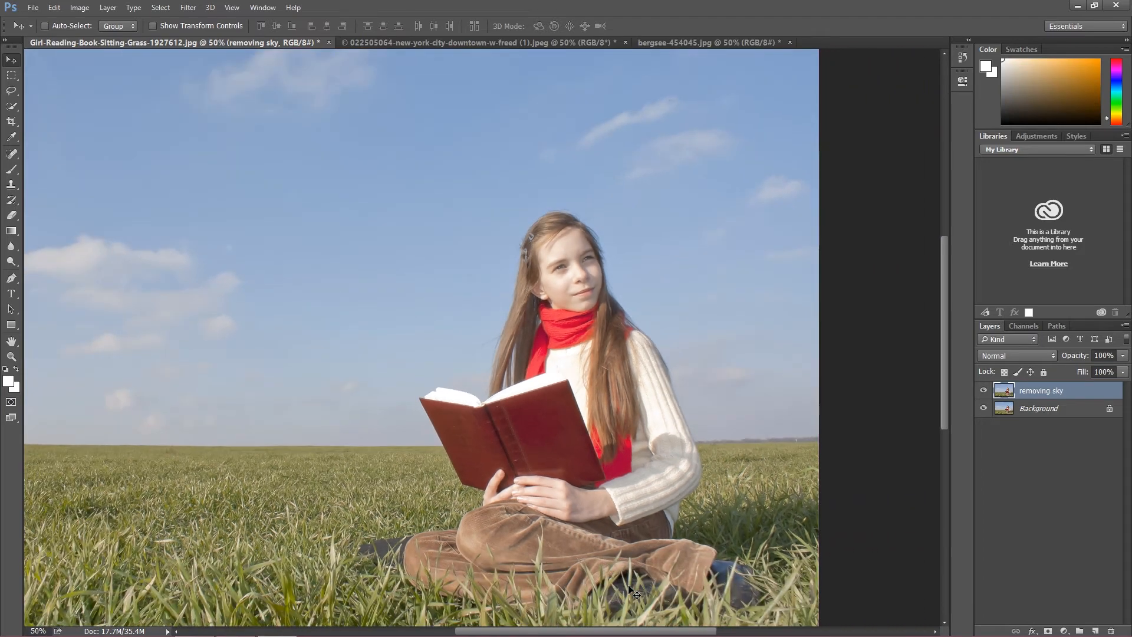
pyautogui.moveTo(602, 631); pyautogui.dragTo(550, 636)
# Step: Activate the Pen tool in Path mode for outlining the sky's boundary on the duplicate layer
pyautogui.click(6, 283)
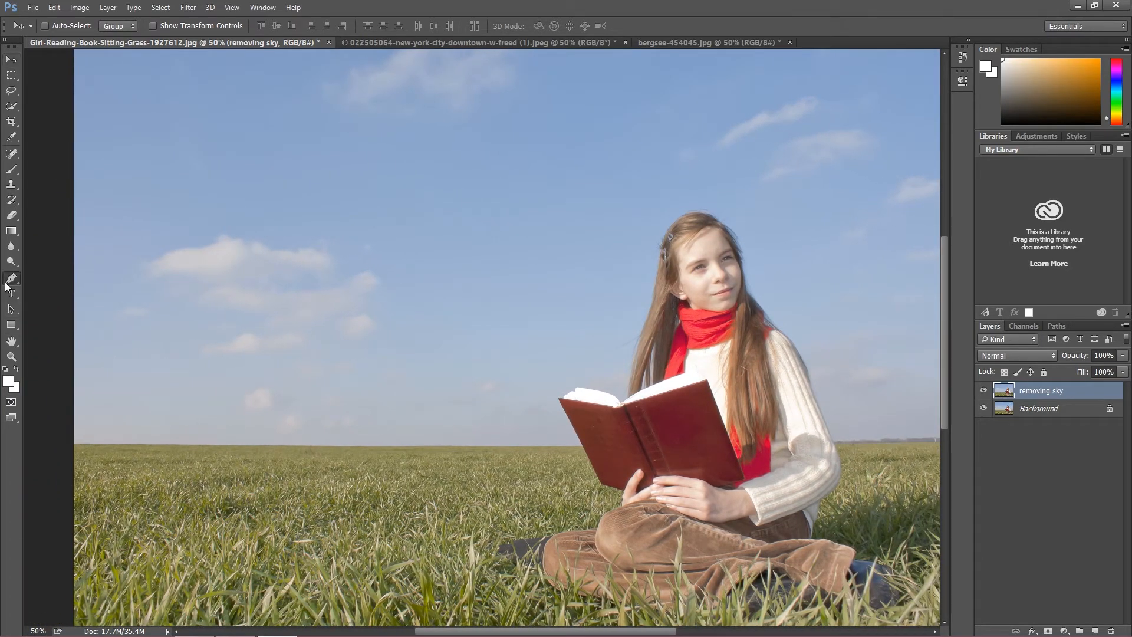
pyautogui.rightClick(7, 280)
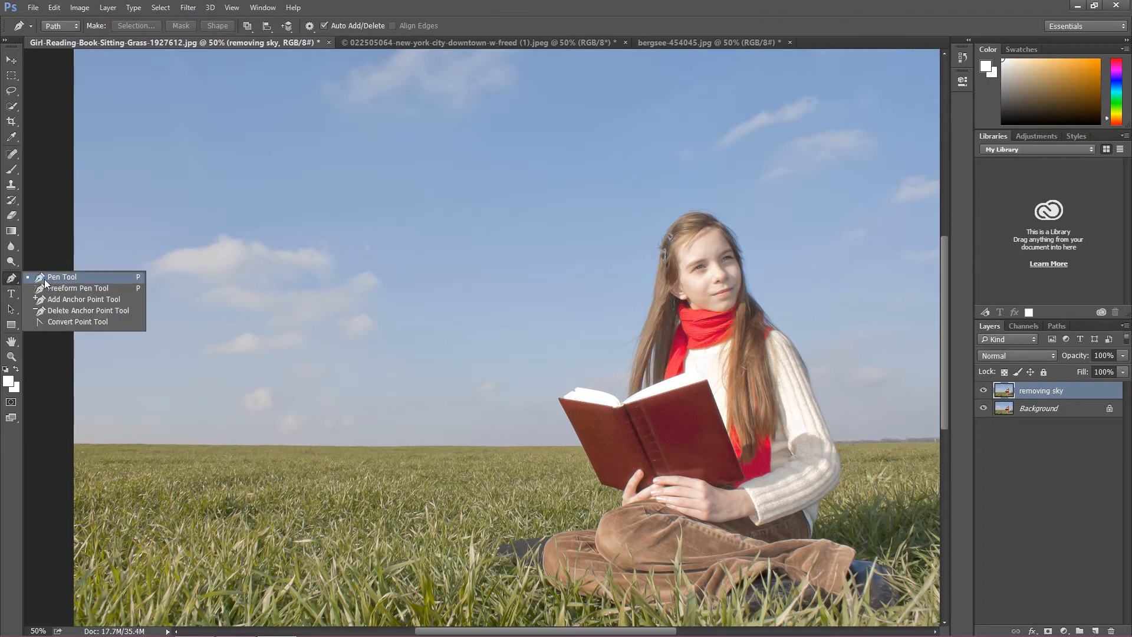
pyautogui.click(13, 280)
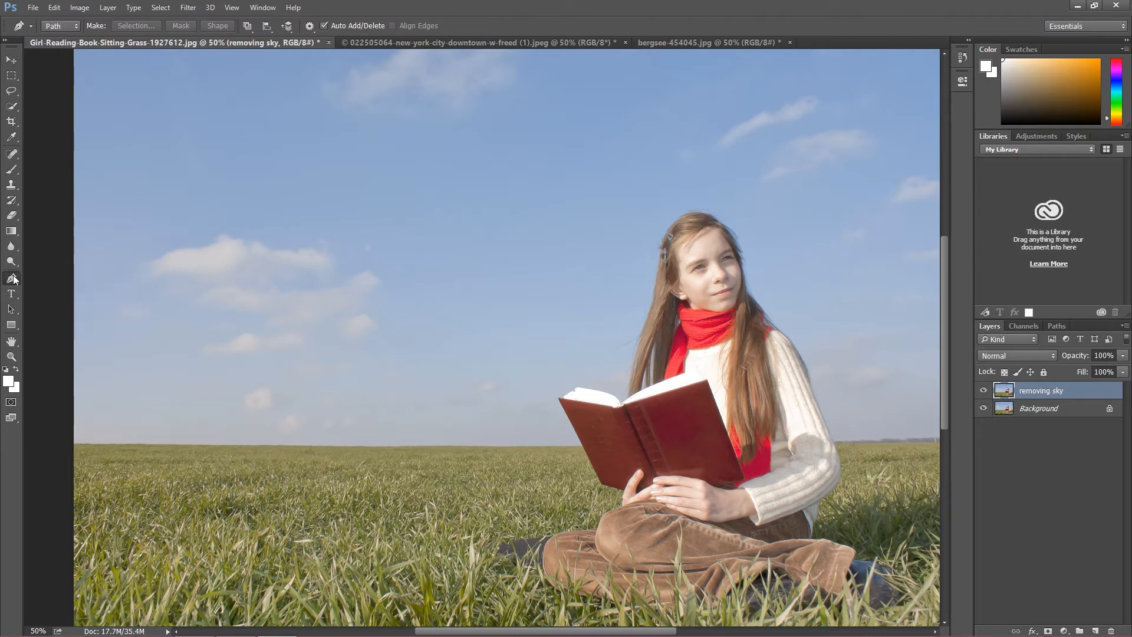
pyautogui.click(11, 107)
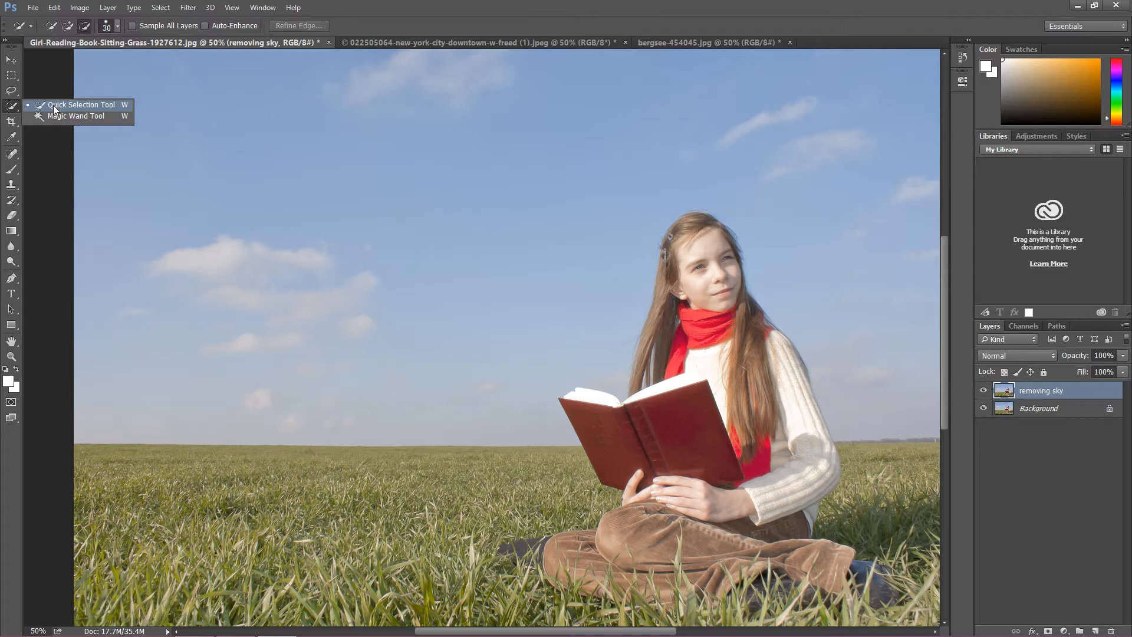
pyautogui.click(11, 280)
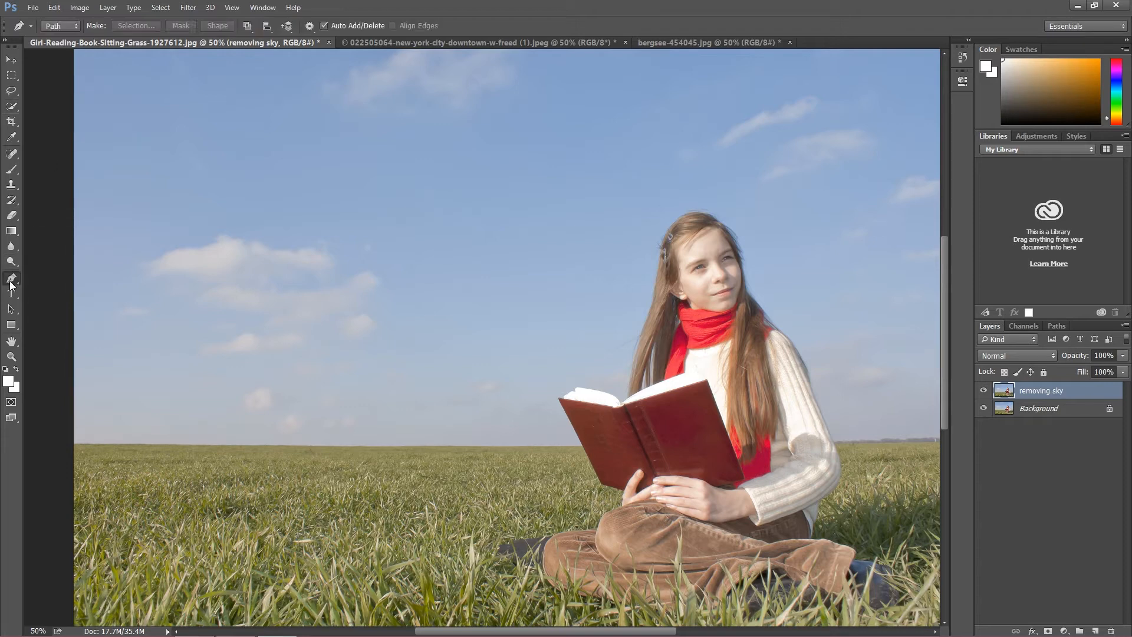
pyautogui.rightClick(11, 283)
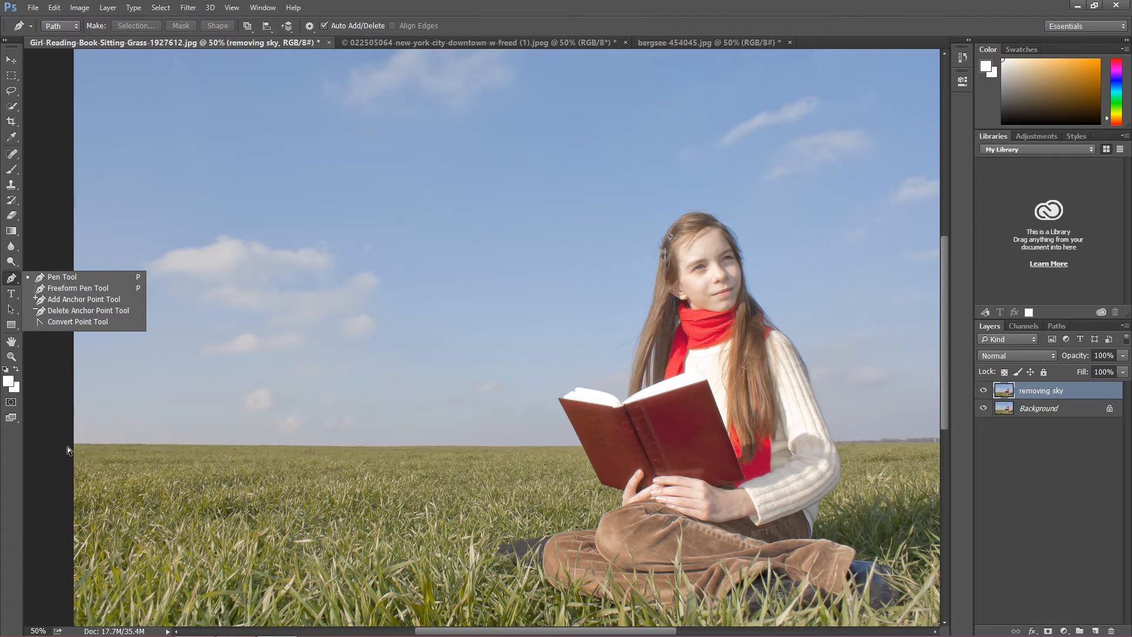
pyautogui.hotkey('ctrl', '+')
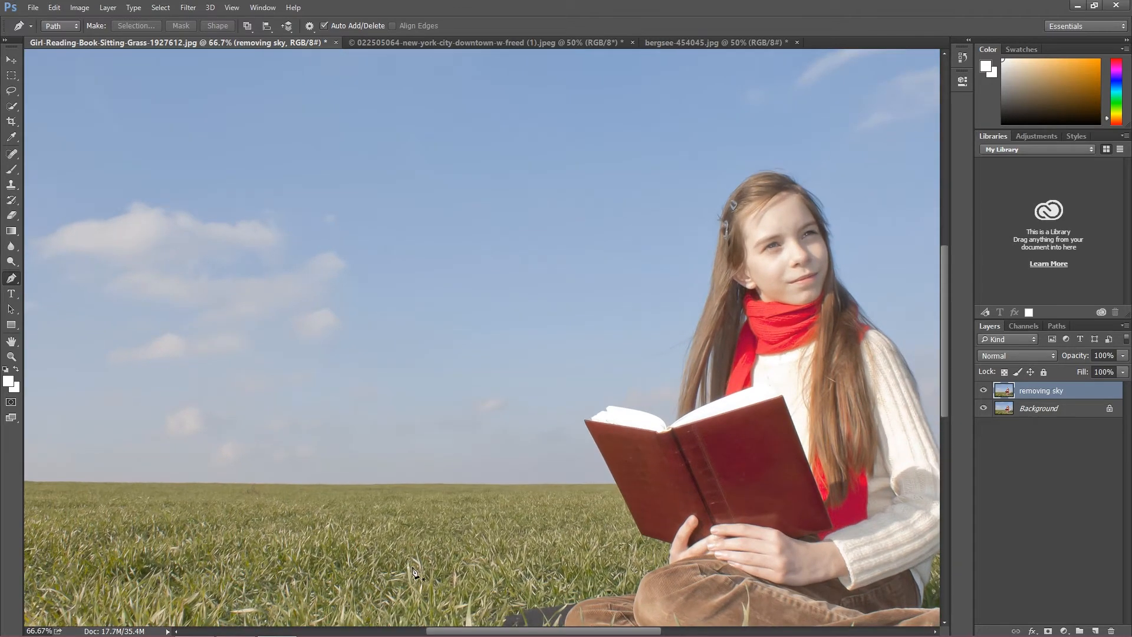
pyautogui.moveTo(478, 632); pyautogui.dragTo(435, 631)
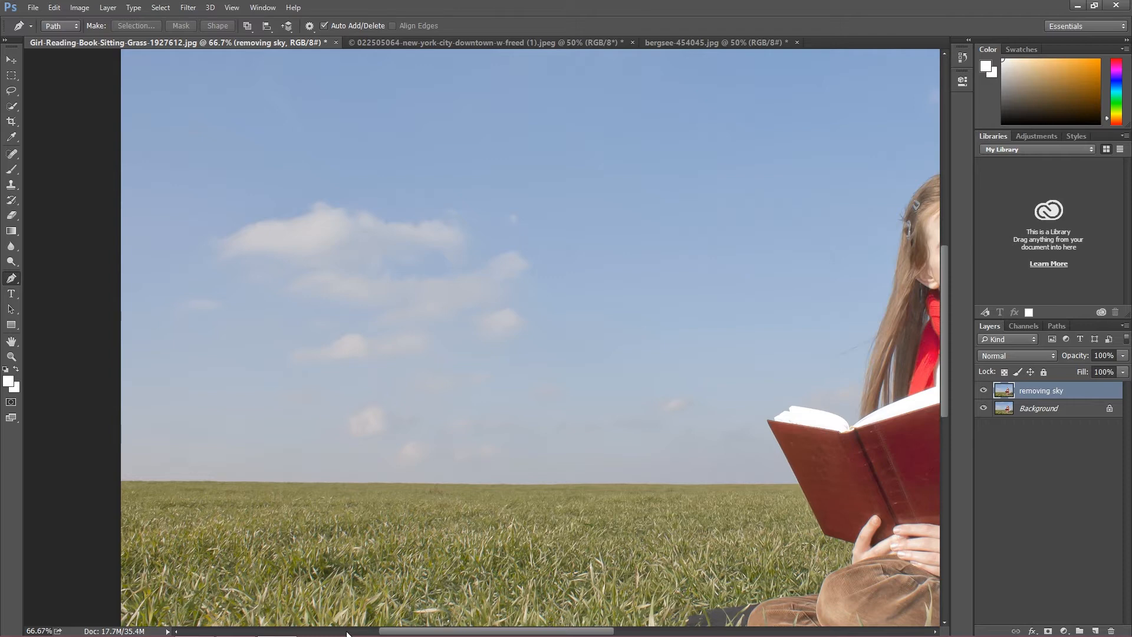
pyautogui.click(119, 481)
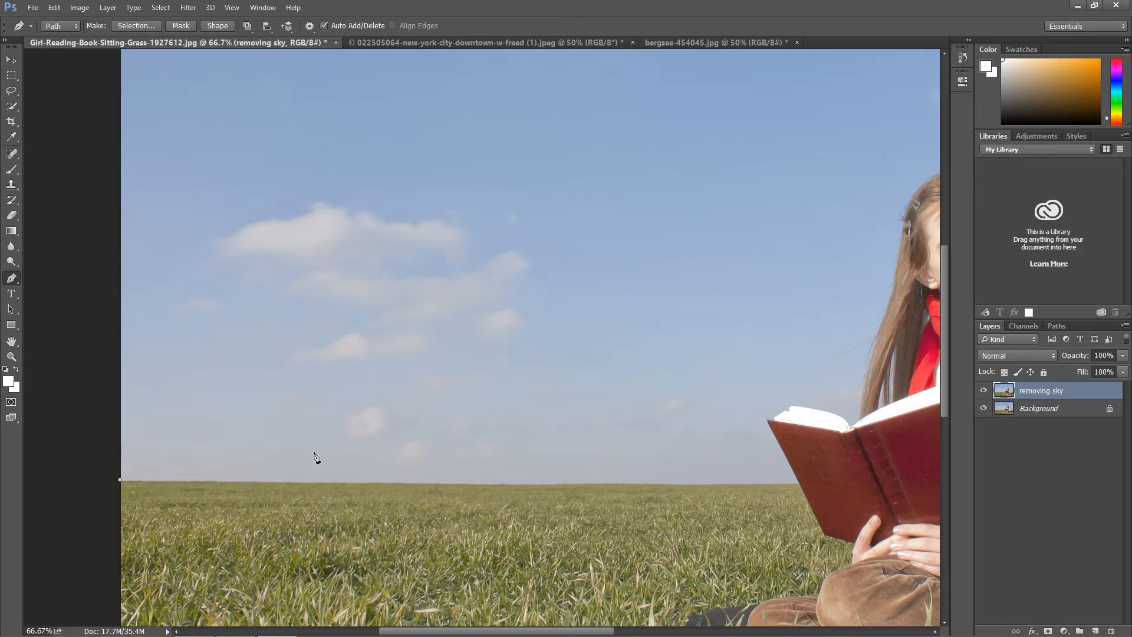
pyautogui.click(429, 485)
pyautogui.click(56, 8)
pyautogui.click(56, 8)
pyautogui.click(59, 8)
pyautogui.click(70, 51)
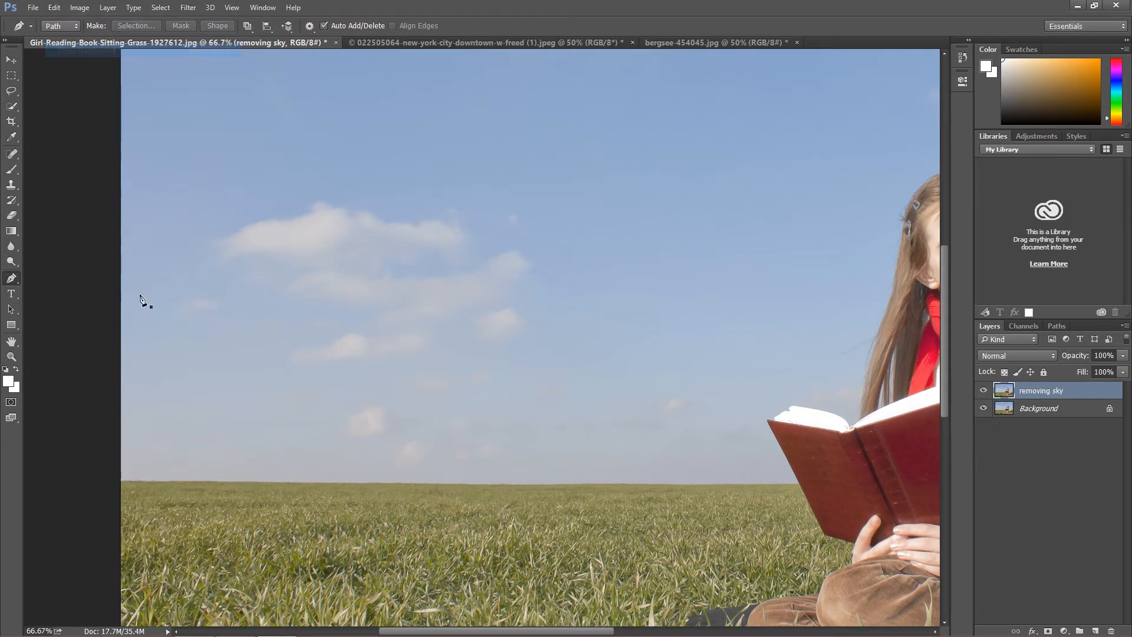
# Step: Start a pen path at the photo's left edge and run it along the grass horizon to the red book's cover
pyautogui.click(119, 481)
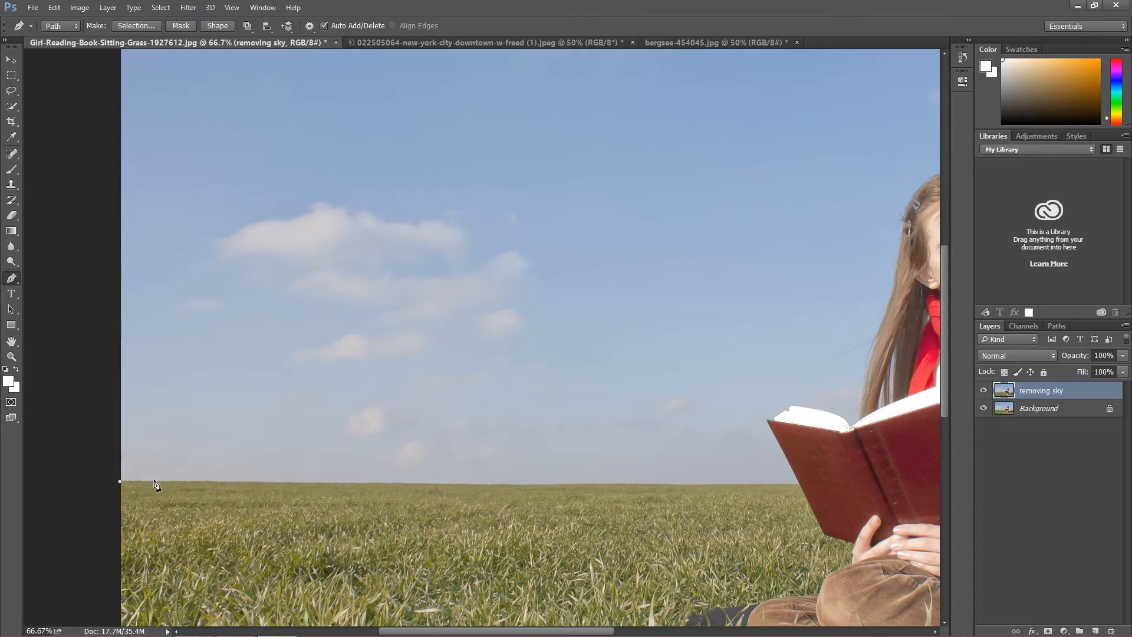
pyautogui.click(459, 485)
pyautogui.click(692, 485)
pyautogui.hotkey('ctrl', '+')
pyautogui.hotkey('ctrl', '+')
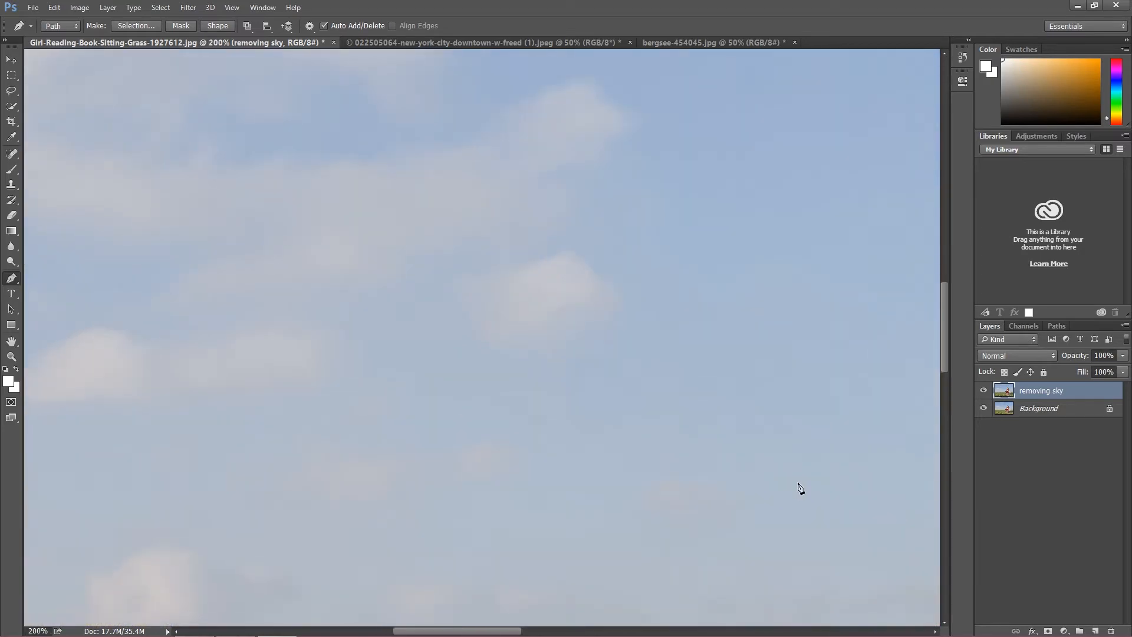
pyautogui.moveTo(521, 632); pyautogui.dragTo(640, 632)
pyautogui.moveTo(943, 344); pyautogui.dragTo(946, 396)
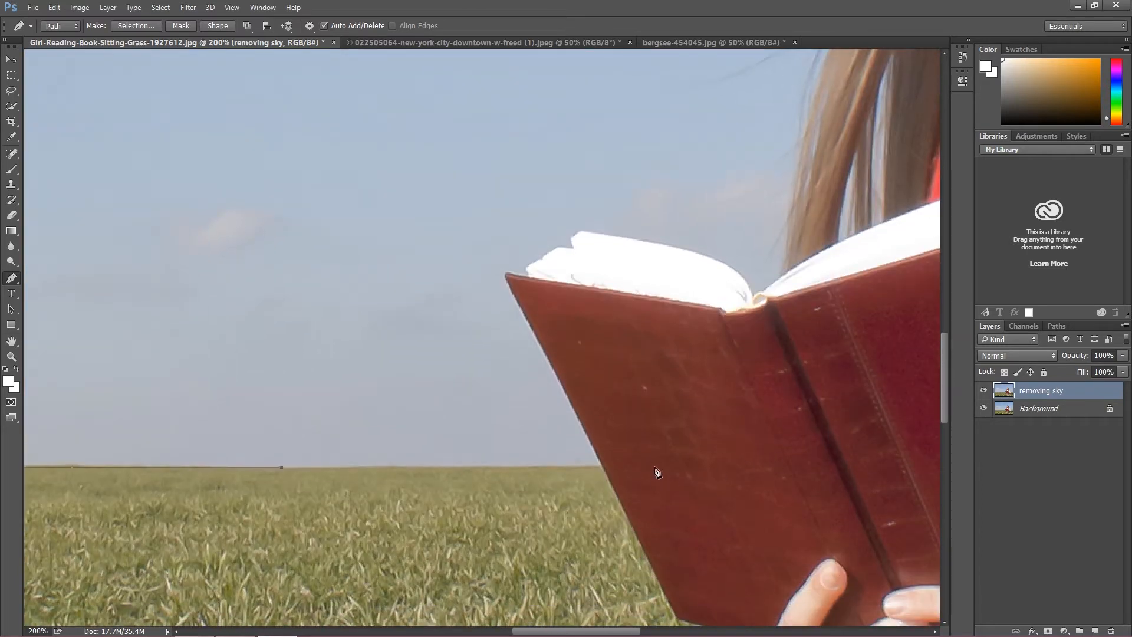
pyautogui.click(603, 469)
# Step: Continue the path up the outer edge of the book's left cover to its upper corner
pyautogui.click(579, 423)
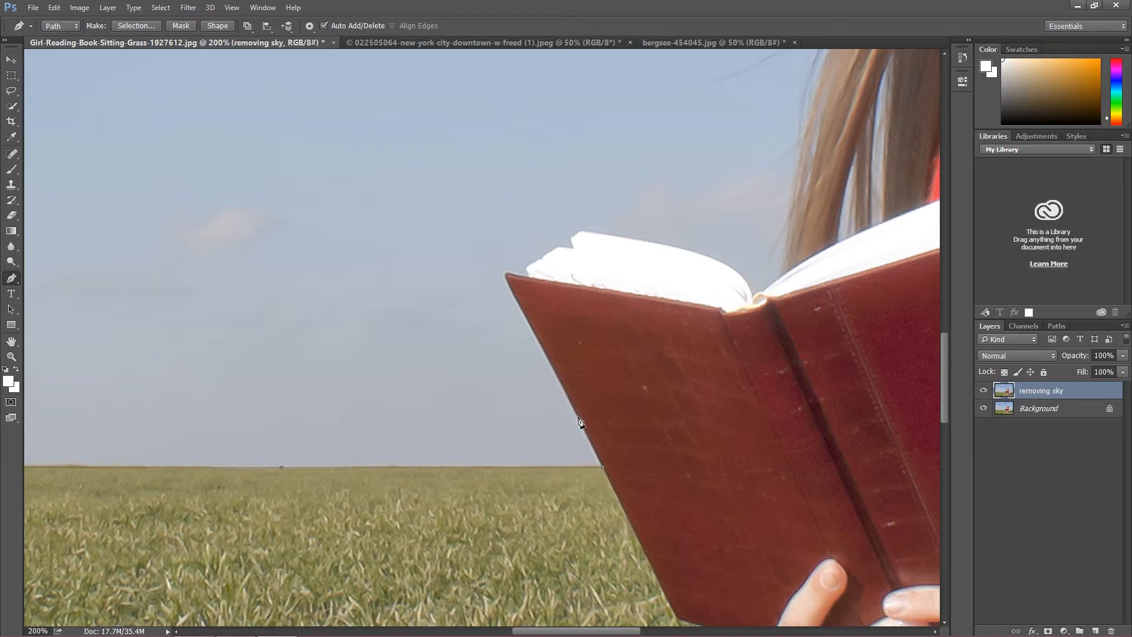
pyautogui.click(553, 369)
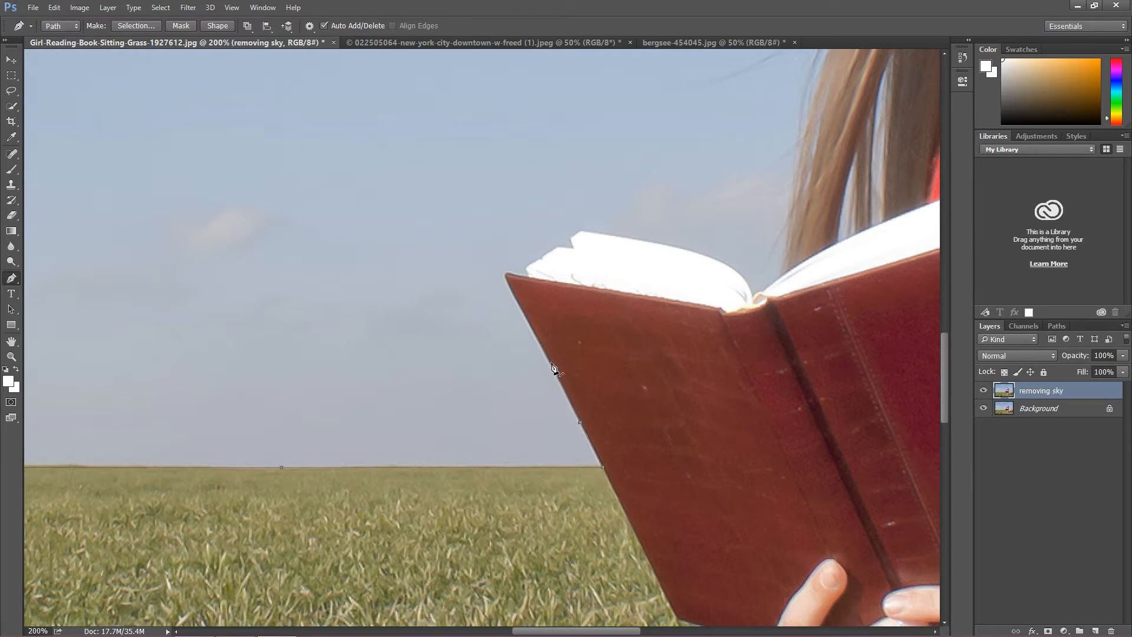
pyautogui.click(518, 304)
pyautogui.click(507, 275)
pyautogui.hotkey('ctrl', '+')
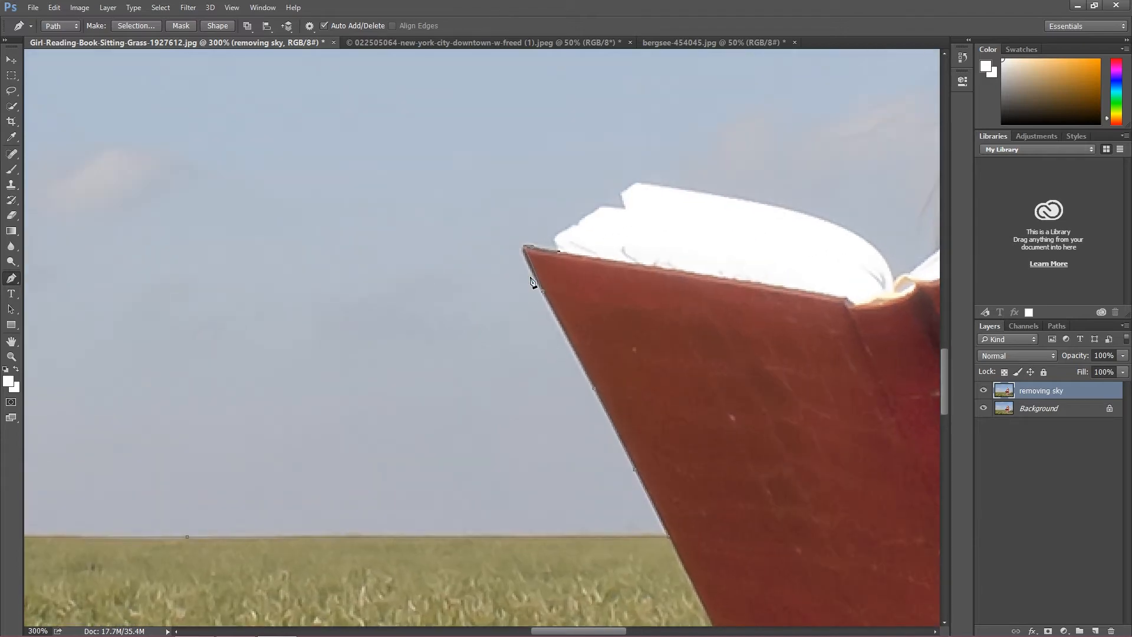
# Step: Trace the stepped outer corner of the book's left white pages with anchor points
pyautogui.click(553, 237)
pyautogui.click(601, 204)
pyautogui.click(620, 193)
pyautogui.click(637, 182)
# Step: Continue the path along the curved top of the left pages down to the book's spine
pyautogui.moveTo(579, 631); pyautogui.dragTo(623, 631)
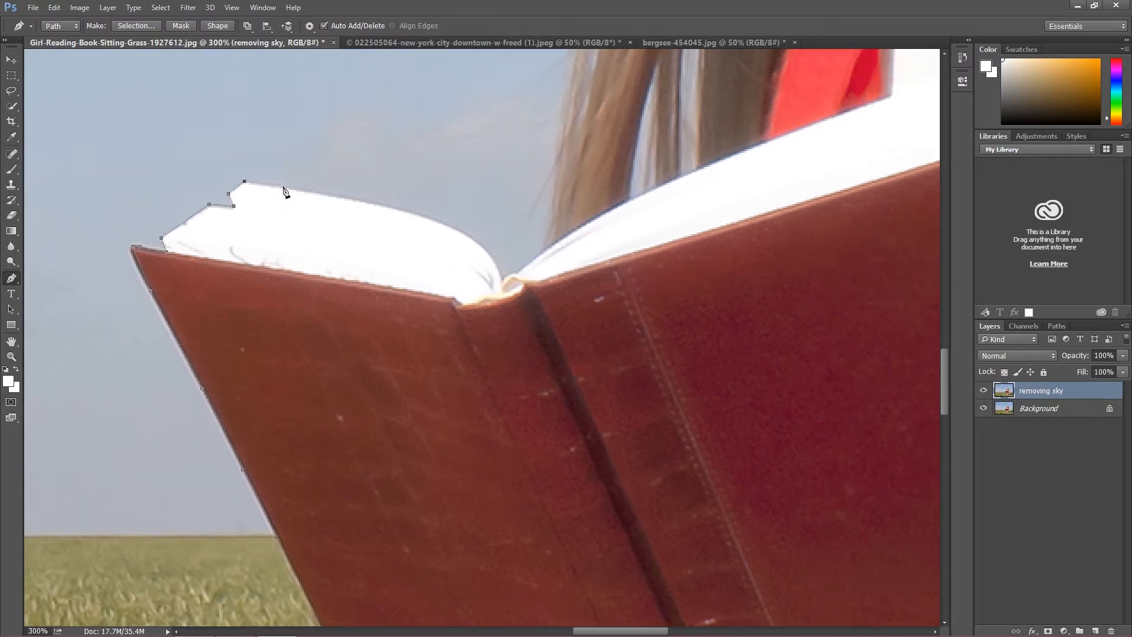
pyautogui.click(333, 195)
pyautogui.click(486, 250)
pyautogui.click(497, 262)
pyautogui.click(508, 275)
pyautogui.click(516, 273)
# Step: Run the path up the right page to the hair tips, then out into the sky left of the hair
pyautogui.click(544, 248)
pyautogui.click(549, 231)
pyautogui.click(520, 239)
pyautogui.click(480, 175)
pyautogui.click(407, 126)
# Step: Carry the path upward through the sky left of the hair, keeping a wide margin around the loose strands
pyautogui.moveTo(943, 360); pyautogui.dragTo(946, 323)
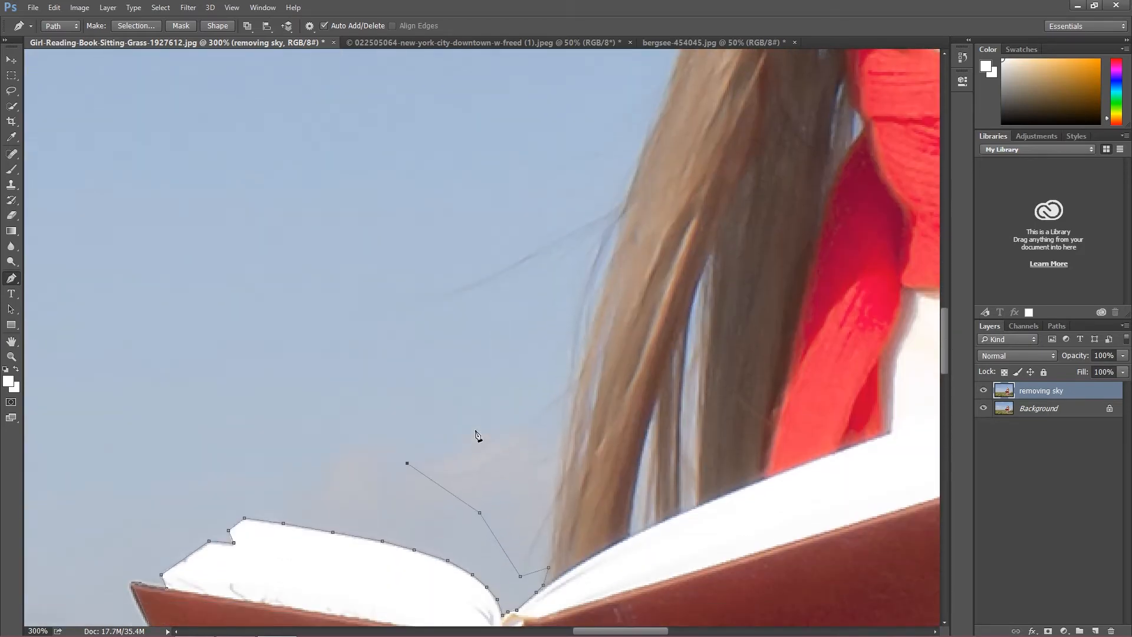
pyautogui.scroll(1, 477, 435)
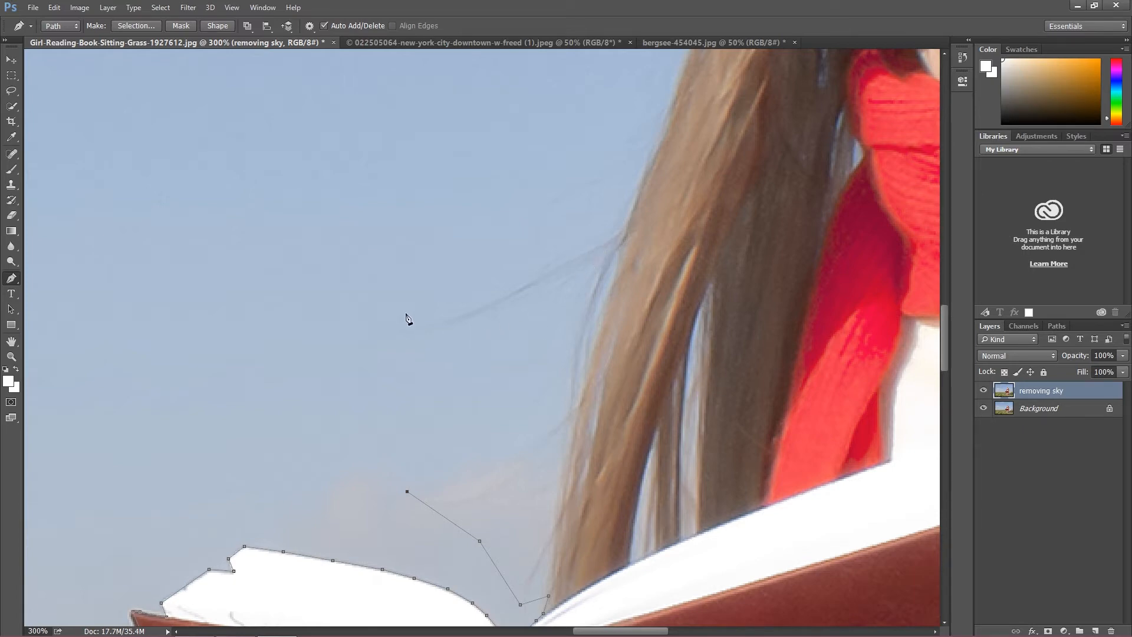
pyautogui.click(394, 144)
pyautogui.scroll(1, 487, 174)
pyautogui.scroll(10, 486, 174)
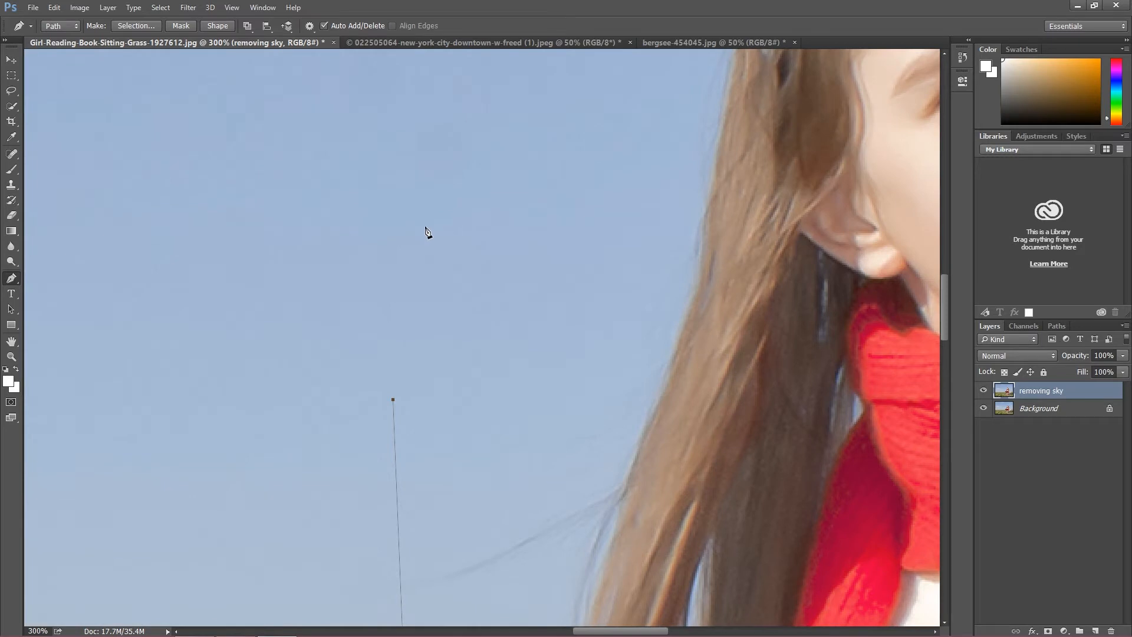
pyautogui.scroll(3, 440, 216)
pyautogui.click(462, 190)
pyautogui.scroll(7, 547, 177)
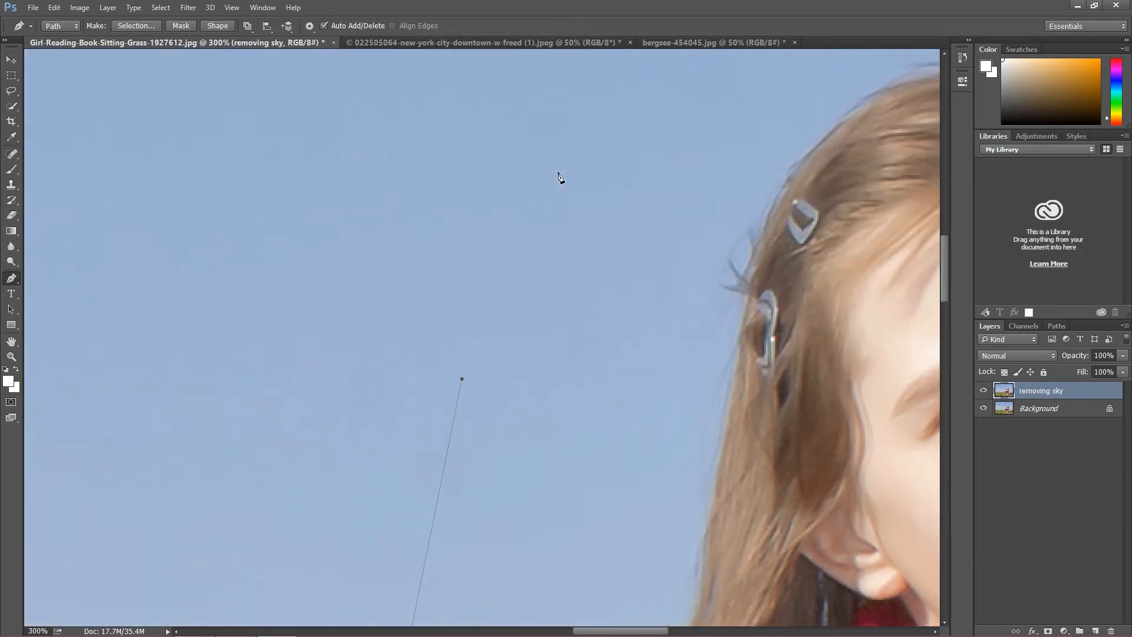
pyautogui.click(607, 123)
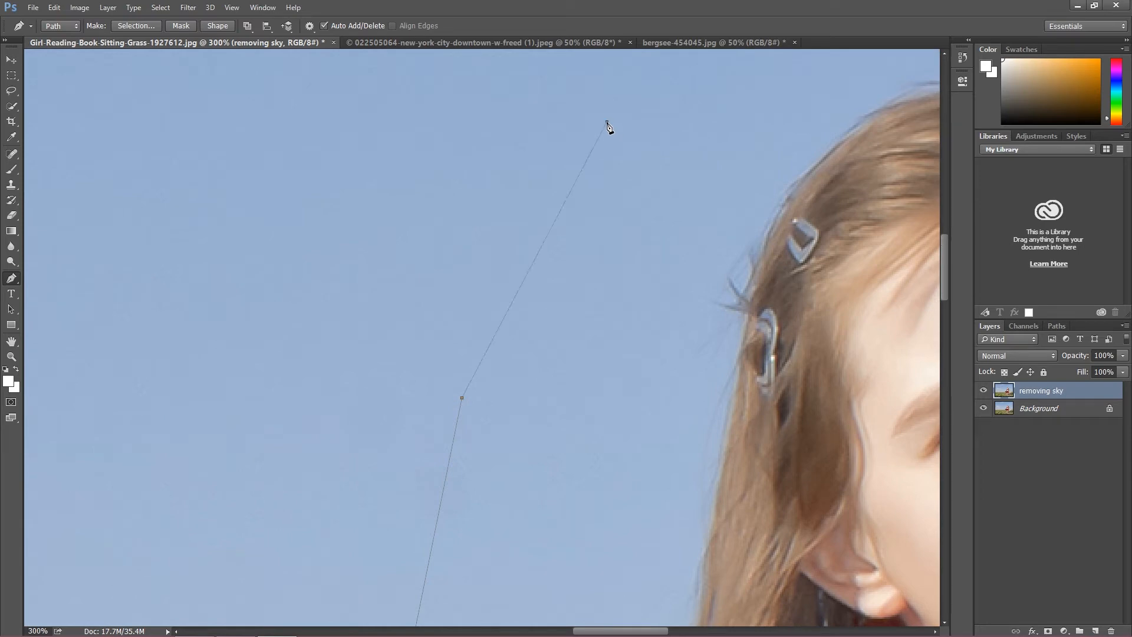
# Step: Arc the path over the top of the girl's head with a generous margin of sky around the hair
pyautogui.hotkey('ctrl', '-')
pyautogui.hotkey('ctrl', '-')
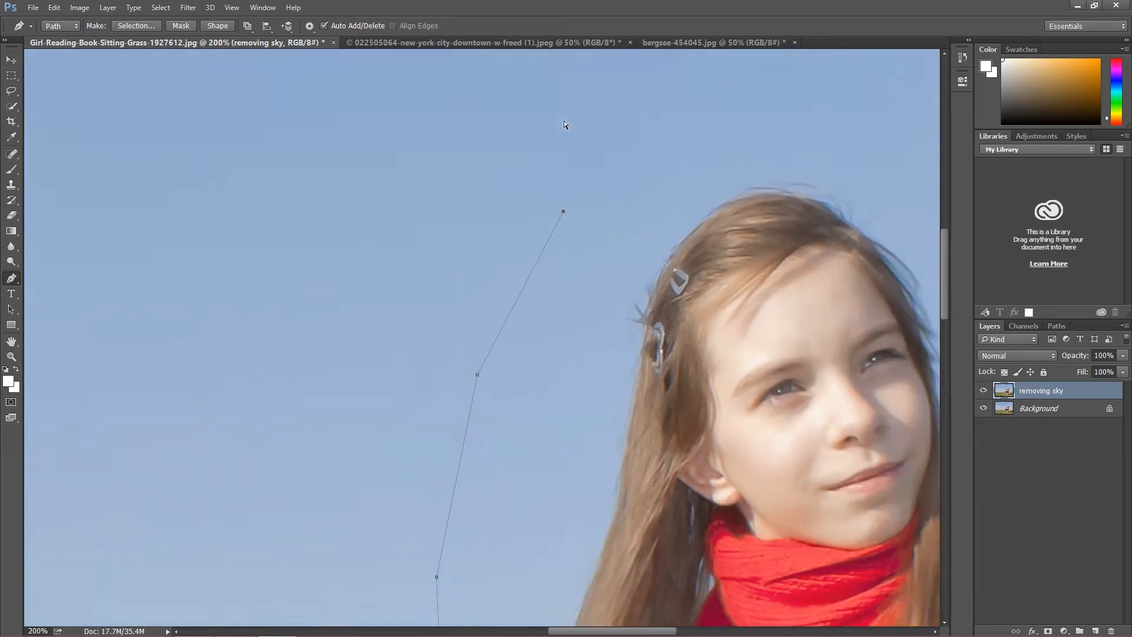
pyautogui.click(622, 205)
pyautogui.click(700, 209)
pyautogui.click(815, 289)
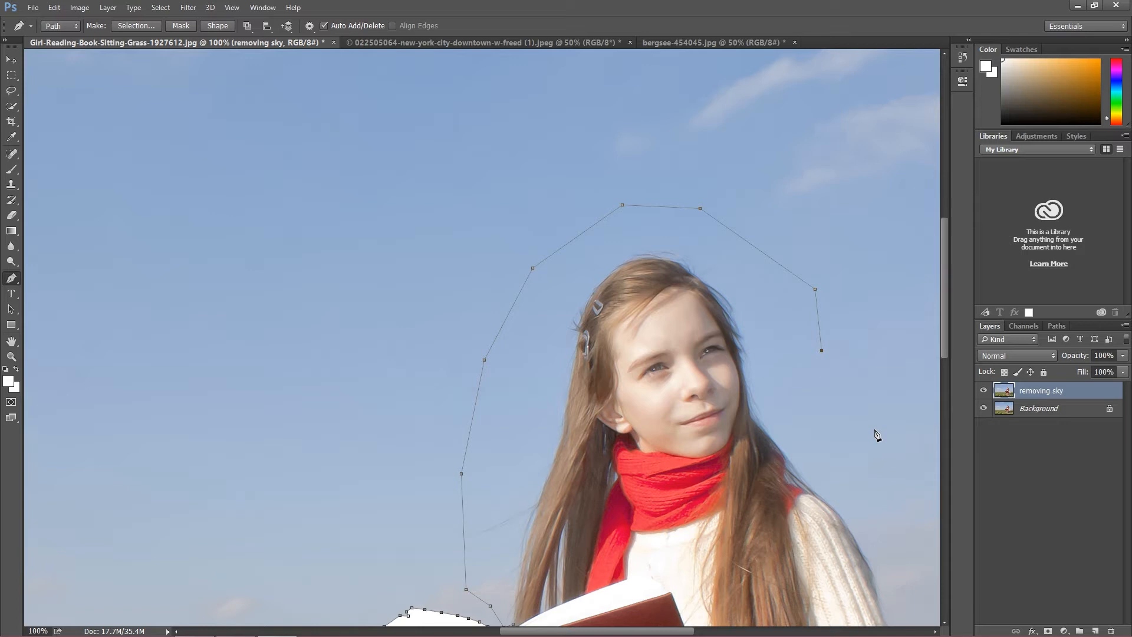
# Step: Bring the path down through the sky beyond the hair on the face side until it meets the sweater's outer shoulder edge
pyautogui.click(855, 472)
pyautogui.click(867, 512)
pyautogui.hotkey('ctrl', '+')
pyautogui.hotkey('ctrl', '+')
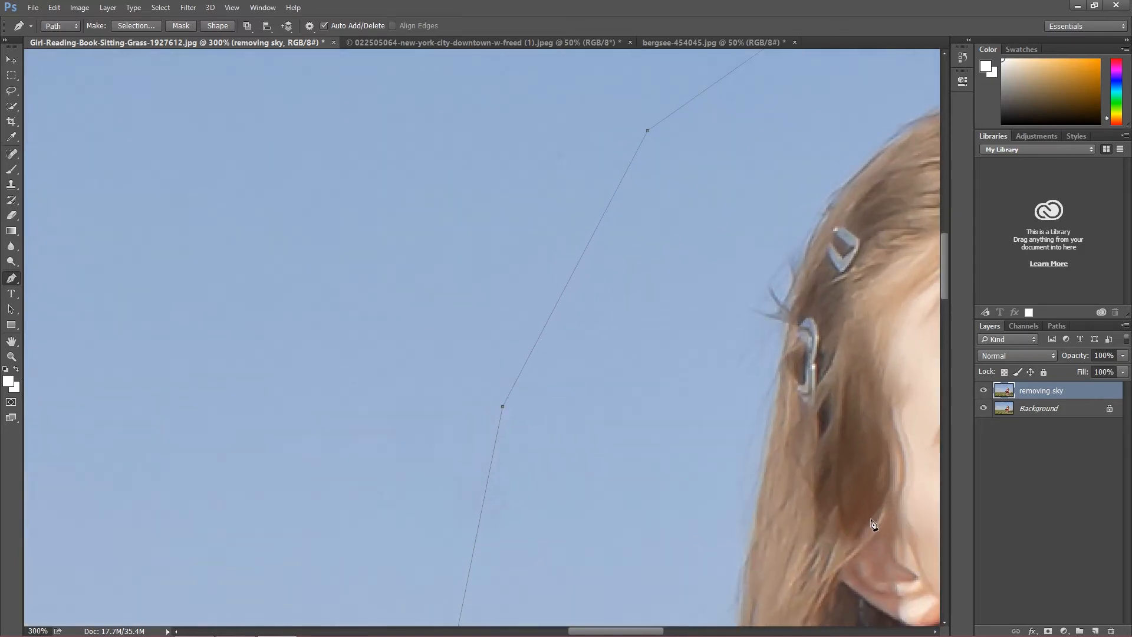
pyautogui.moveTo(633, 631); pyautogui.dragTo(732, 631)
pyautogui.scroll(-2, 756, 420)
pyautogui.scroll(-10, 755, 437)
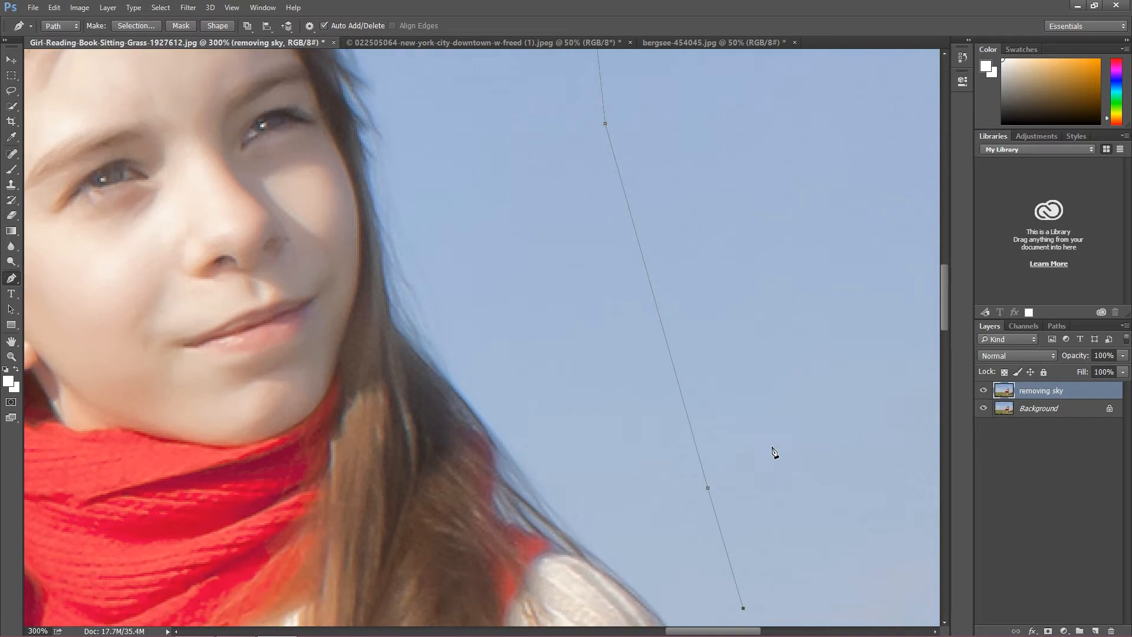
pyautogui.scroll(-4, 843, 477)
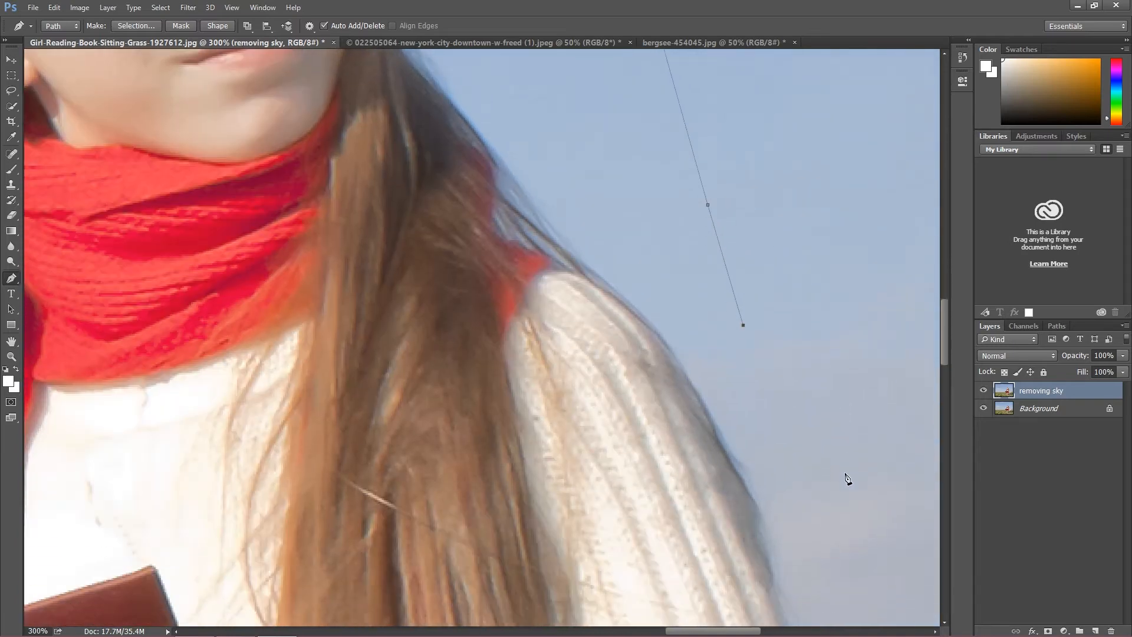
pyautogui.click(763, 457)
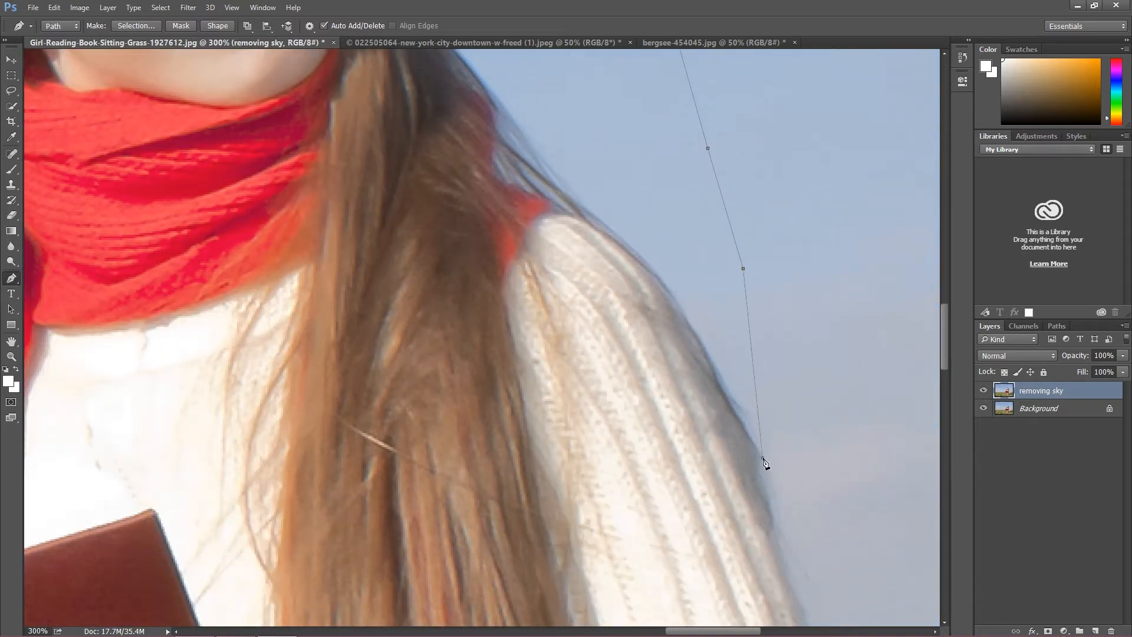
pyautogui.click(755, 475)
pyautogui.click(773, 522)
pyautogui.click(770, 538)
# Step: Trace the path along the outer edge of the sweater sleeve down to where it meets the horizon
pyautogui.scroll(-3, 816, 539)
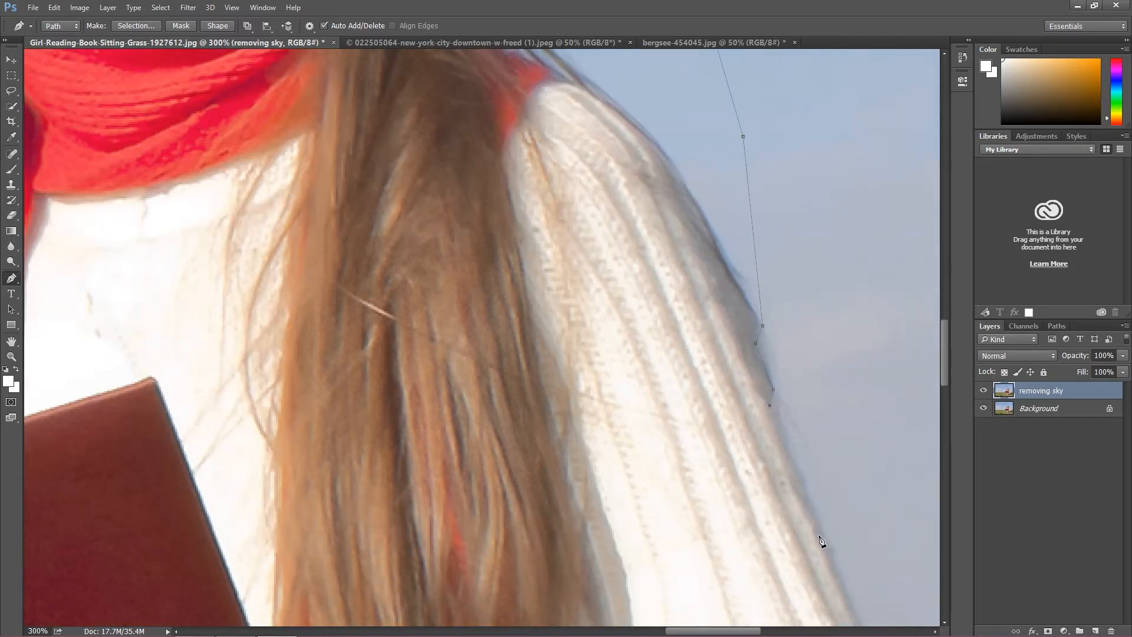
pyautogui.hscroll(5, 739, 616)
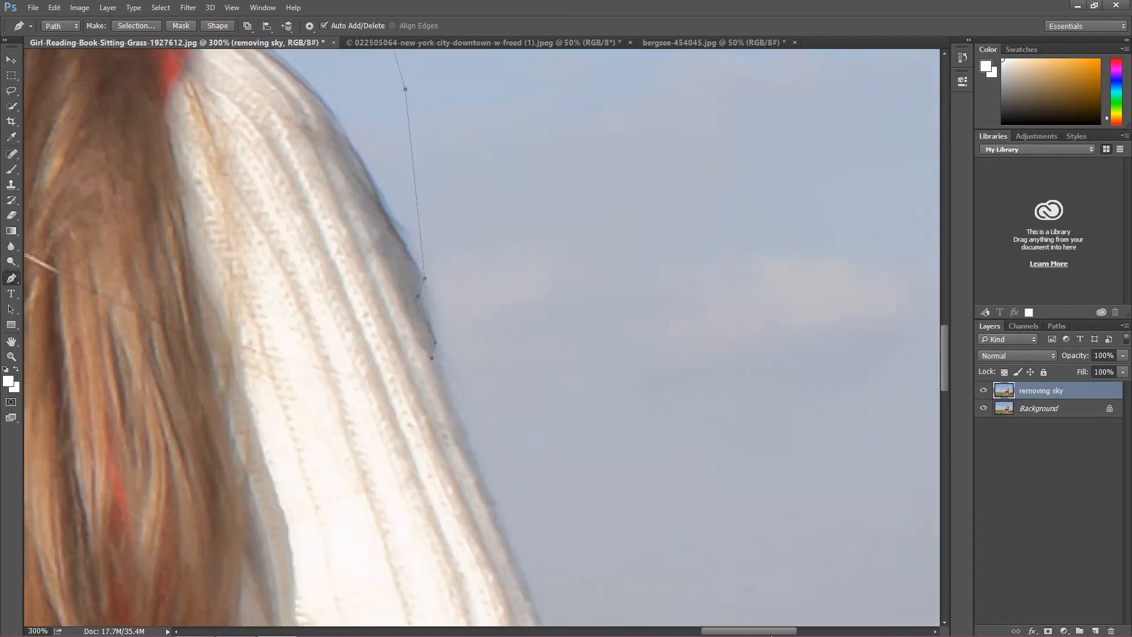
pyautogui.scroll(-2, 650, 283)
pyautogui.scroll(-1, 637, 316)
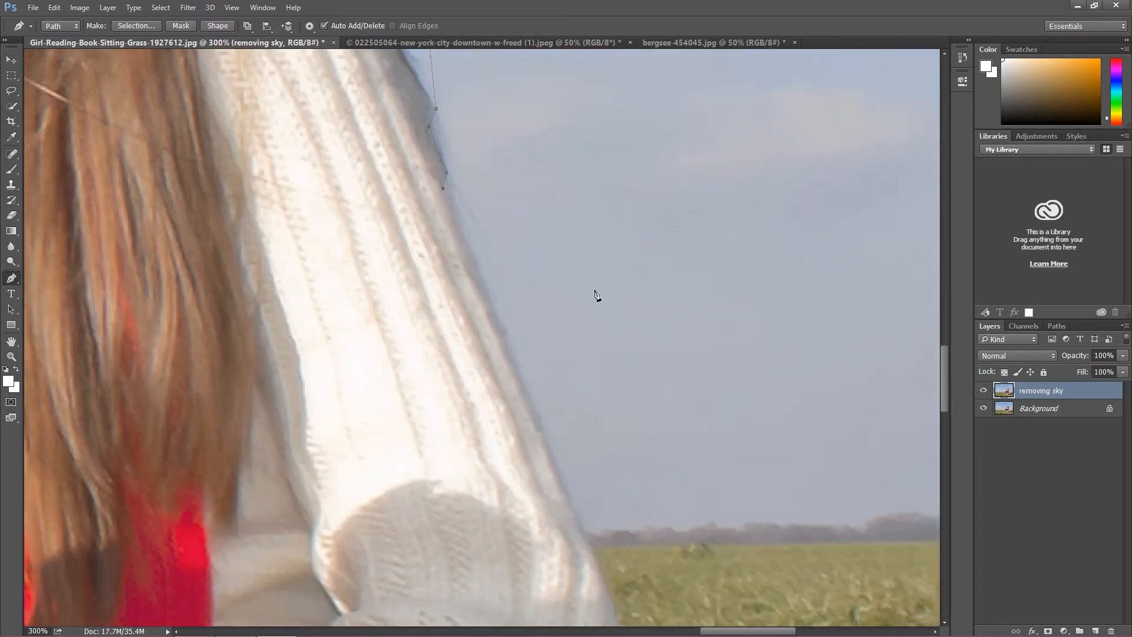
pyautogui.click(467, 245)
pyautogui.click(497, 319)
pyautogui.click(537, 413)
pyautogui.click(560, 476)
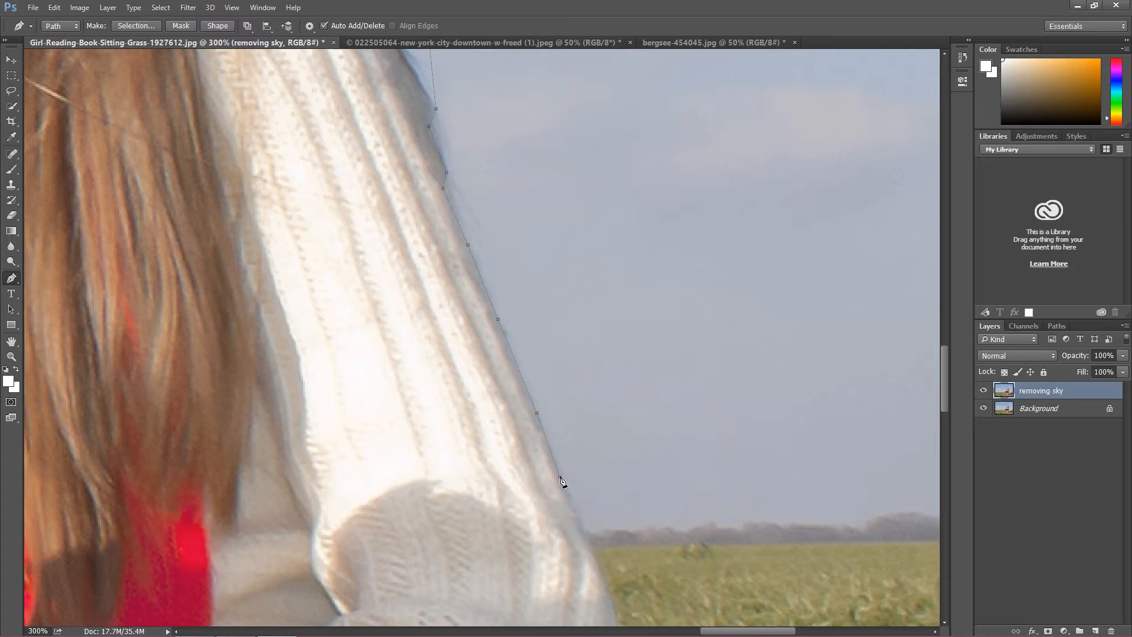
pyautogui.click(589, 547)
# Step: Extend the path along the grass horizon from the sleeve to just past the photo's right edge
pyautogui.moveTo(733, 631); pyautogui.dragTo(793, 629)
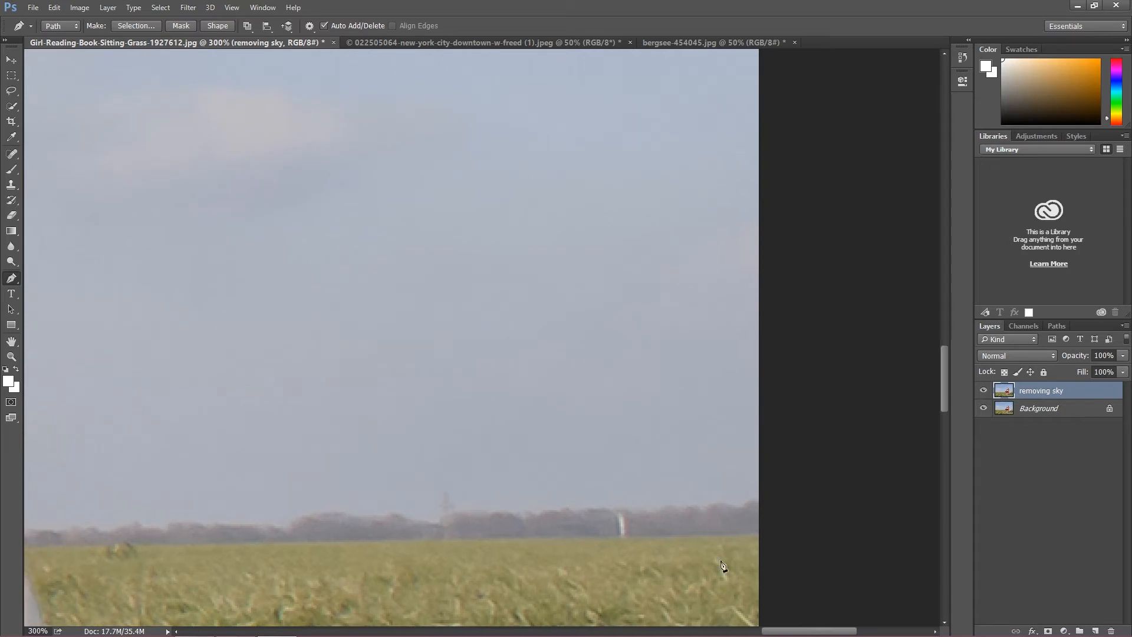
pyautogui.moveTo(773, 631); pyautogui.dragTo(764, 632)
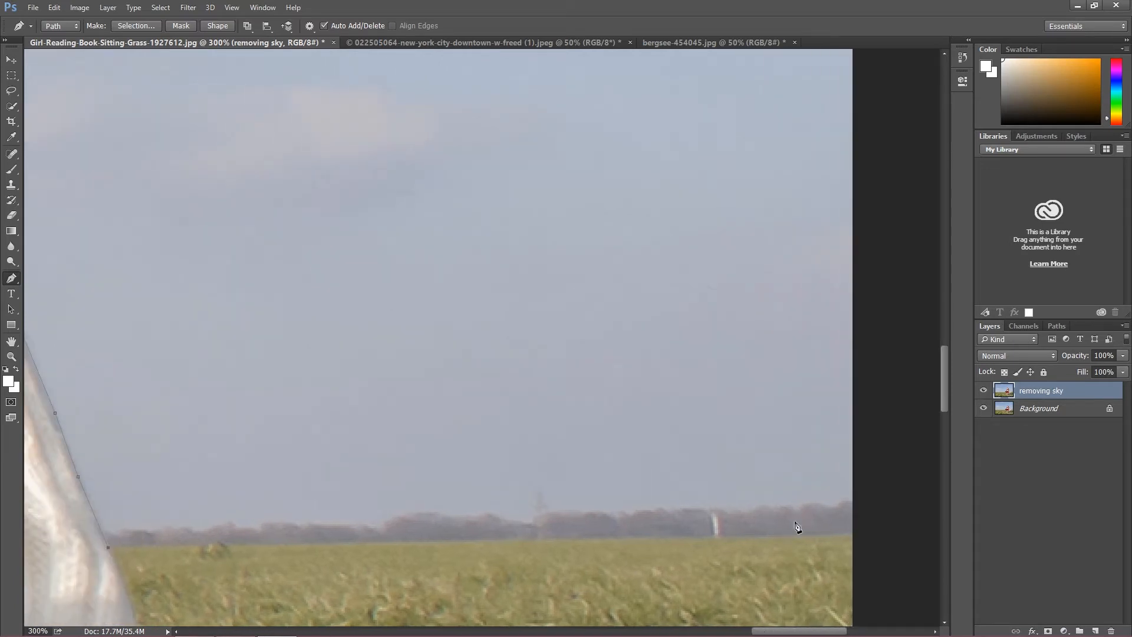
pyautogui.click(856, 533)
# Step: Enclose the sky by running the path just outside the photo's two upper corners and closing it at the starting point on the left horizon
pyautogui.scroll(2, 884, 366)
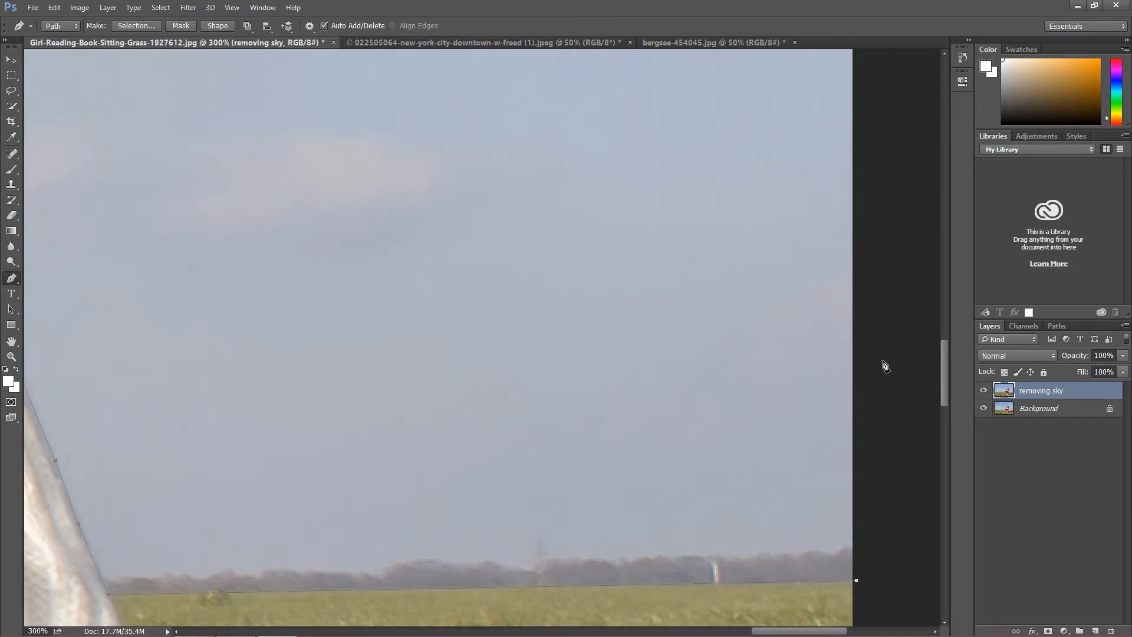
pyautogui.hotkey('ctrl', '-')
pyautogui.hotkey('ctrl', '-')
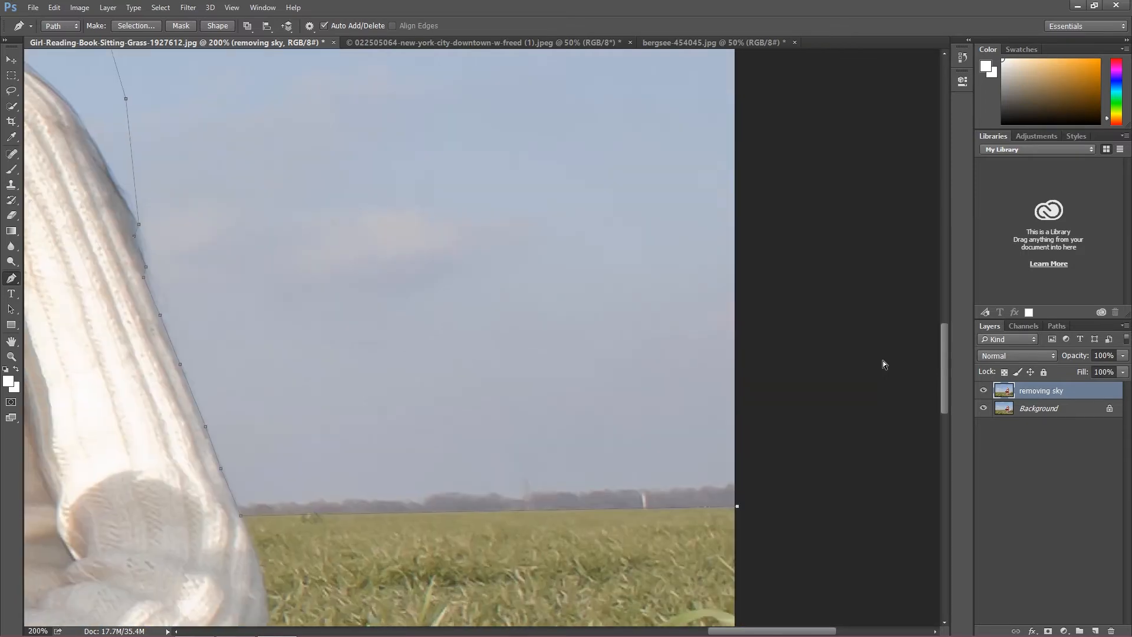
pyautogui.hotkey('ctrl', '-')
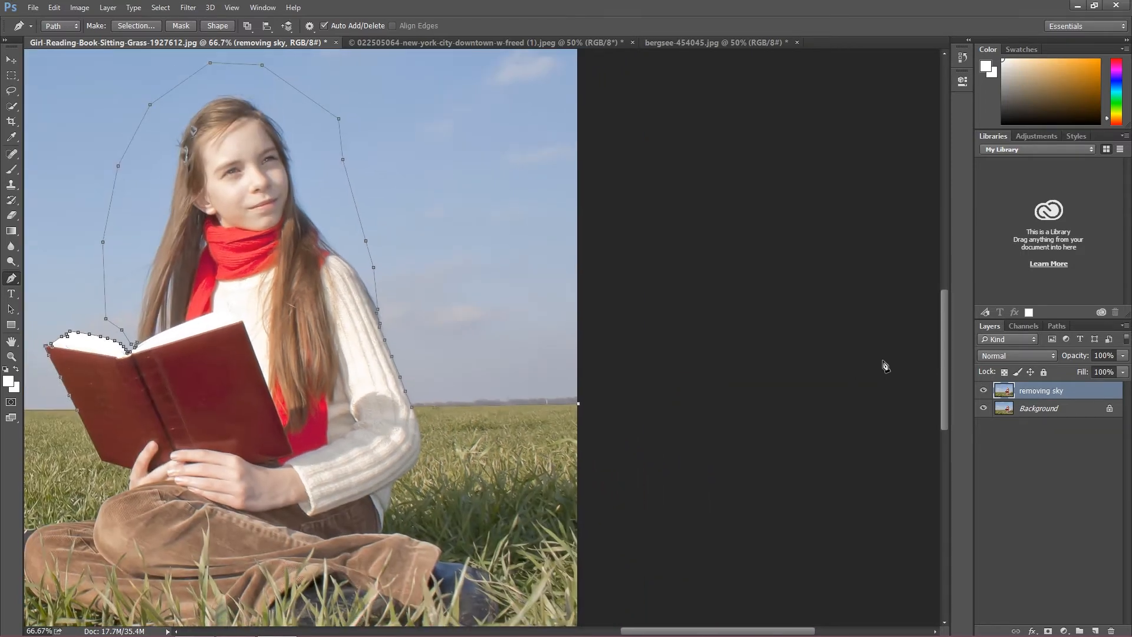
pyautogui.hotkey('ctrl', '-')
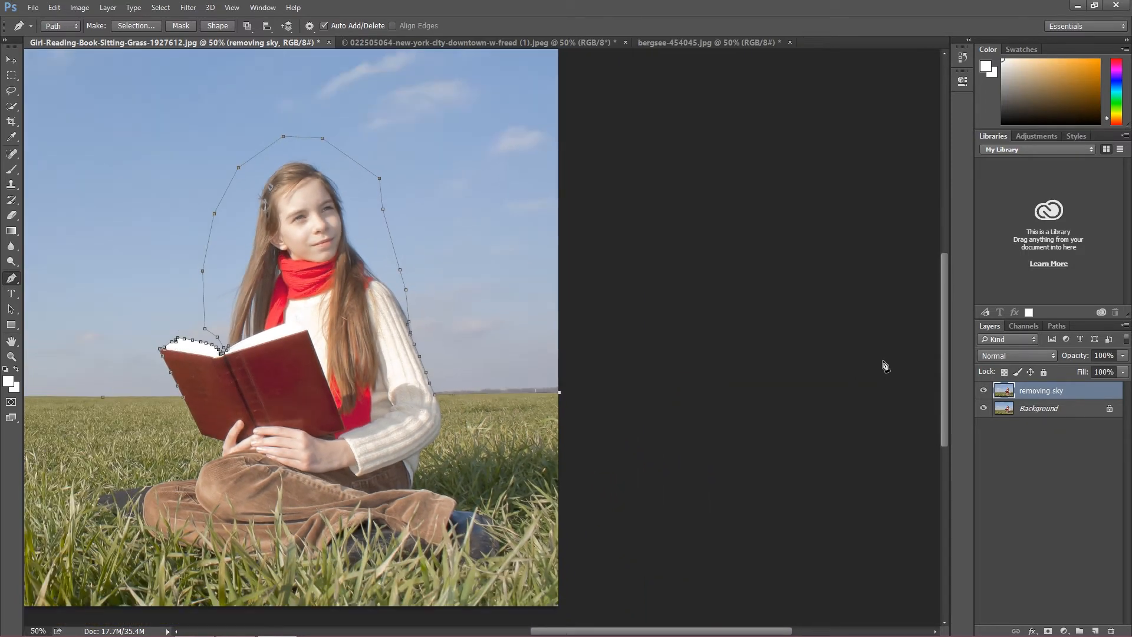
pyautogui.hotkey('ctrl', '0')
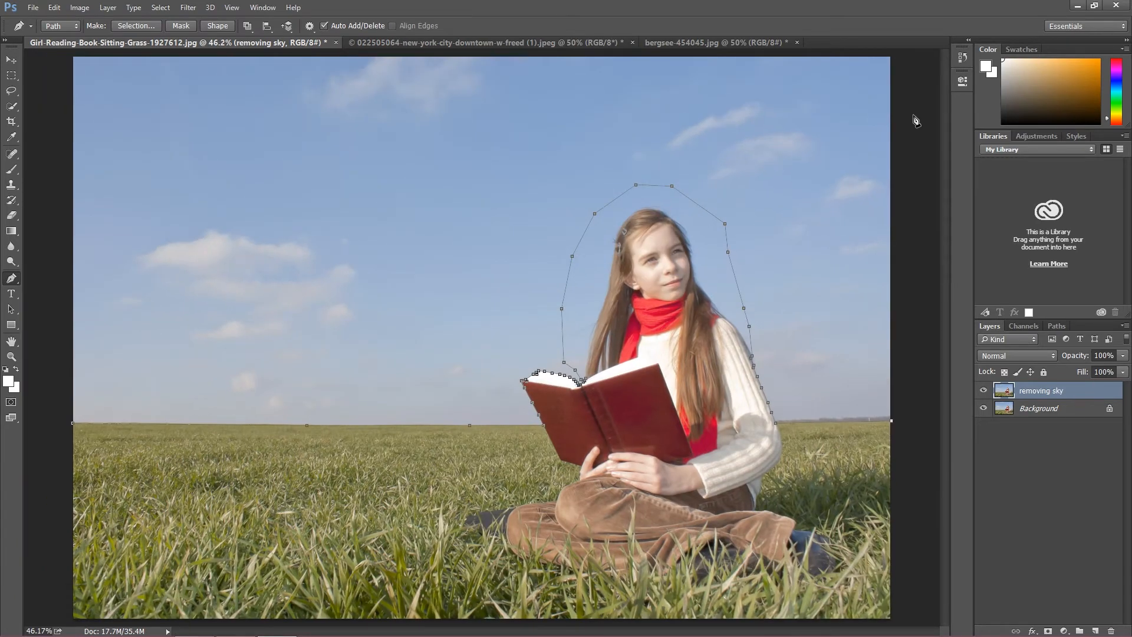
pyautogui.click(901, 55)
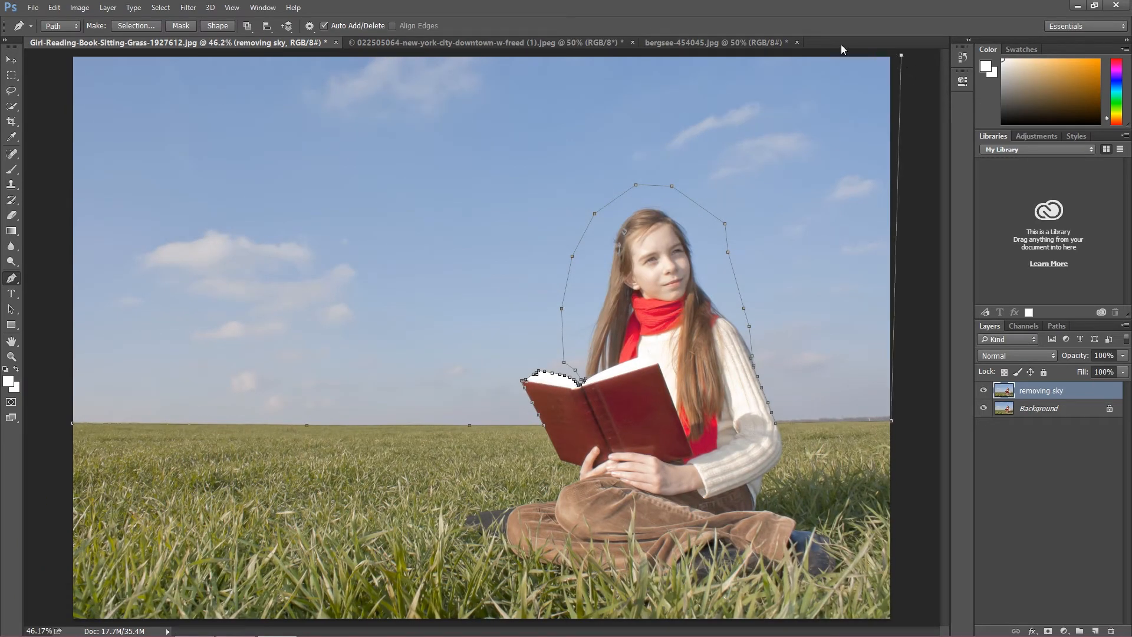
pyautogui.click(63, 55)
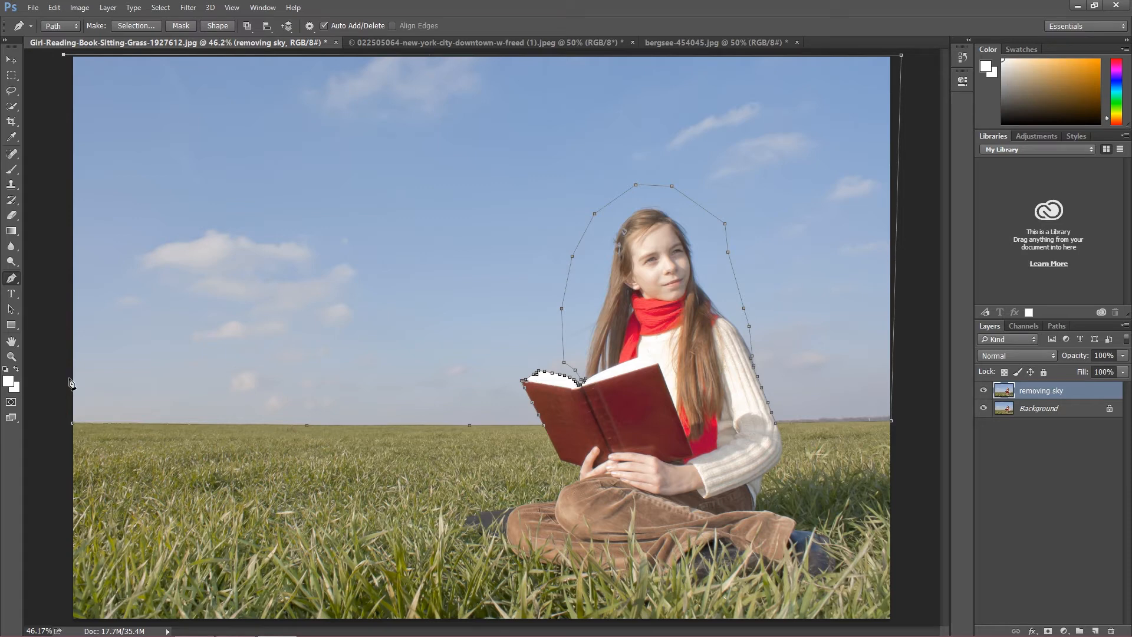
pyautogui.click(72, 424)
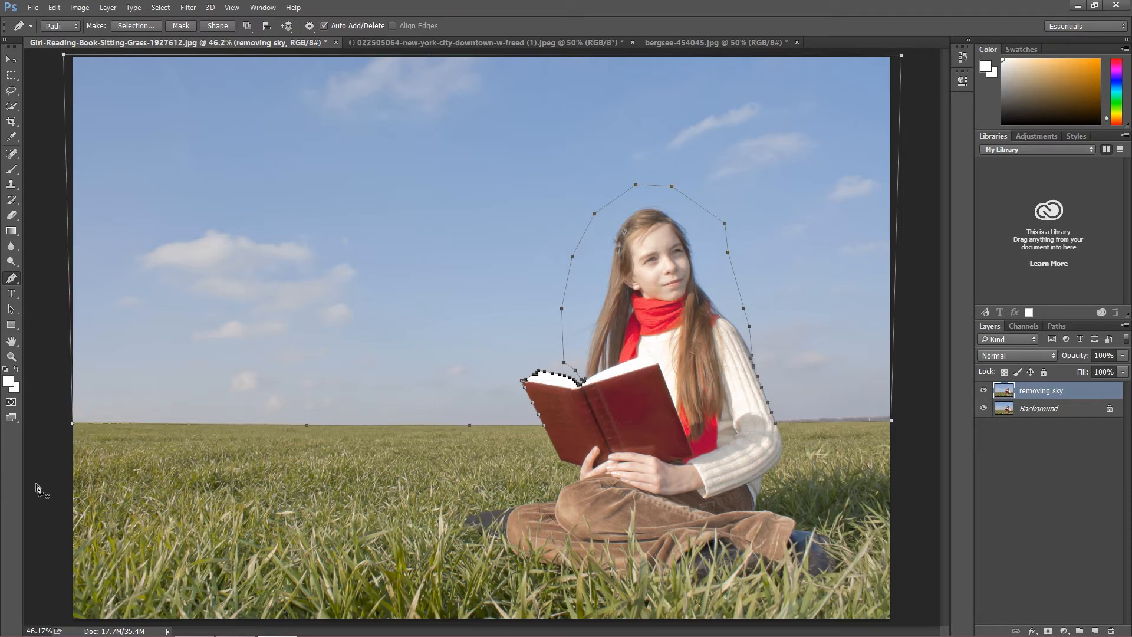
# Step: Convert the closed path into a new anti-aliased selection and cut the selected sky onto its own layer
pyautogui.rightClick(397, 344)
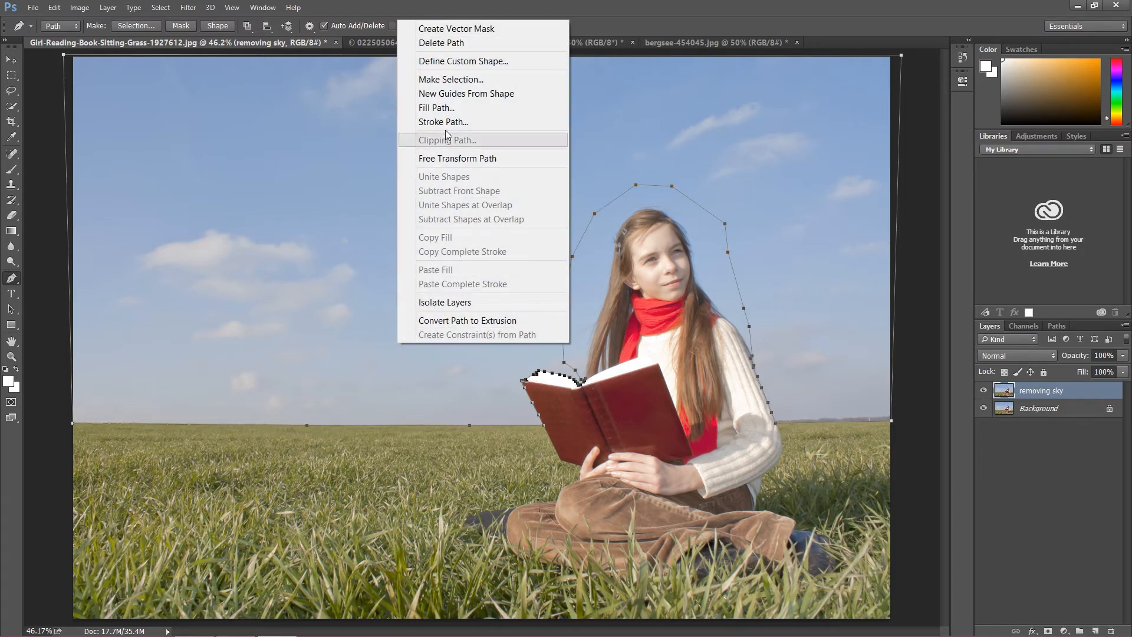
pyautogui.click(457, 79)
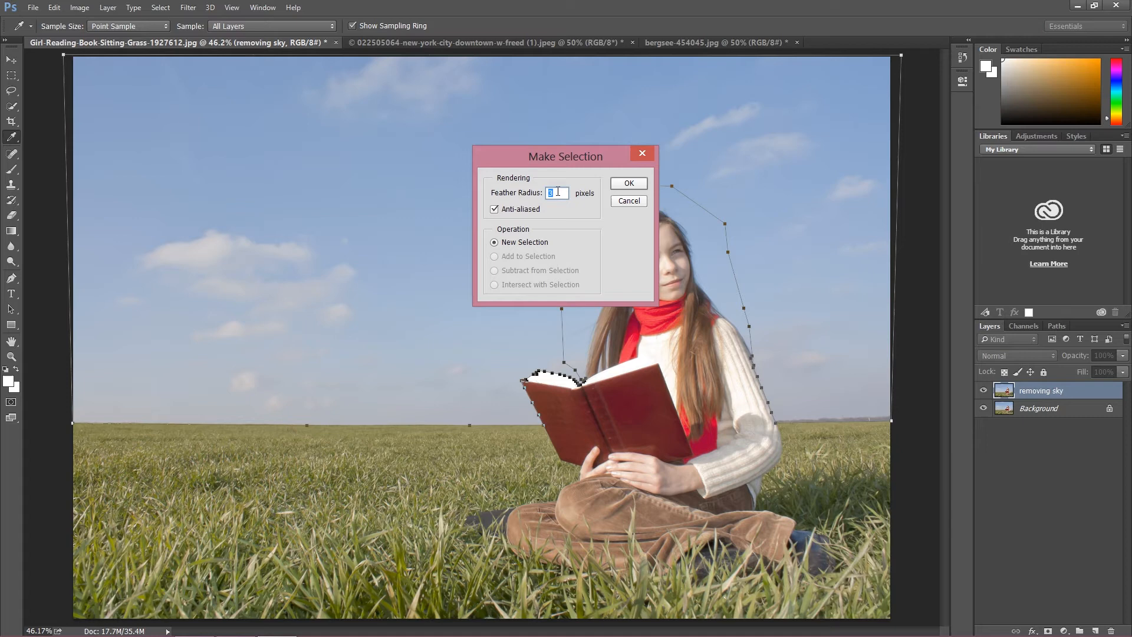
pyautogui.click(635, 190)
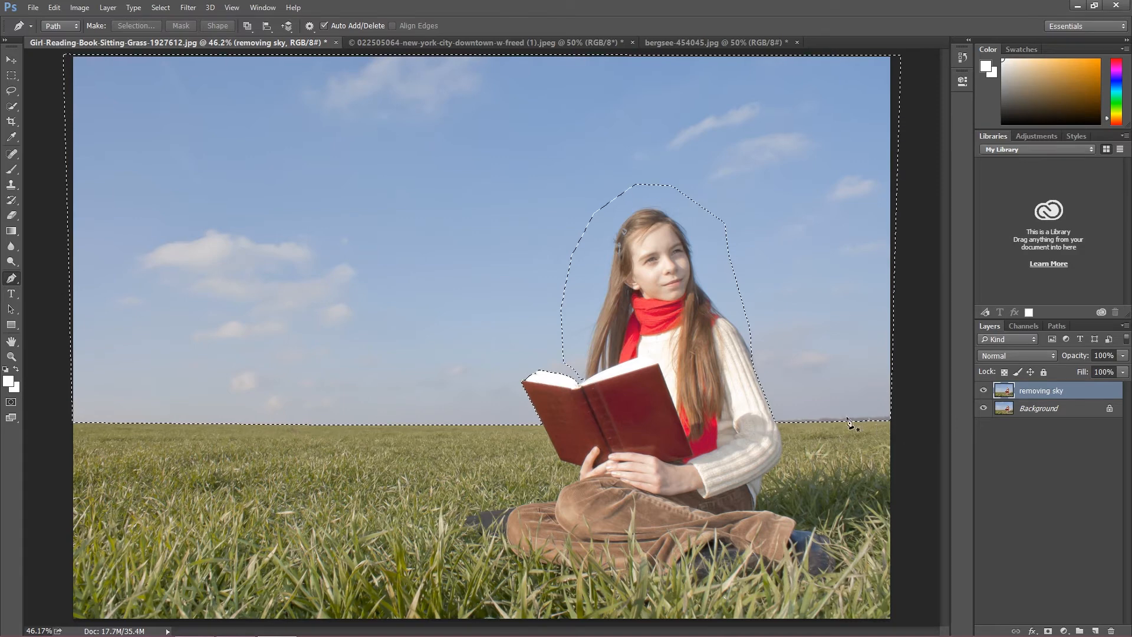
pyautogui.click(12, 79)
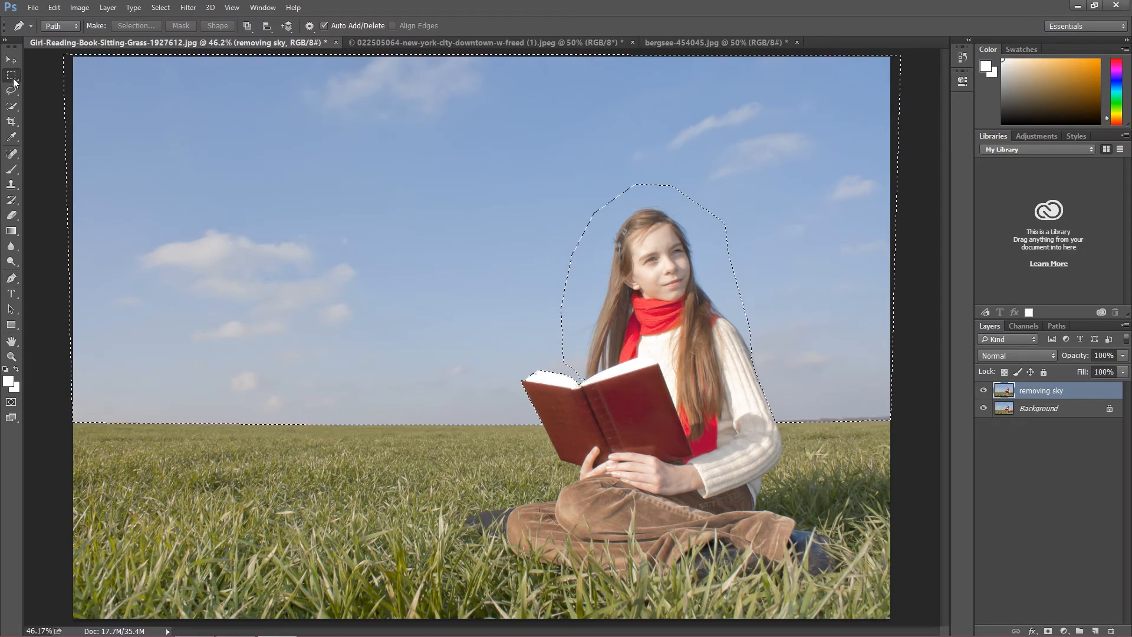
pyautogui.rightClick(230, 155)
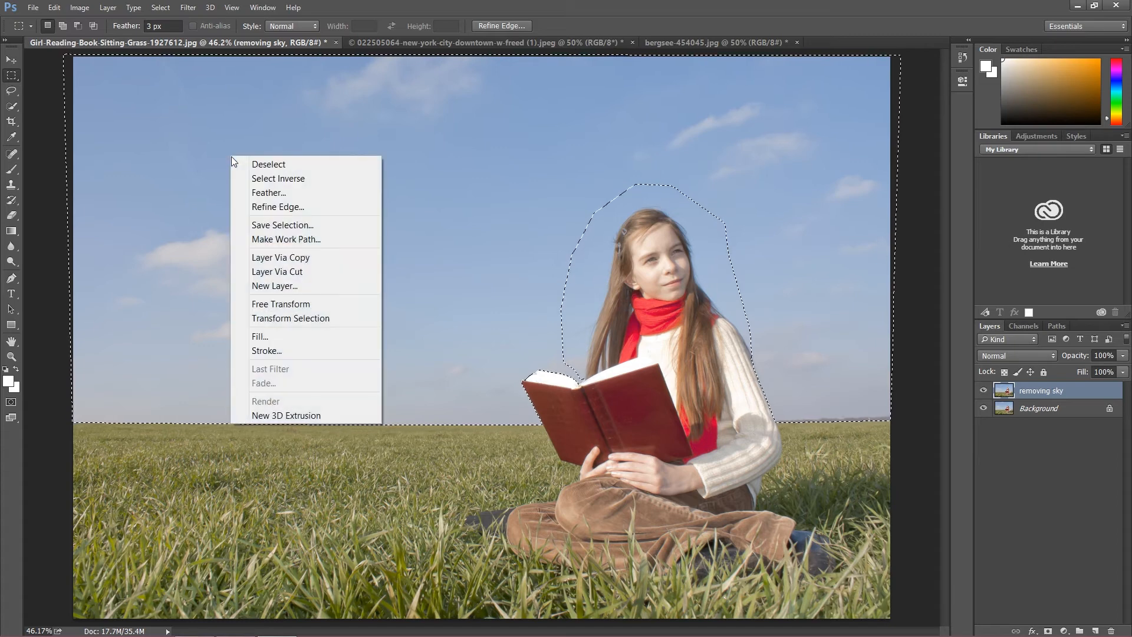
pyautogui.click(277, 273)
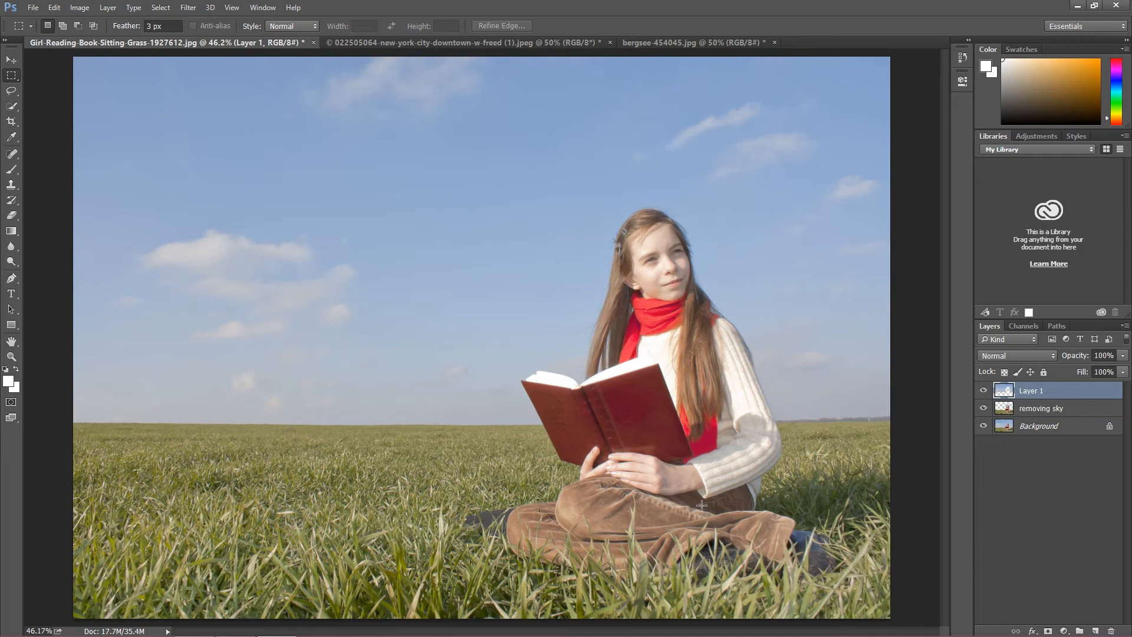
# Step: Hide the cut sky layer and the Background, and make the removing sky layer active
pyautogui.click(984, 391)
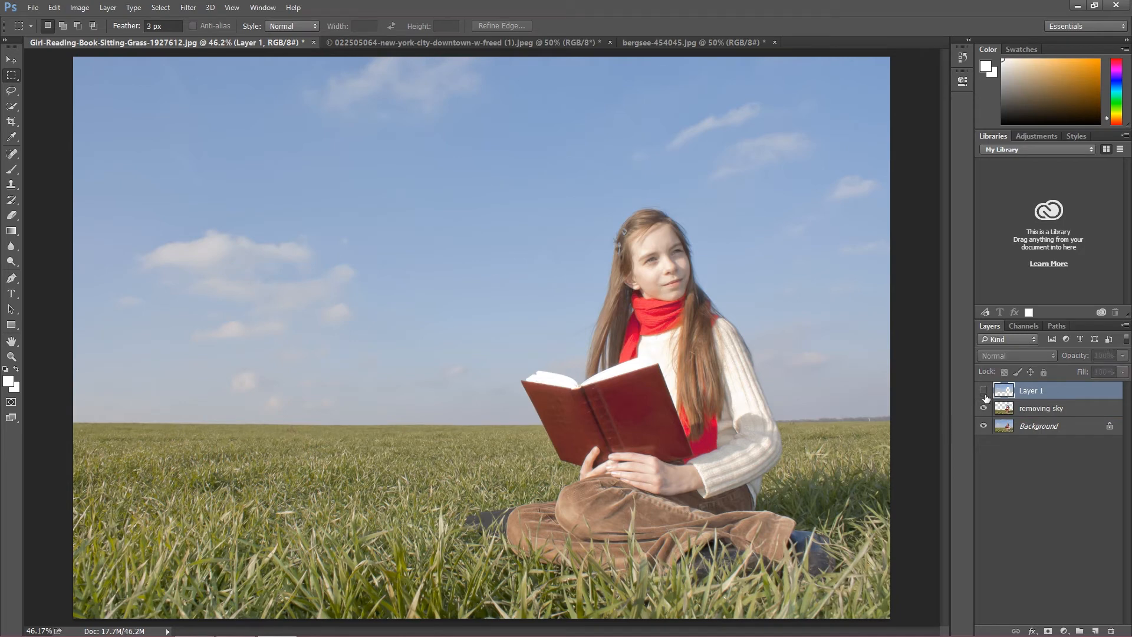
pyautogui.click(982, 426)
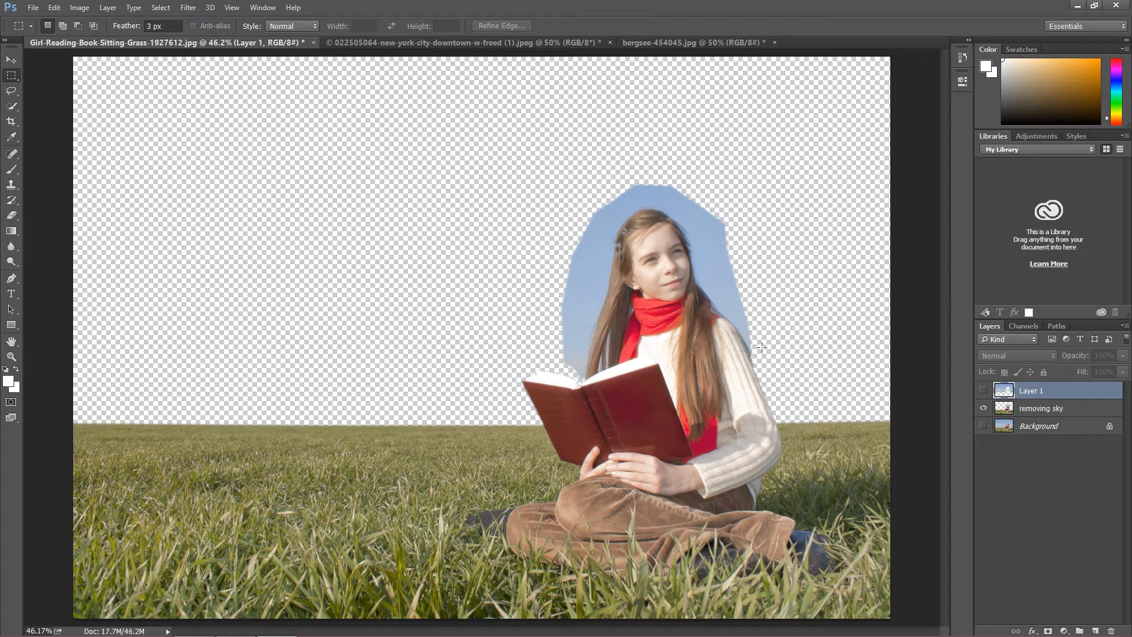
pyautogui.click(1036, 413)
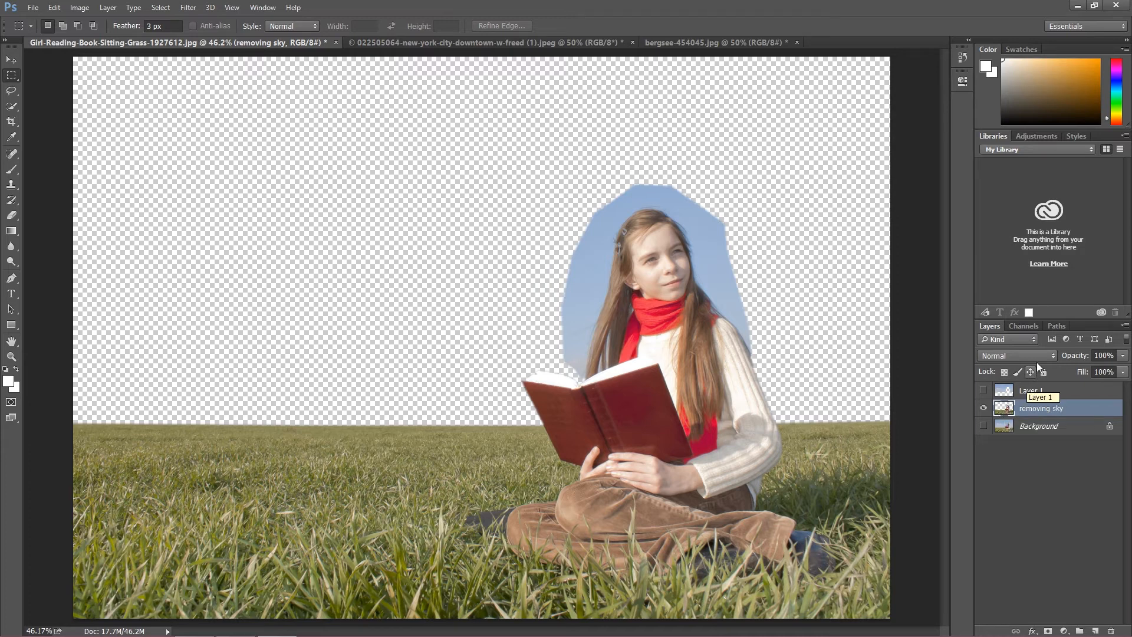
# Step: Compare the red, green and blue channels one by one and duplicate the Blue channel
pyautogui.click(1024, 326)
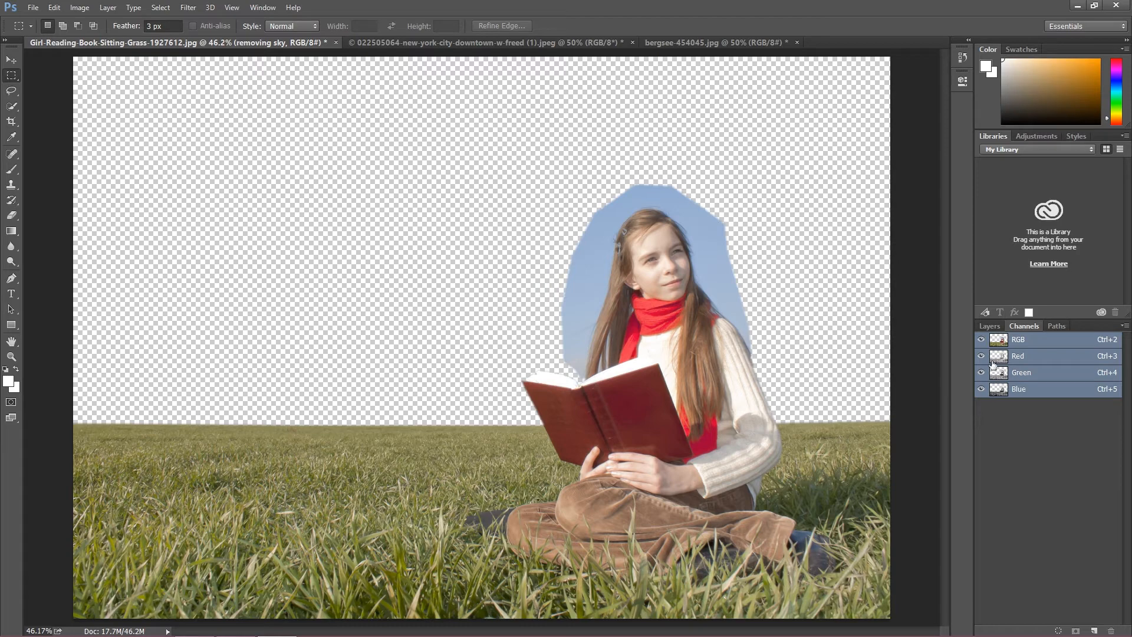
pyautogui.click(1020, 357)
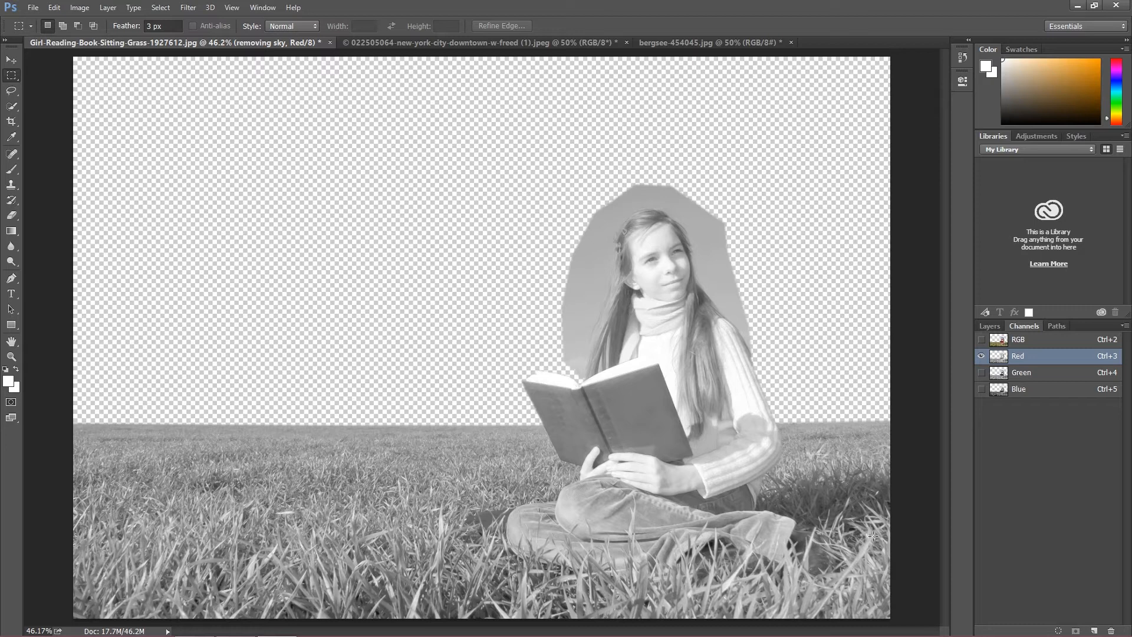
pyautogui.click(1019, 378)
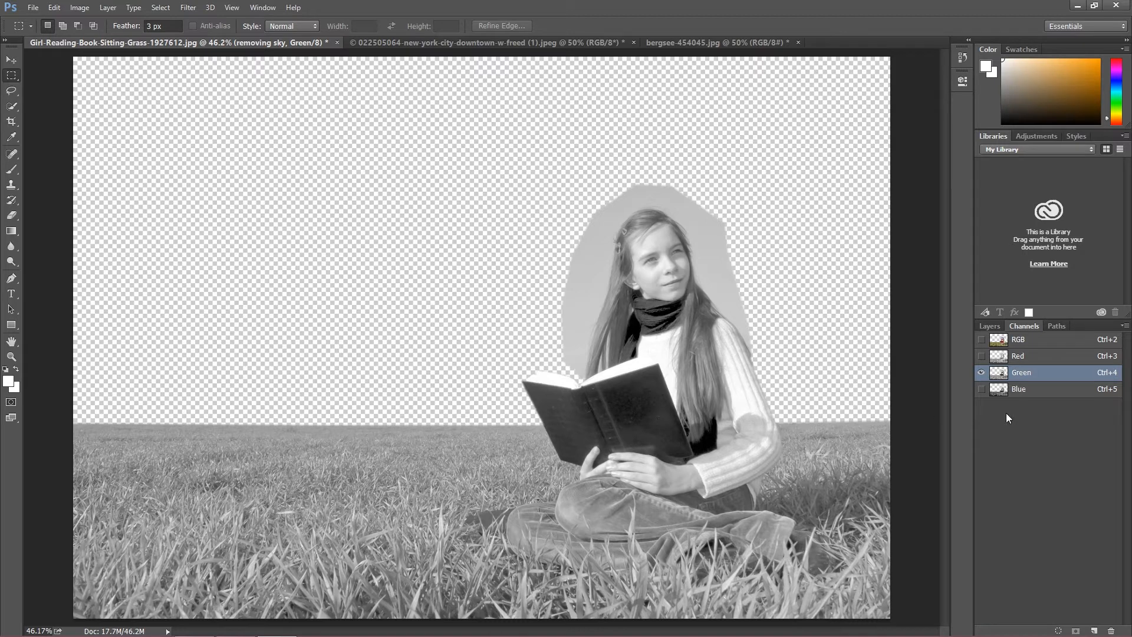
pyautogui.click(1020, 390)
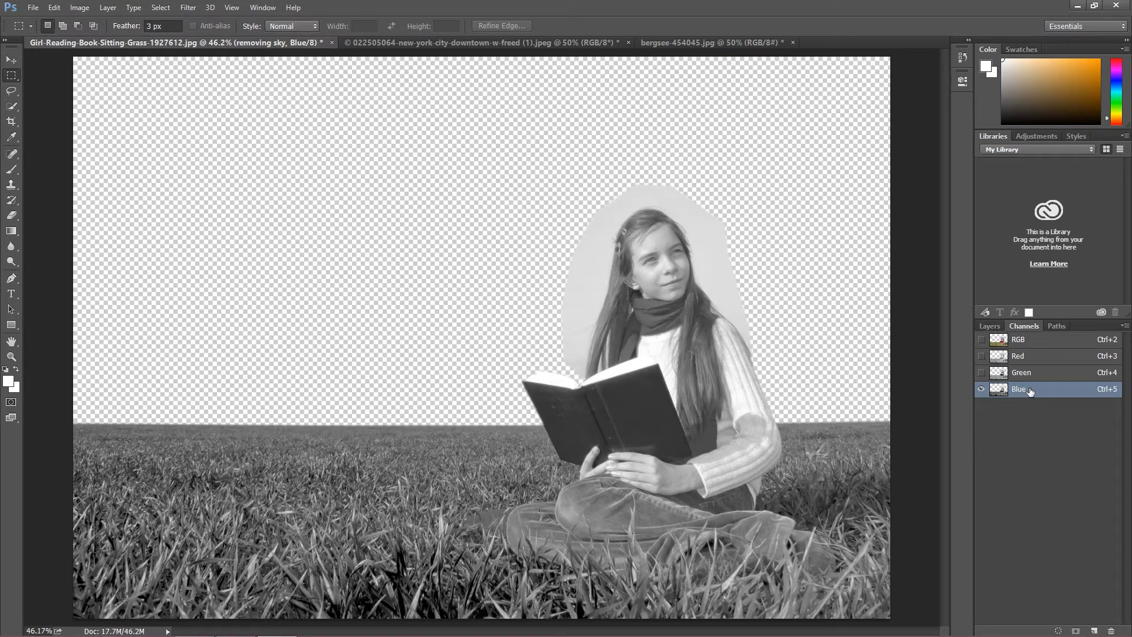
pyautogui.moveTo(1029, 390); pyautogui.dragTo(1095, 630)
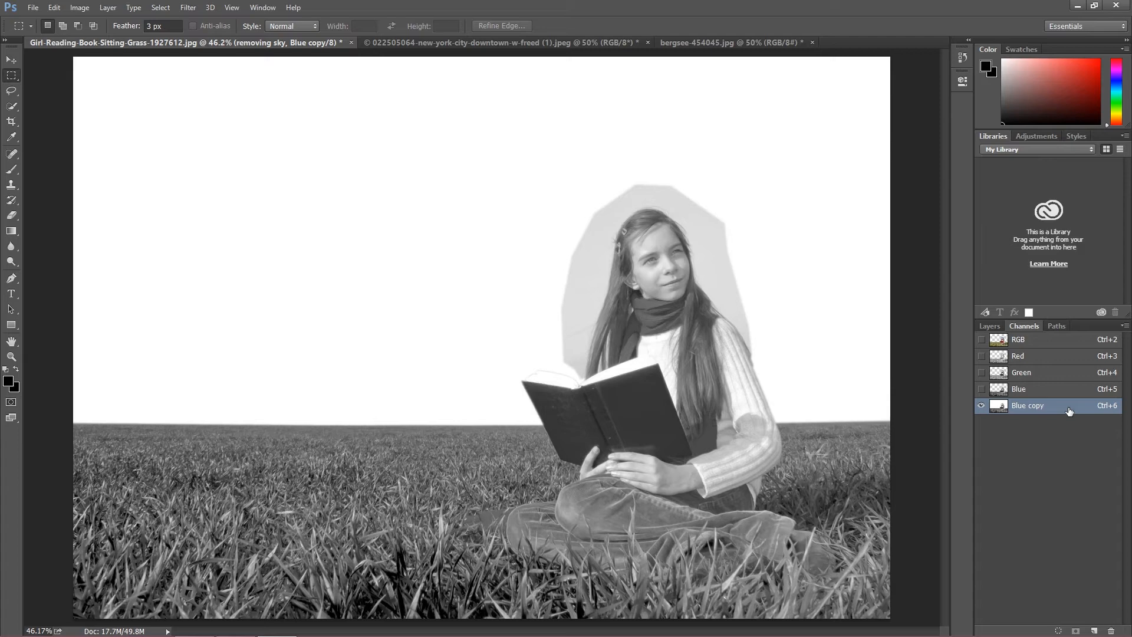
# Step: Increase the Blue copy channel's contrast with Levels, using black input 157 and white input 195
pyautogui.moveTo(1057, 405); pyautogui.dragTo(1058, 405)
pyautogui.hotkey('ctrl', 'l')
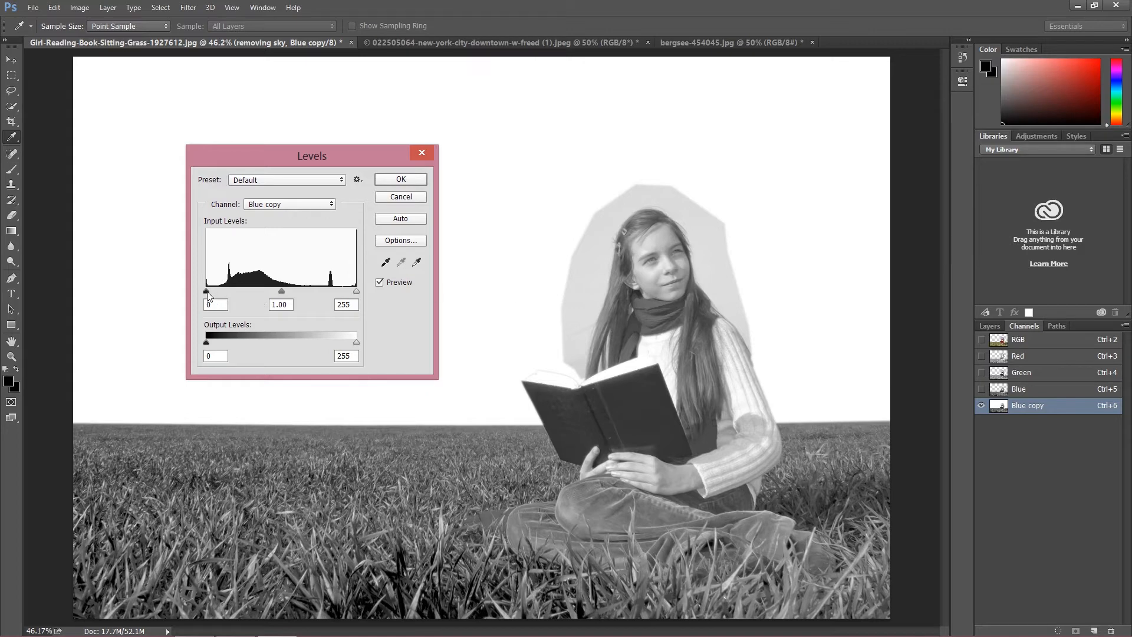
pyautogui.moveTo(207, 292); pyautogui.dragTo(297, 289)
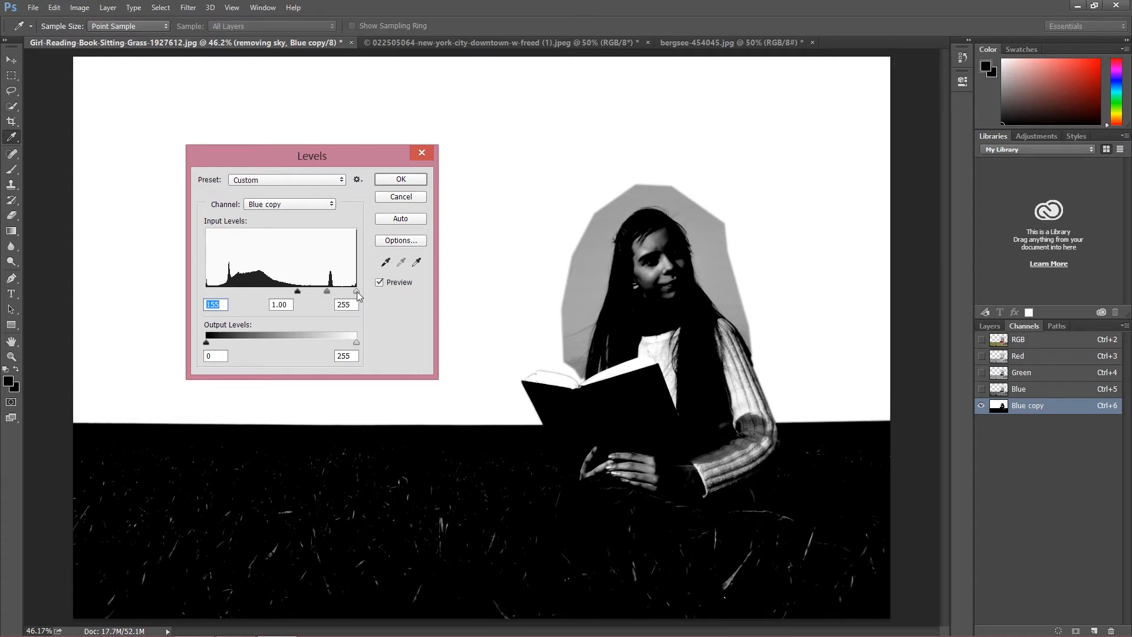
pyautogui.moveTo(356, 292); pyautogui.dragTo(324, 291)
pyautogui.press('Tab')
pyautogui.press('Tab')
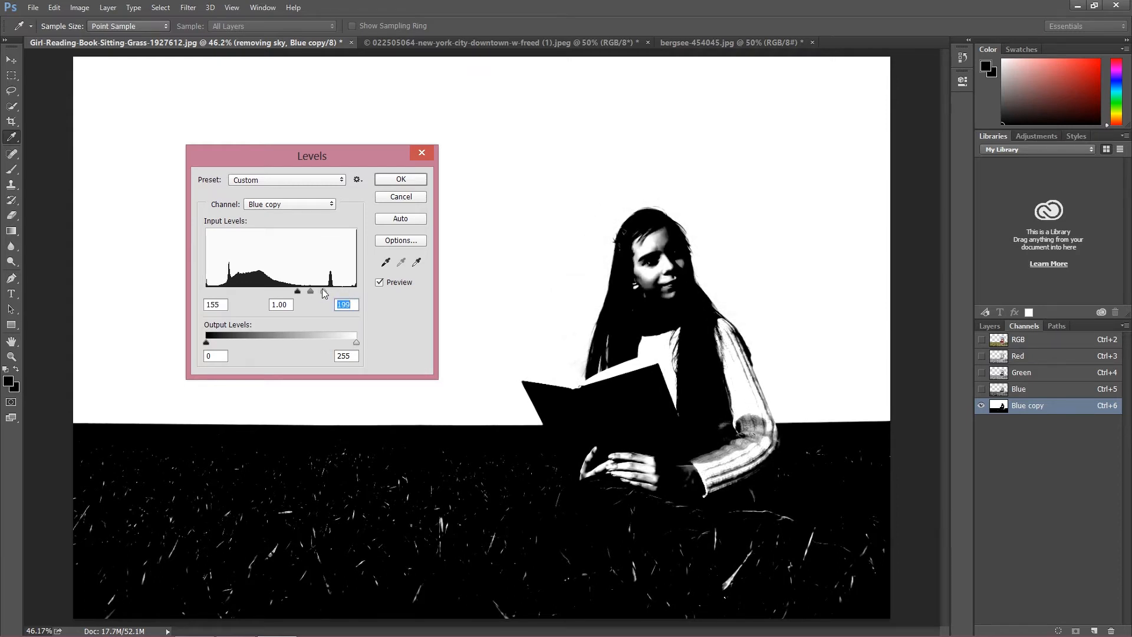
pyautogui.press('Up')
pyautogui.moveTo(322, 295); pyautogui.dragTo(322, 295)
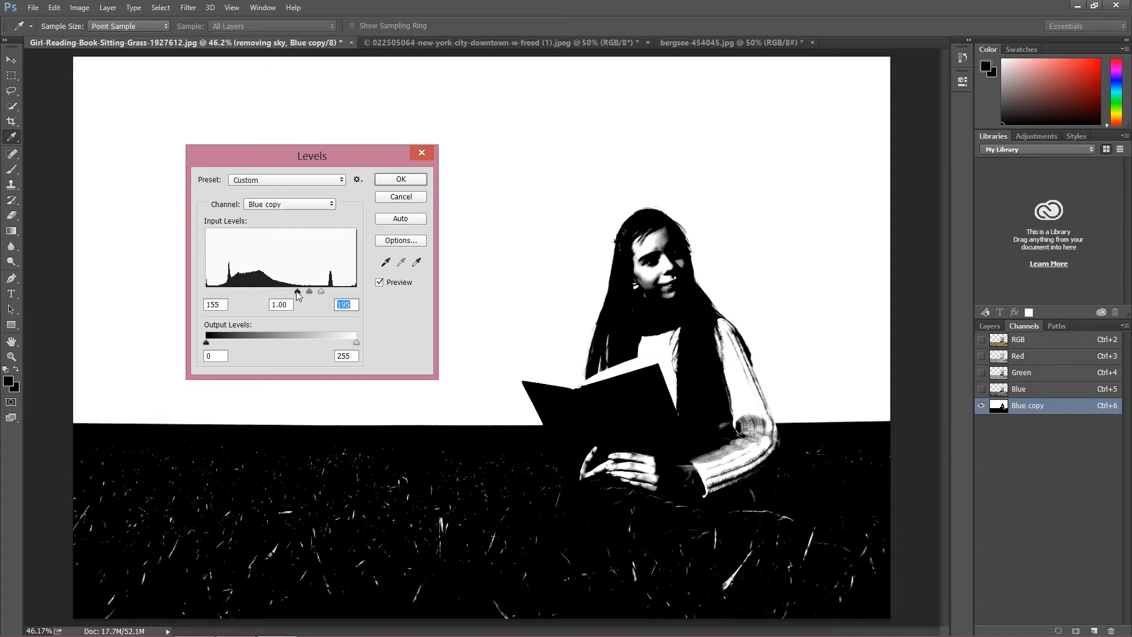
pyautogui.moveTo(297, 291); pyautogui.dragTo(319, 289)
pyautogui.moveTo(321, 290); pyautogui.dragTo(322, 290)
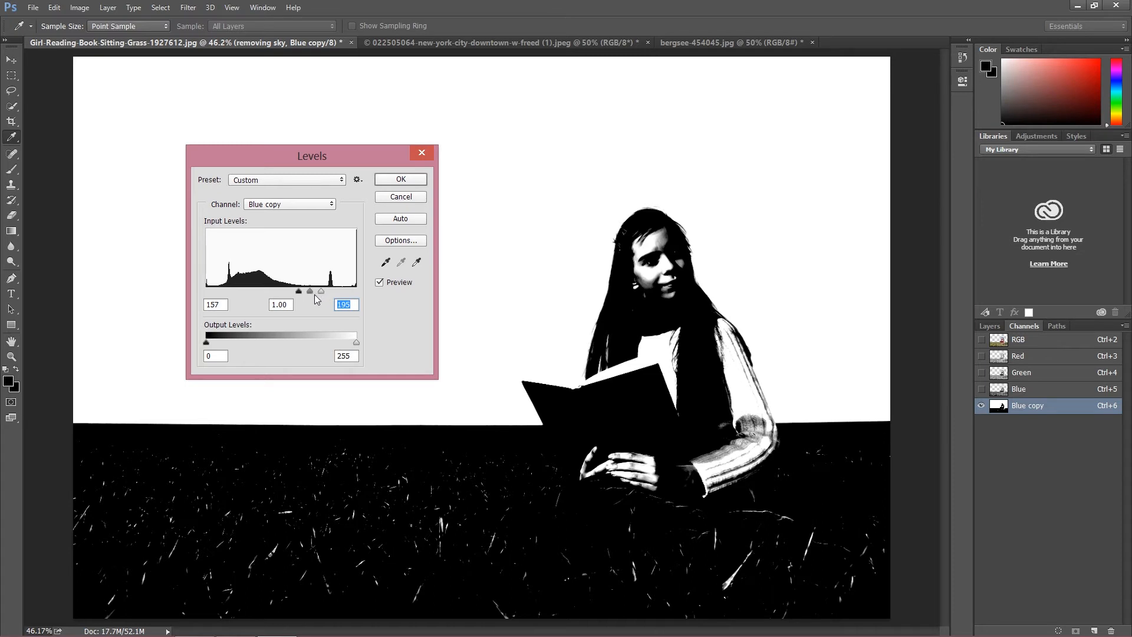
pyautogui.click(401, 179)
# Step: Load the Blue copy channel as a selection, add it as a mask to the removing sky layer, and invert the mask
pyautogui.press('m')
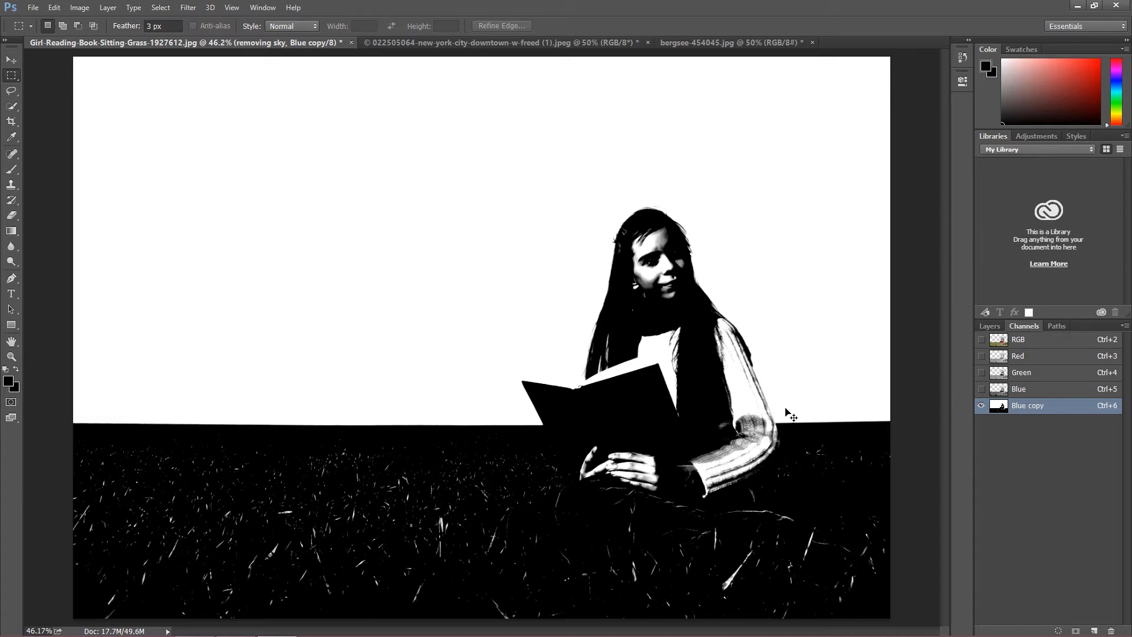
pyautogui.keyDown('ctrl'); pyautogui.click(1000, 407); pyautogui.keyUp('ctrl')
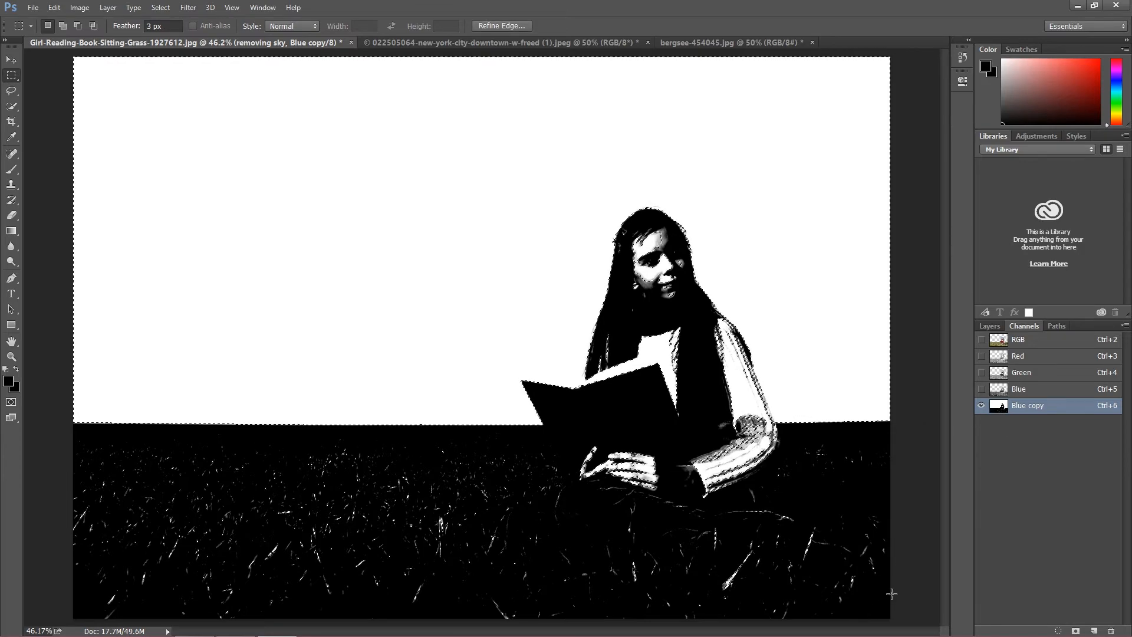
pyautogui.click(982, 324)
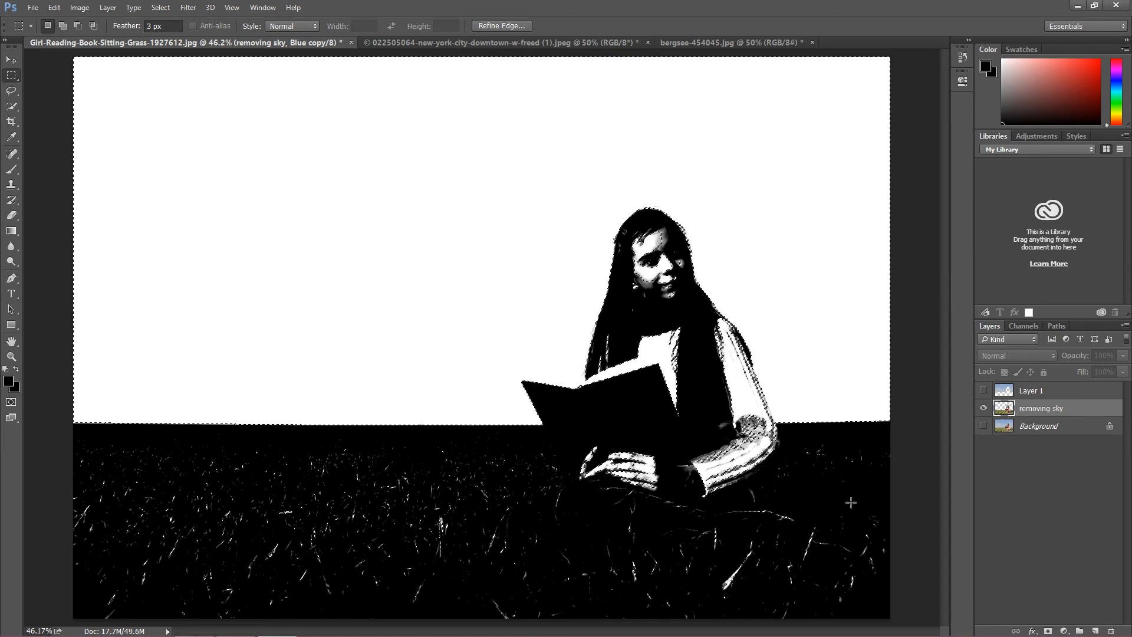
pyautogui.click(1053, 631)
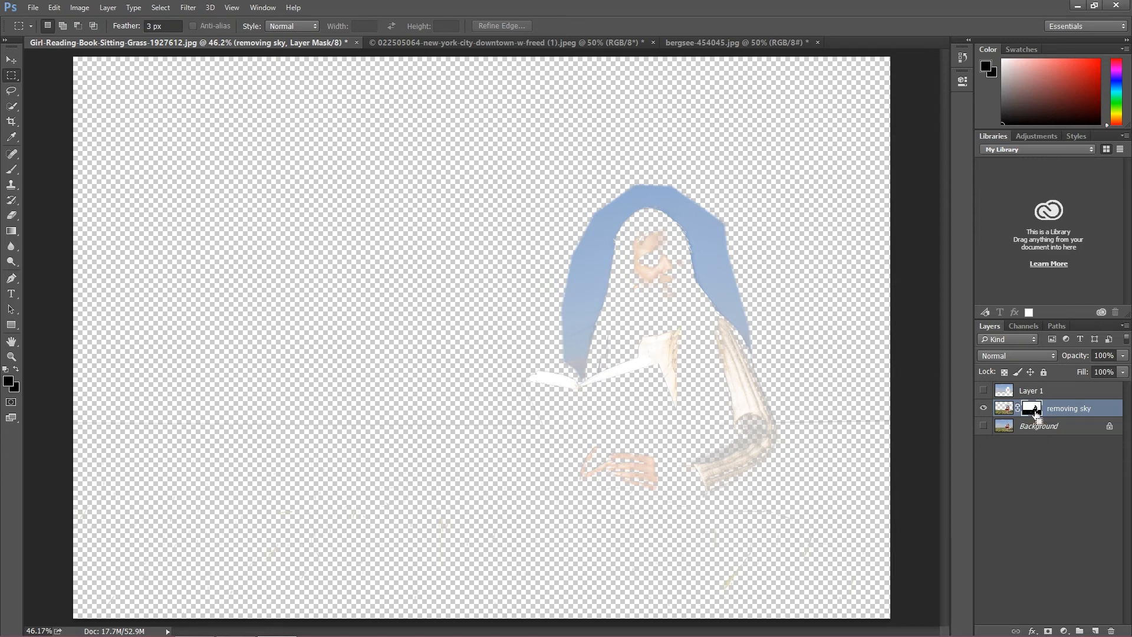
pyautogui.hotkey('ctrl', 'i')
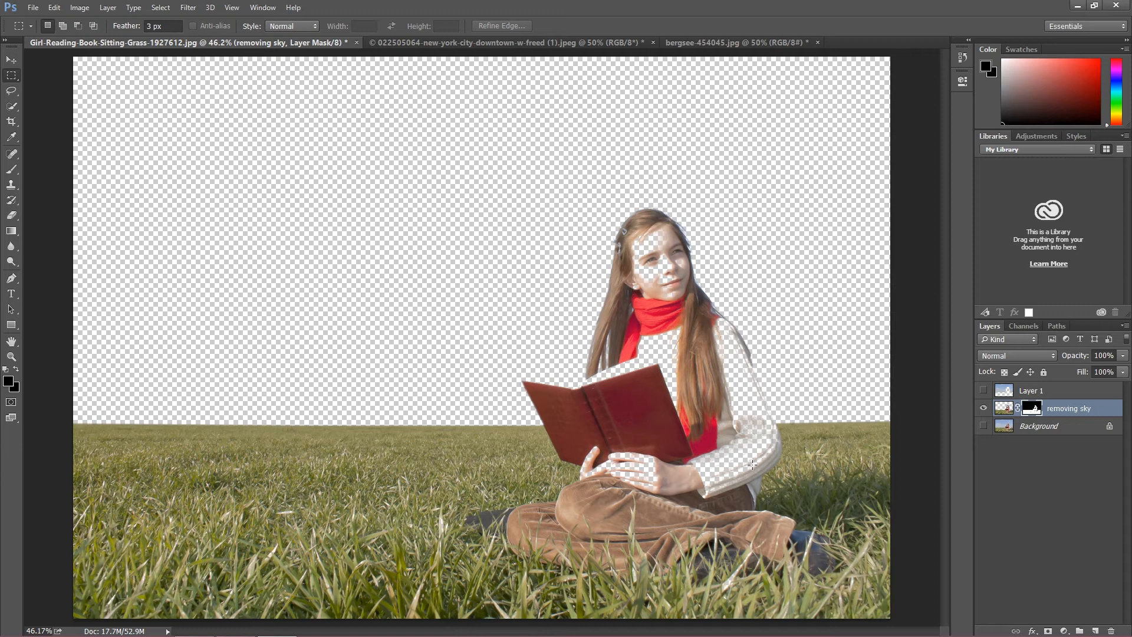
# Step: Examine the masked edges of the girl's hair, face and scarf up close at 200% magnification
pyautogui.hotkey('ctrl', '1')
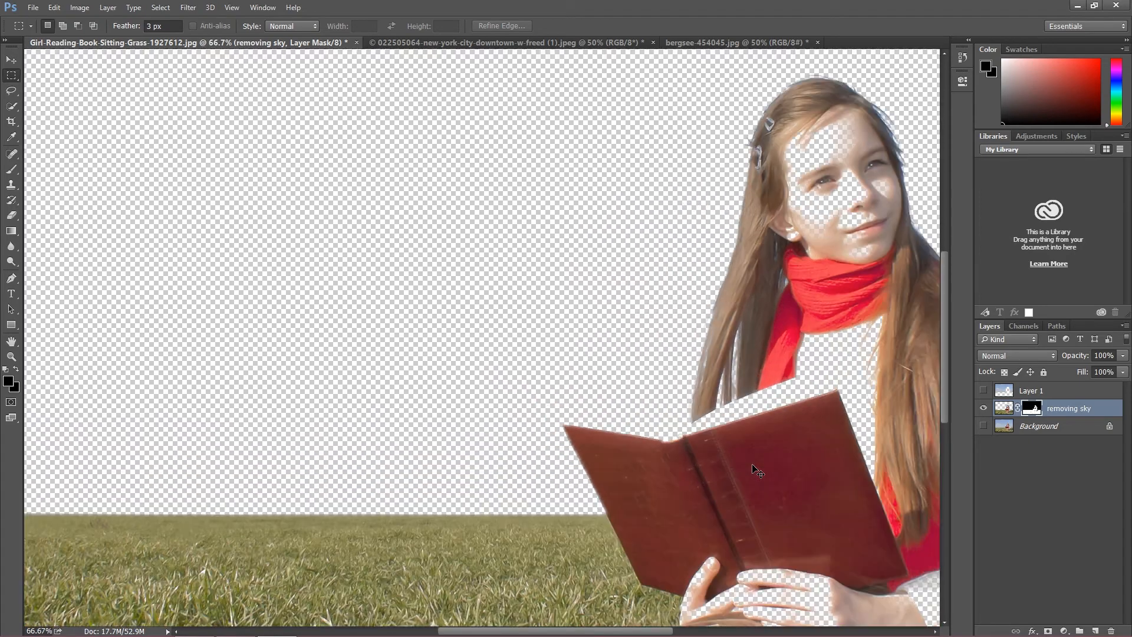
pyautogui.hotkey('ctrl', '+')
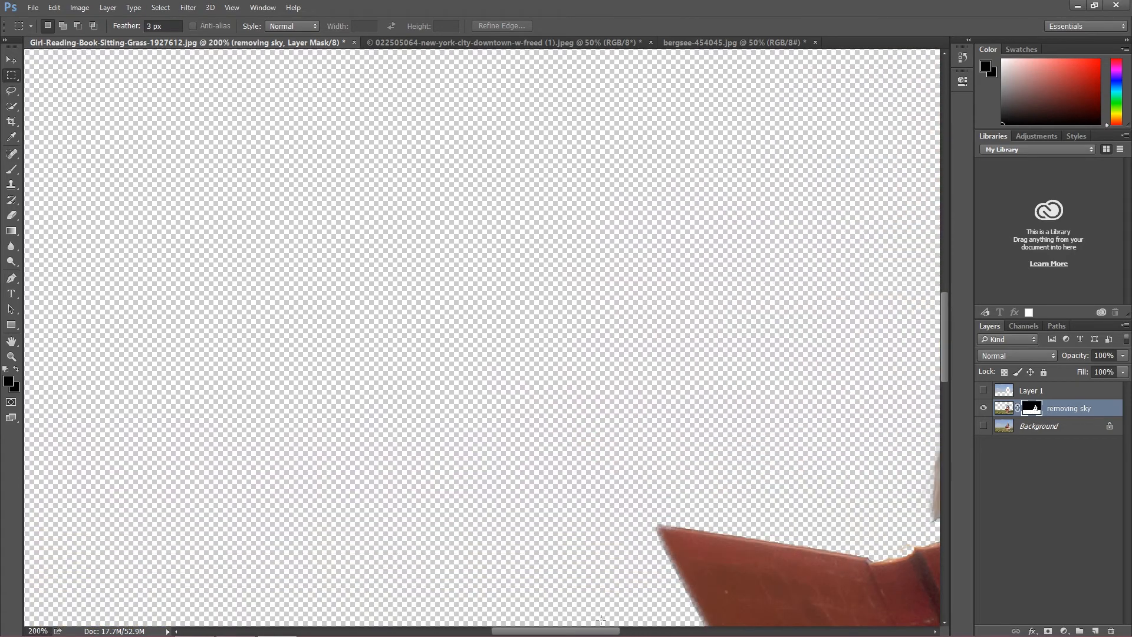
pyautogui.moveTo(573, 634); pyautogui.dragTo(662, 634)
pyautogui.scroll(2, 573, 374)
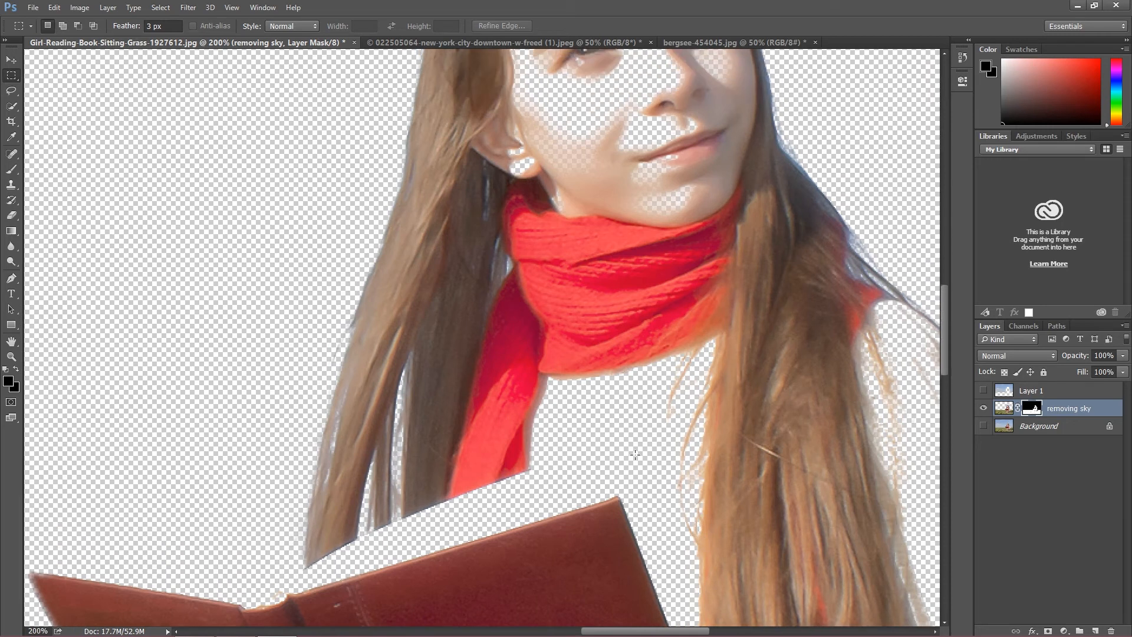
pyautogui.scroll(3, 573, 374)
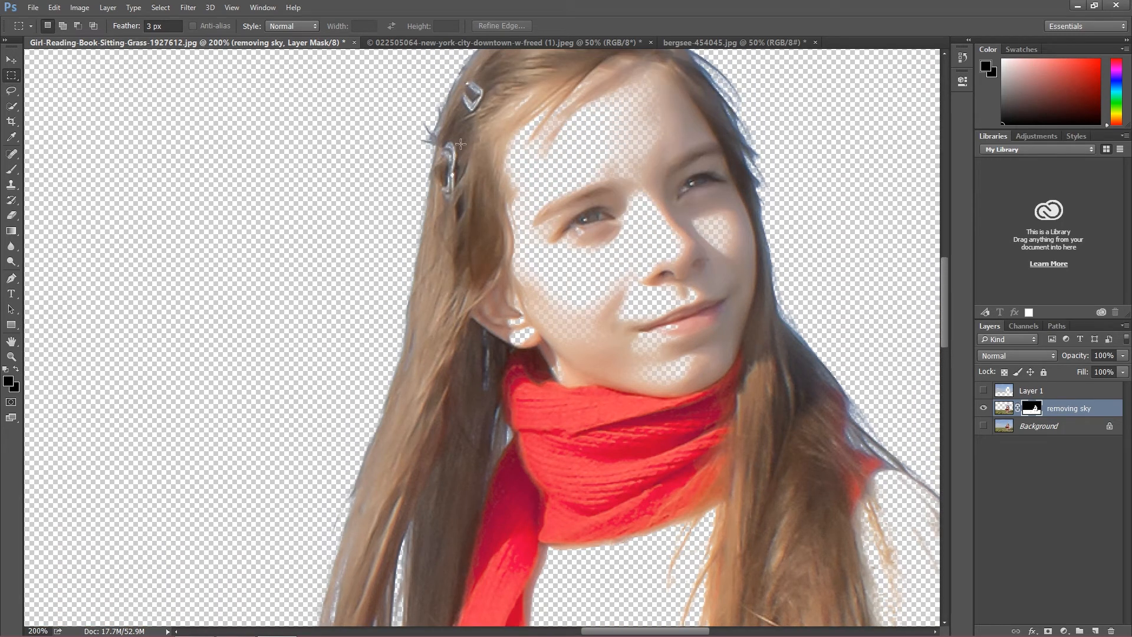
pyautogui.scroll(-2, 616, 386)
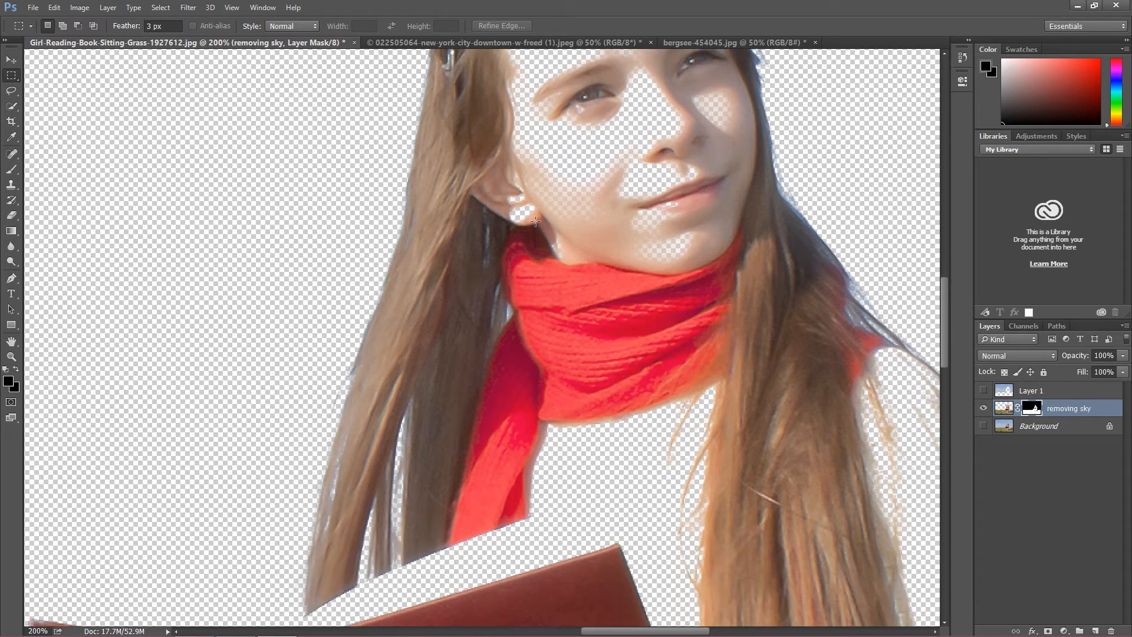
pyautogui.scroll(-2, 685, 319)
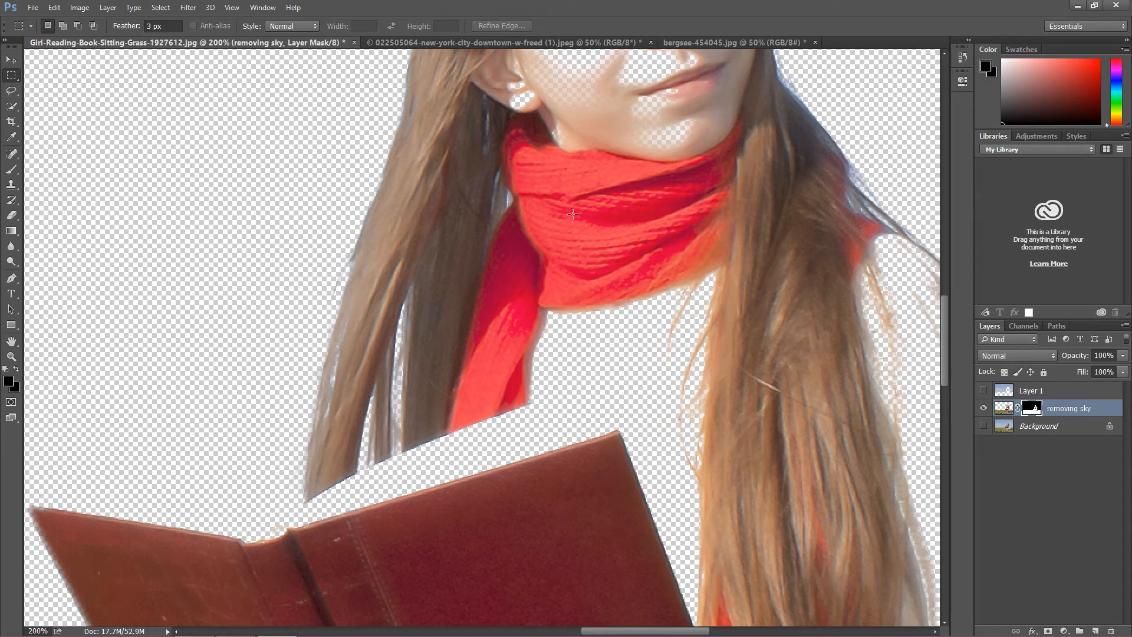
pyautogui.scroll(-1, 723, 257)
pyautogui.moveTo(634, 632); pyautogui.dragTo(673, 576)
pyautogui.hotkey('ctrl', '-')
pyautogui.hotkey('ctrl', '-')
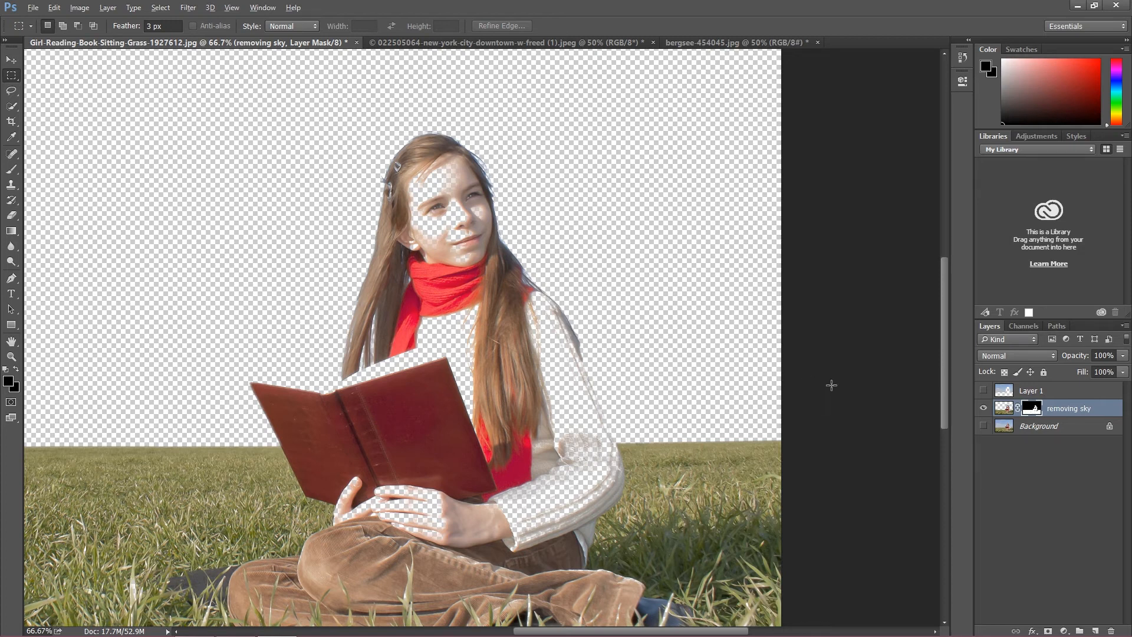
# Step: Display the removing sky layer's mask in black and white on the canvas and look over its stray dark areas
pyautogui.click(1005, 408)
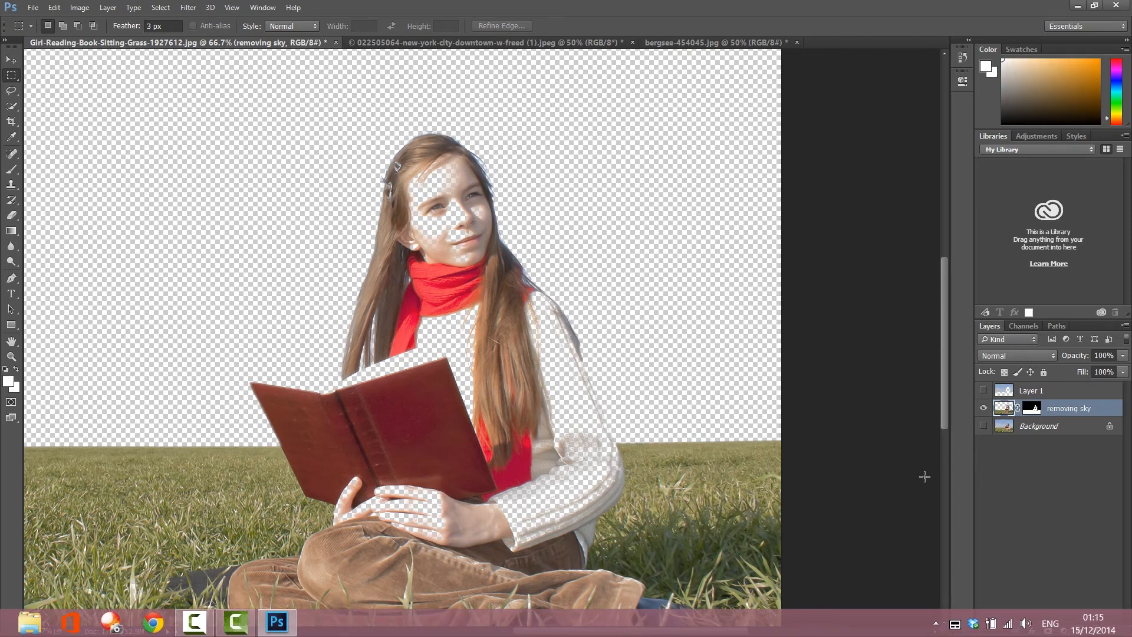
pyautogui.keyDown('alt'); pyautogui.click(1032, 408); pyautogui.keyUp('alt')
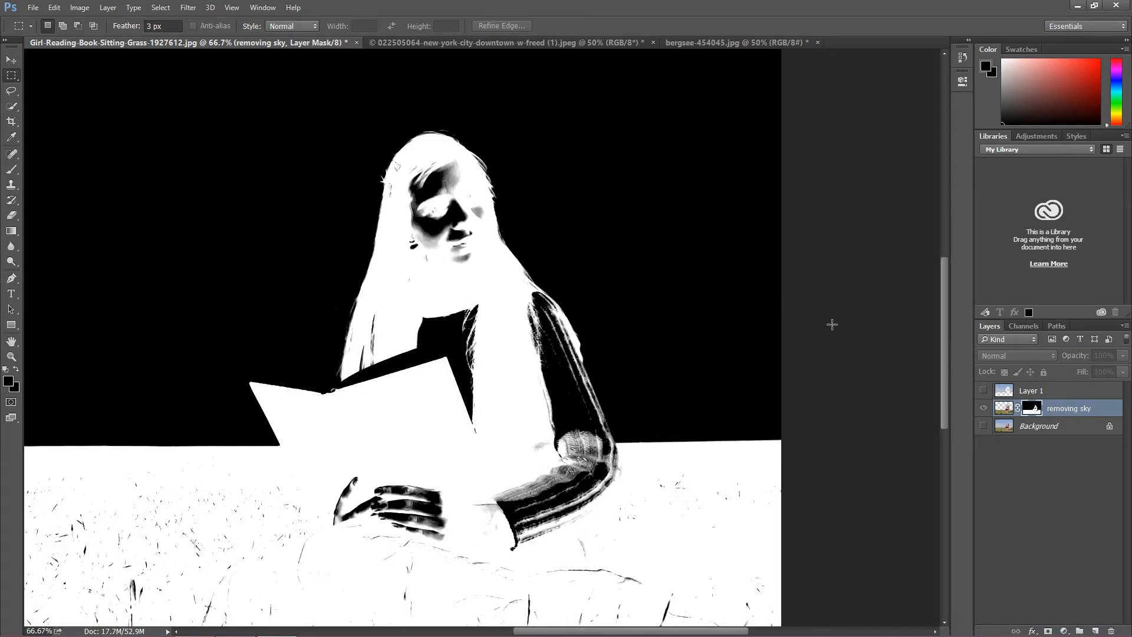
pyautogui.scroll(-4, 945, 296)
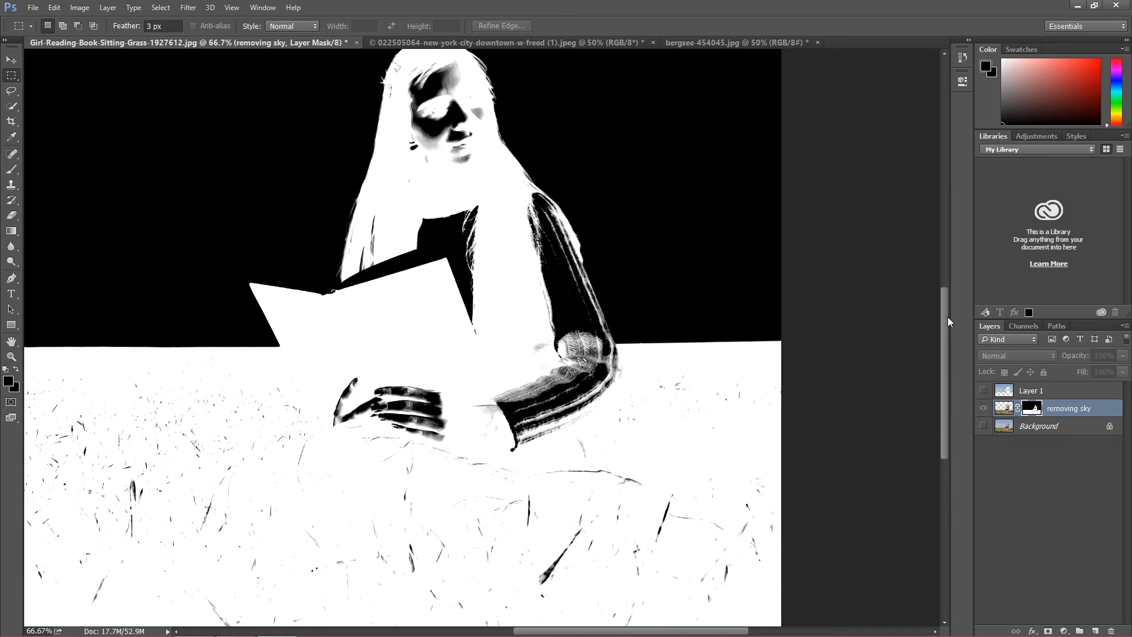
pyautogui.scroll(4, 948, 296)
pyautogui.scroll(-2, 948, 300)
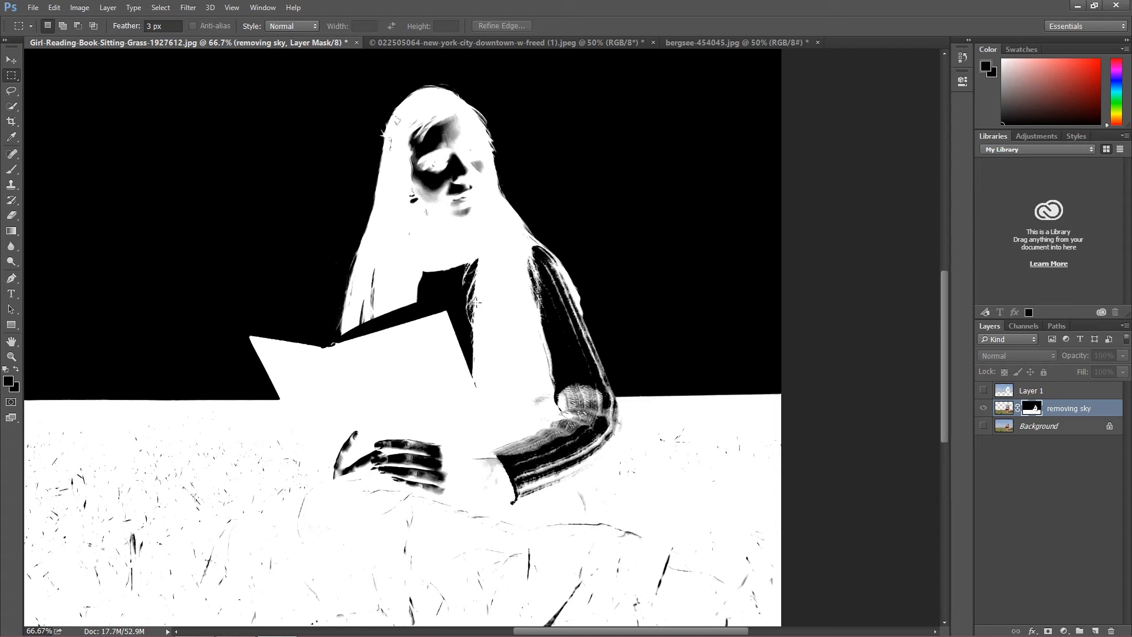
# Step: Set the foreground color to white (ffffff) and switch to the Brush tool
pyautogui.click(9, 381)
pyautogui.click(718, 457)
pyautogui.click(672, 405)
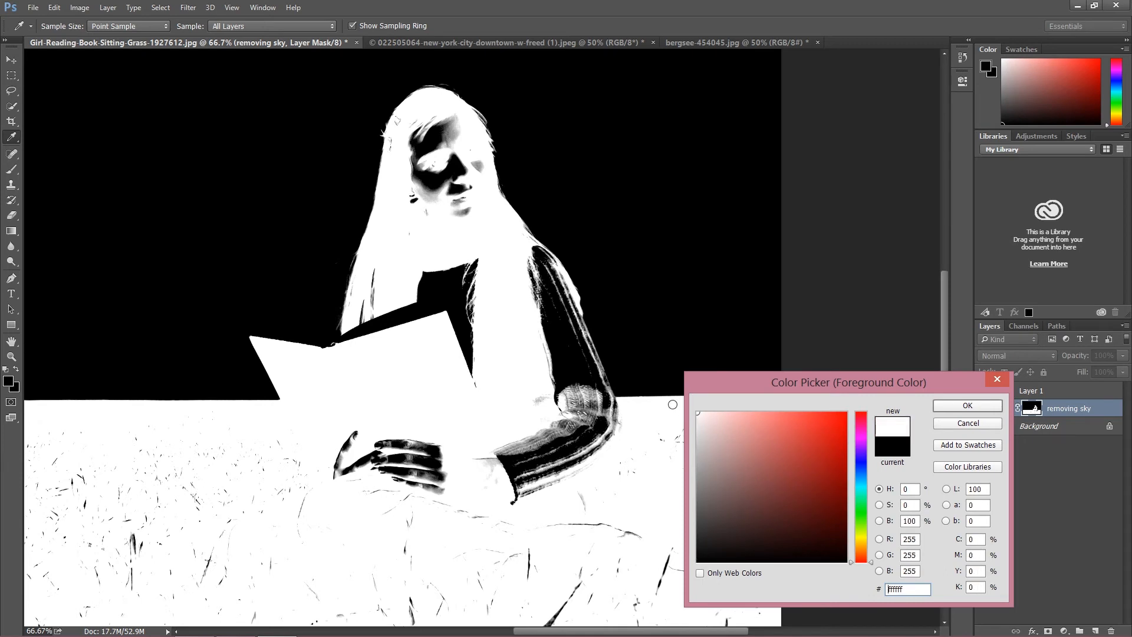
pyautogui.click(967, 407)
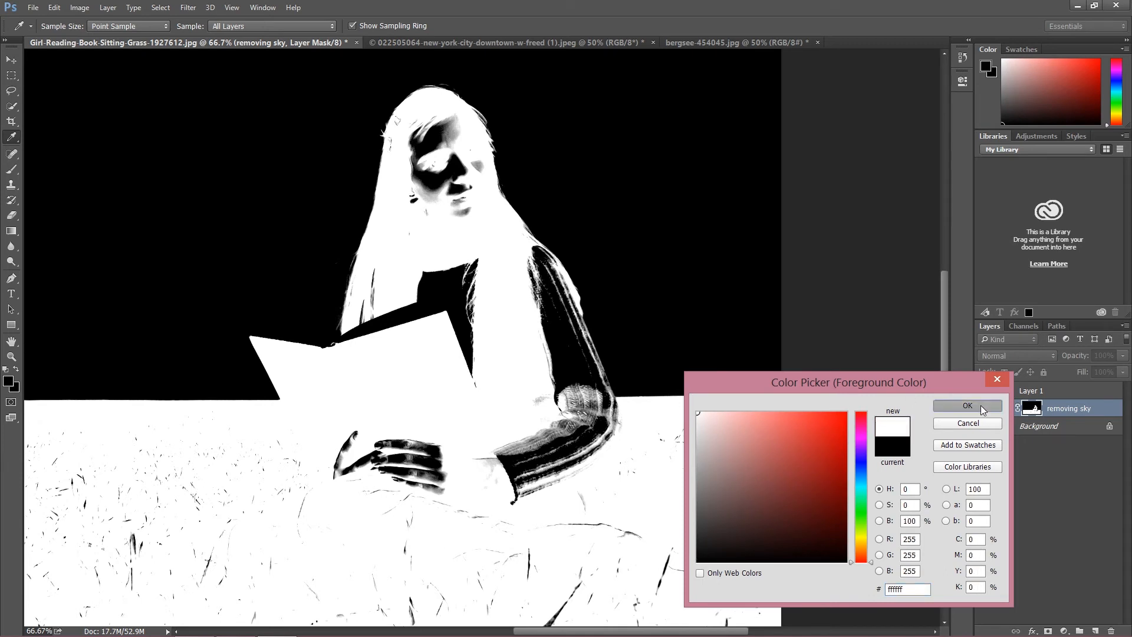
pyautogui.moveTo(11, 170); pyautogui.dragTo(56, 171)
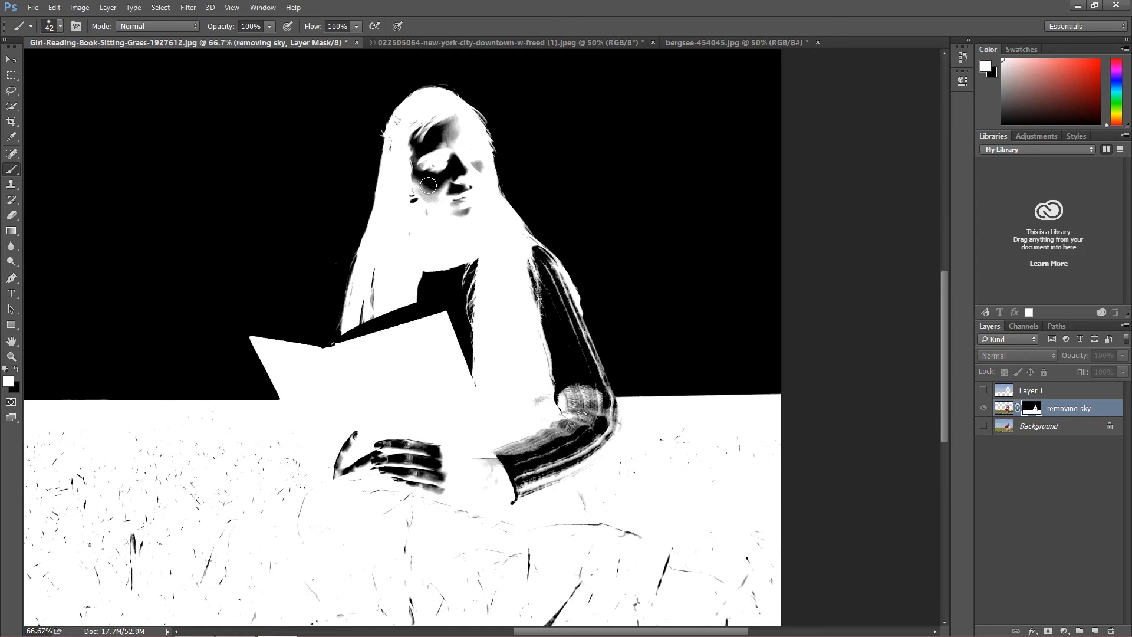
# Step: Paint over the dark and gray patches on the girl's face, ear and hair clips with white on the mask
pyautogui.hotkey('ctrl', '+')
pyautogui.hotkey('ctrl', '+')
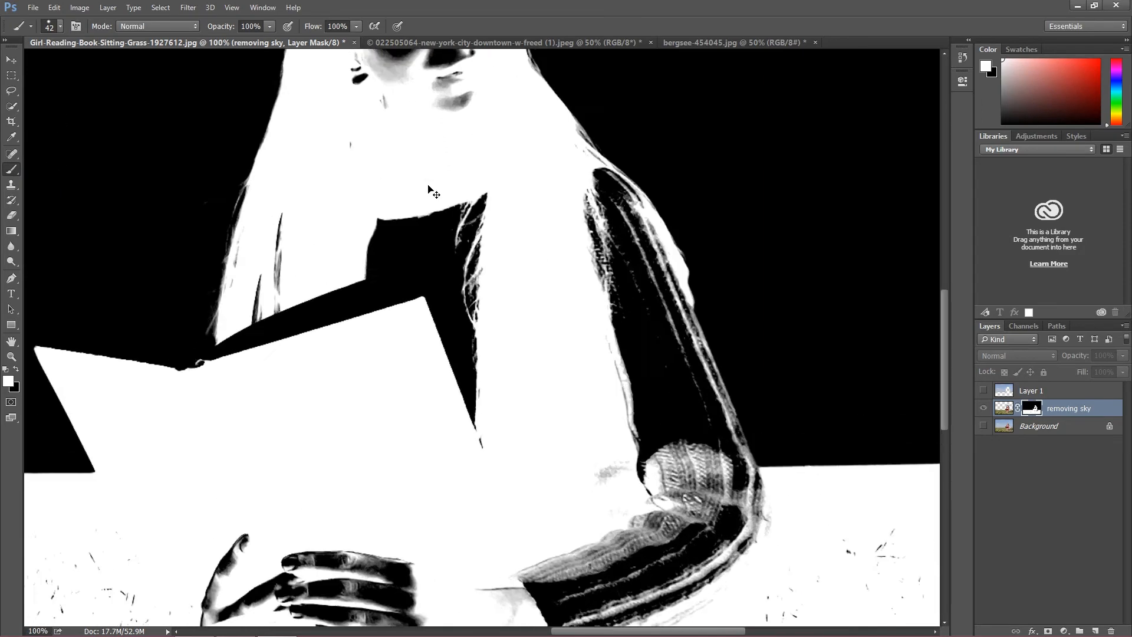
pyautogui.scroll(1, 389, 204)
pyautogui.scroll(5, 376, 211)
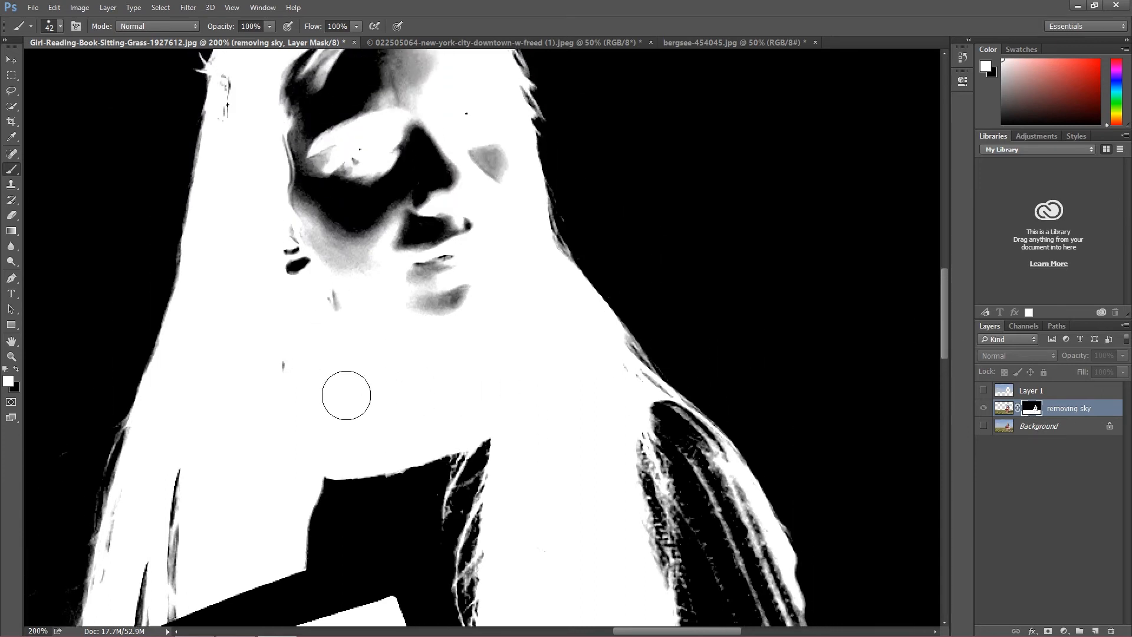
pyautogui.click(295, 278)
pyautogui.moveTo(295, 278)
pyautogui.mouseDown()
pyautogui.moveTo(286, 217)
pyautogui.moveTo(336, 314)
pyautogui.mouseUp()
pyautogui.click(61, 27)
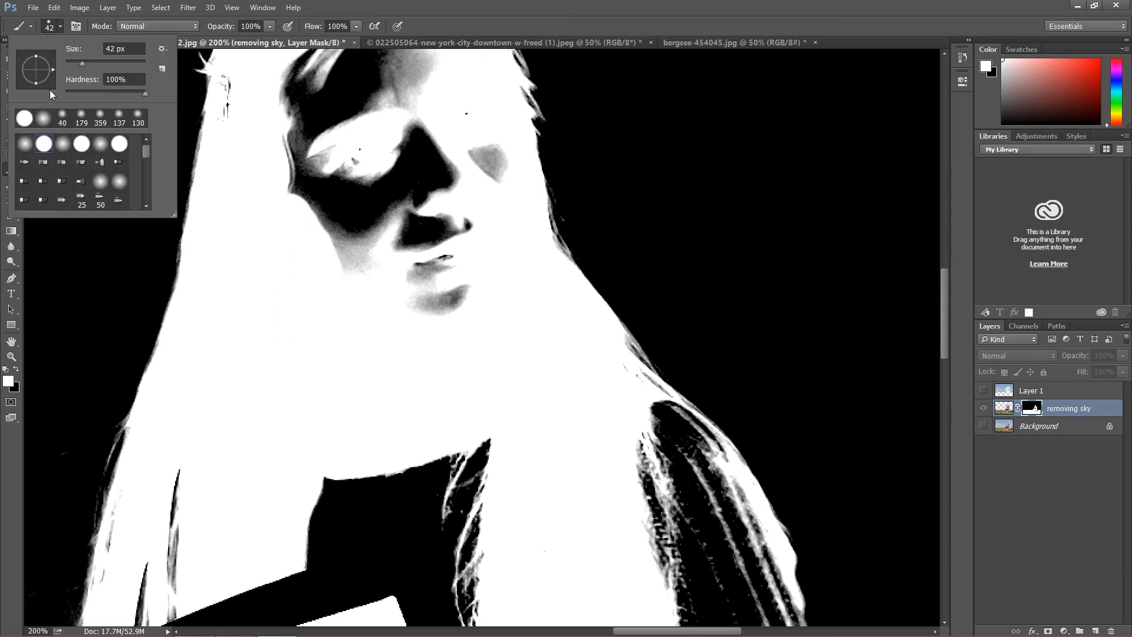
pyautogui.click(60, 31)
pyautogui.scroll(1, 235, 166)
pyautogui.moveTo(242, 185)
pyautogui.mouseDown()
pyautogui.moveTo(242, 126)
pyautogui.moveTo(261, 73)
pyautogui.moveTo(304, 156)
pyautogui.moveTo(302, 263)
pyautogui.moveTo(360, 366)
pyautogui.moveTo(367, 311)
pyautogui.moveTo(393, 363)
pyautogui.moveTo(409, 318)
pyautogui.moveTo(466, 300)
pyautogui.moveTo(466, 339)
pyautogui.moveTo(475, 235)
pyautogui.moveTo(498, 204)
pyautogui.moveTo(477, 206)
pyautogui.moveTo(465, 141)
pyautogui.moveTo(458, 313)
pyautogui.moveTo(446, 334)
pyautogui.moveTo(441, 181)
pyautogui.moveTo(404, 299)
pyautogui.moveTo(403, 163)
pyautogui.moveTo(365, 241)
pyautogui.moveTo(404, 204)
pyautogui.moveTo(405, 224)
pyautogui.moveTo(428, 243)
pyautogui.moveTo(428, 182)
pyautogui.moveTo(412, 152)
pyautogui.moveTo(343, 148)
pyautogui.moveTo(291, 172)
pyautogui.moveTo(293, 241)
pyautogui.moveTo(319, 293)
pyautogui.moveTo(324, 166)
pyautogui.moveTo(371, 256)
pyautogui.moveTo(376, 157)
pyautogui.moveTo(360, 175)
pyautogui.moveTo(397, 172)
pyautogui.mouseUp()
pyautogui.scroll(2, 412, 236)
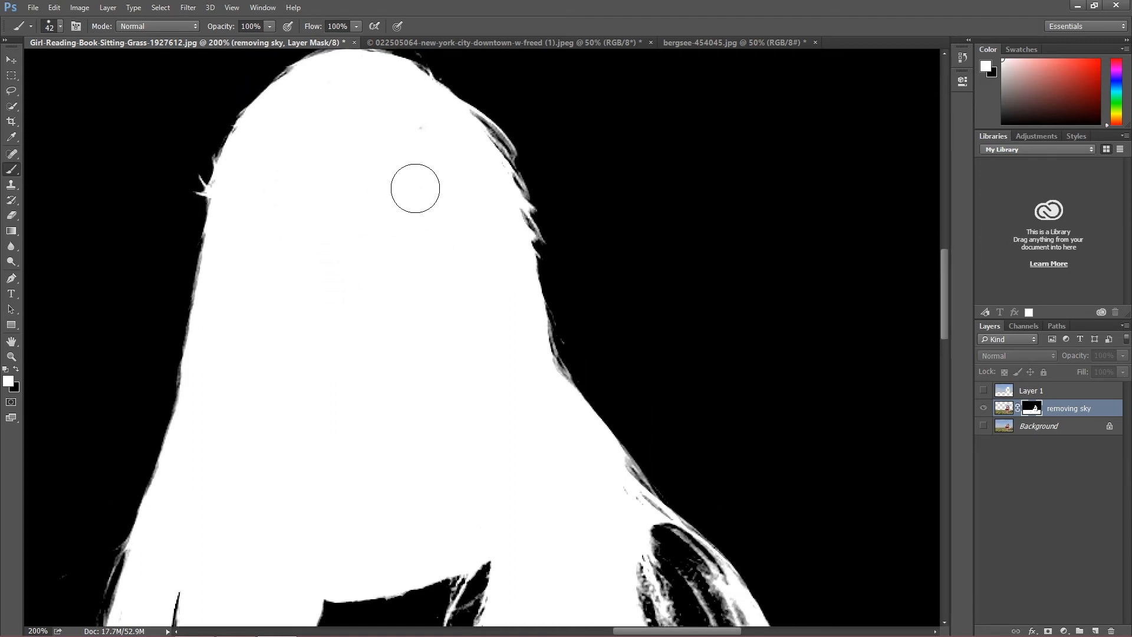
# Step: Paint white over the black area between the scarf, the hair and the book's inner pages on the mask
pyautogui.scroll(-3, 354, 324)
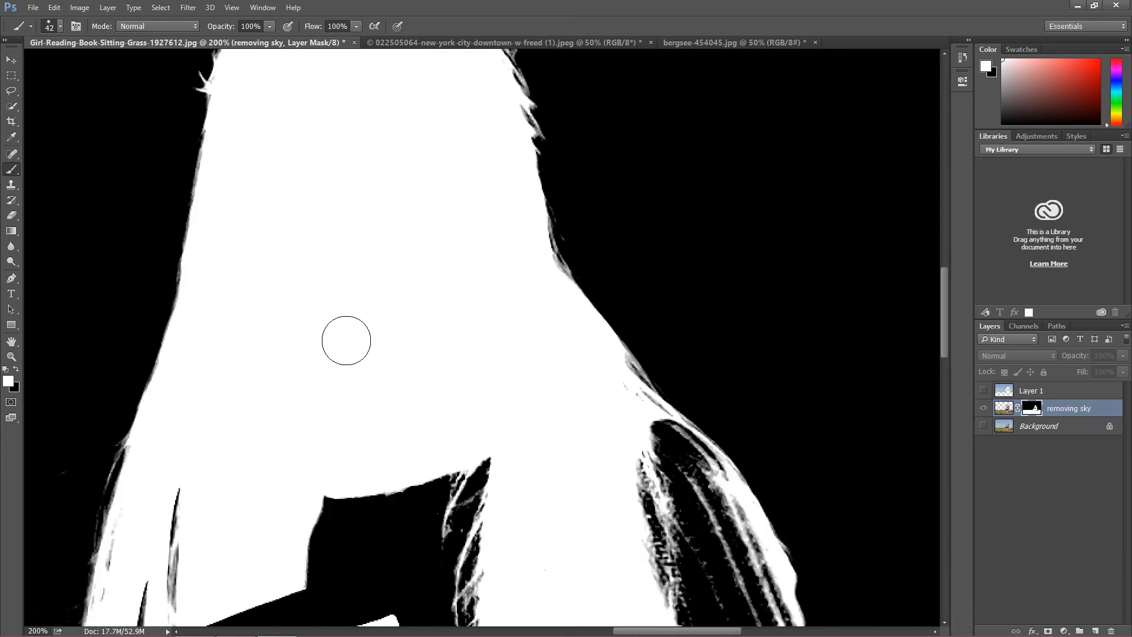
pyautogui.scroll(-6, 348, 340)
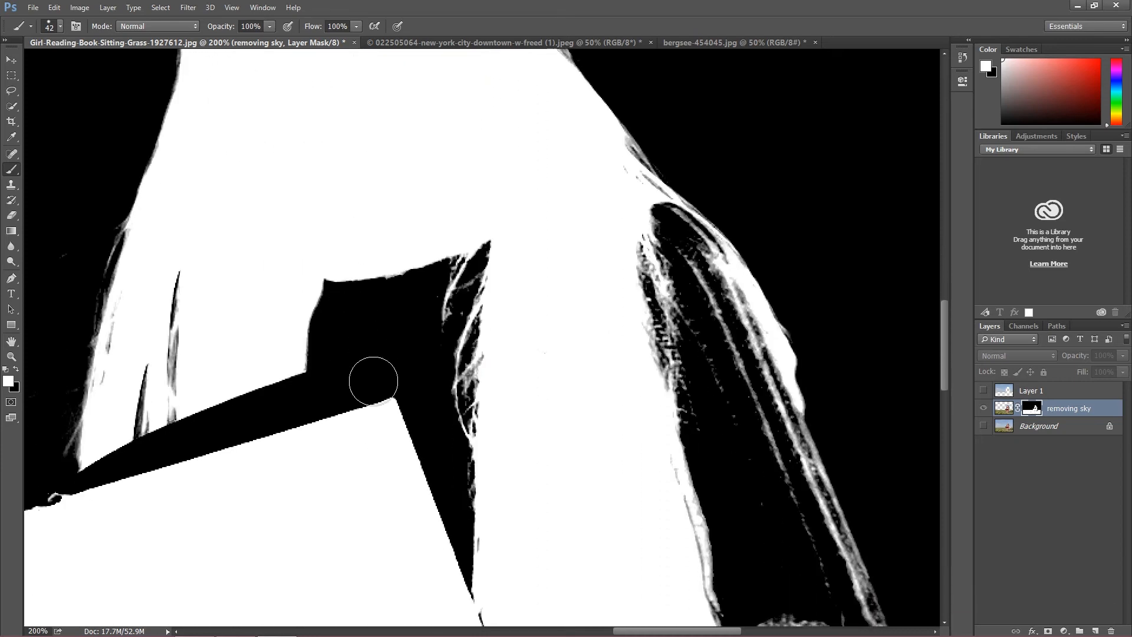
pyautogui.moveTo(329, 267)
pyautogui.mouseDown()
pyautogui.moveTo(308, 353)
pyautogui.moveTo(324, 457)
pyautogui.moveTo(366, 248)
pyautogui.moveTo(385, 391)
pyautogui.moveTo(421, 238)
pyautogui.moveTo(416, 410)
pyautogui.moveTo(489, 599)
pyautogui.moveTo(459, 177)
pyautogui.moveTo(440, 403)
pyautogui.mouseUp()
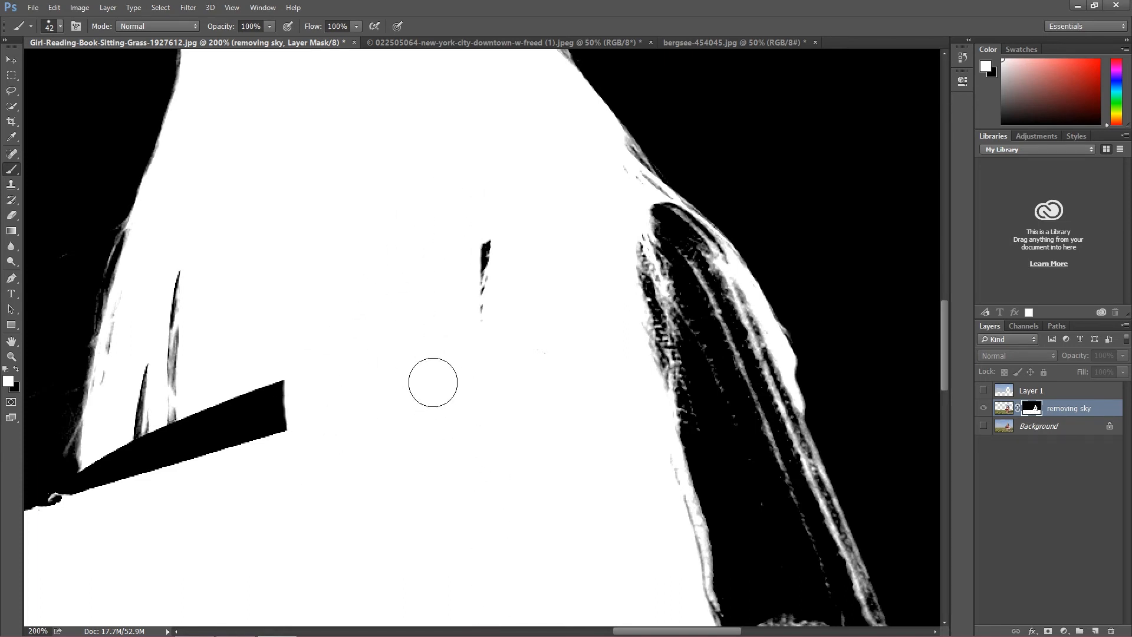
pyautogui.moveTo(480, 265); pyautogui.dragTo(480, 342)
# Step: Paint white on the mask over the dark strip along the book's upper edge, out to the cover's far corner
pyautogui.scroll(-2, 478, 343)
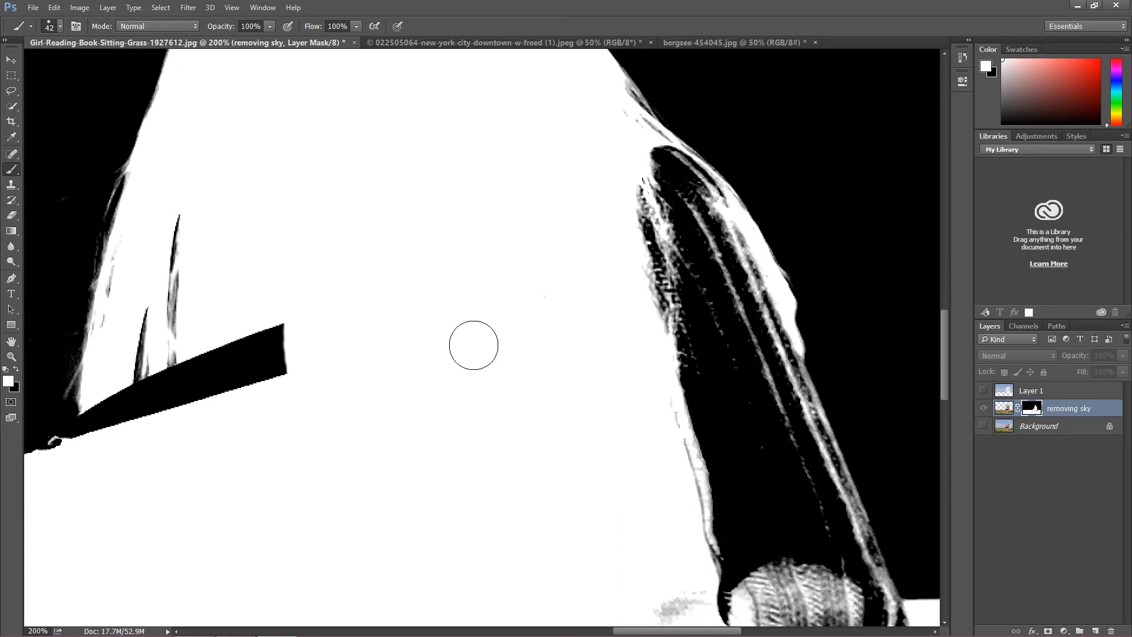
pyautogui.scroll(-4, 474, 345)
pyautogui.scroll(3, 401, 366)
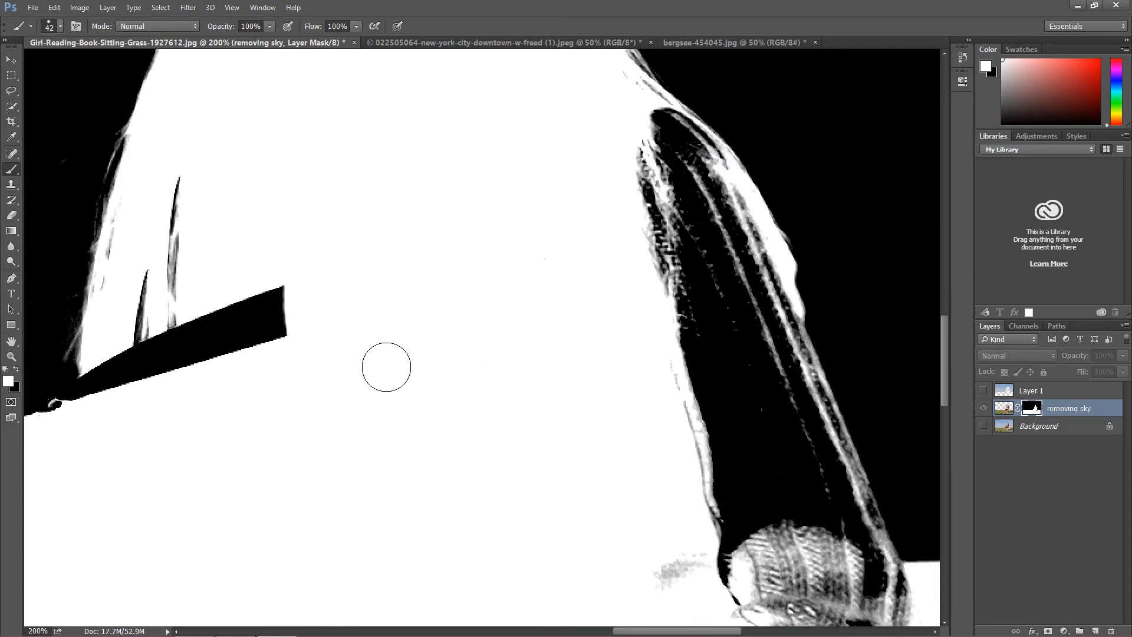
pyautogui.scroll(3, 387, 366)
pyautogui.scroll(-2, 386, 377)
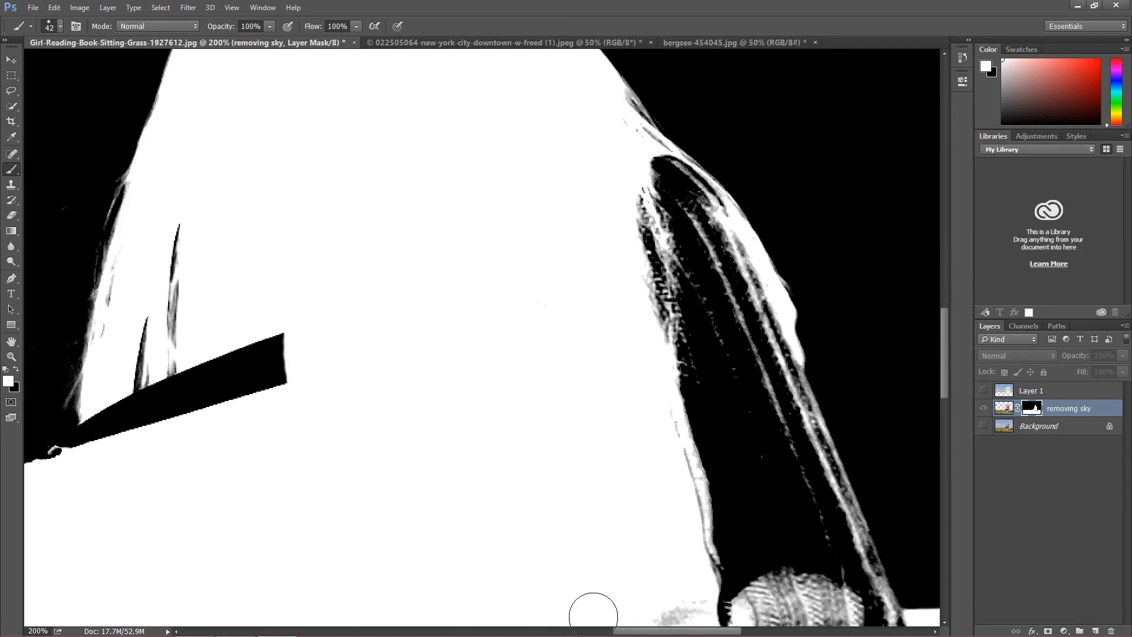
pyautogui.moveTo(633, 633); pyautogui.dragTo(595, 633)
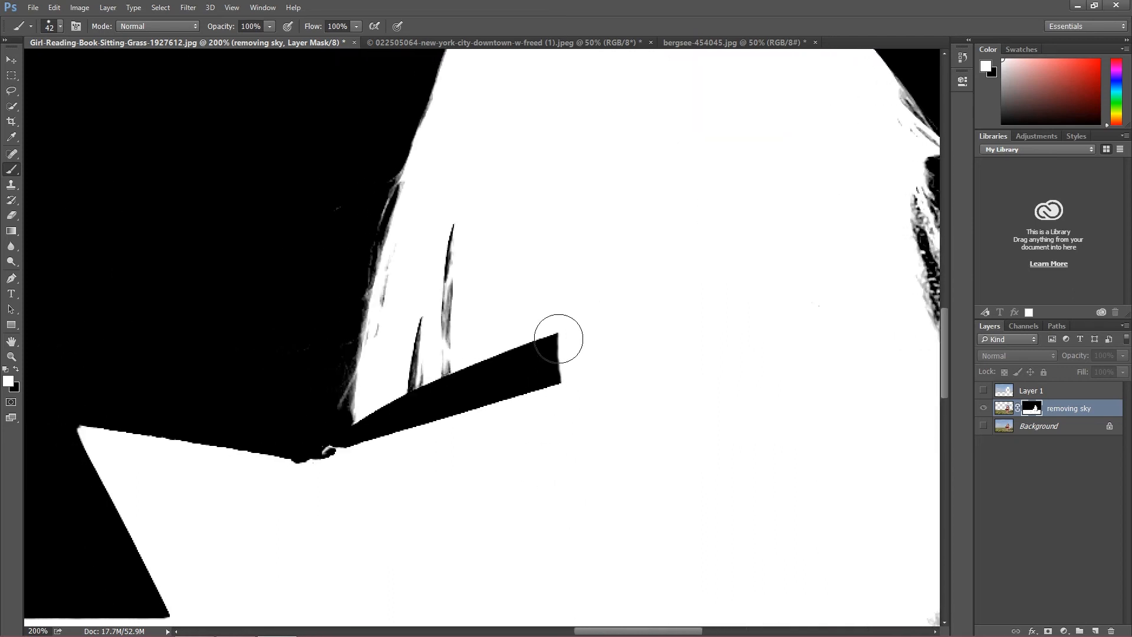
pyautogui.moveTo(564, 345)
pyautogui.mouseDown()
pyautogui.moveTo(538, 346)
pyautogui.moveTo(478, 384)
pyautogui.moveTo(518, 387)
pyautogui.moveTo(453, 397)
pyautogui.moveTo(359, 448)
pyautogui.moveTo(387, 424)
pyautogui.moveTo(457, 389)
pyautogui.moveTo(365, 461)
pyautogui.moveTo(89, 412)
pyautogui.moveTo(275, 412)
pyautogui.moveTo(338, 440)
pyautogui.moveTo(68, 417)
pyautogui.moveTo(96, 399)
pyautogui.mouseUp()
pyautogui.scroll(-2, 590, 477)
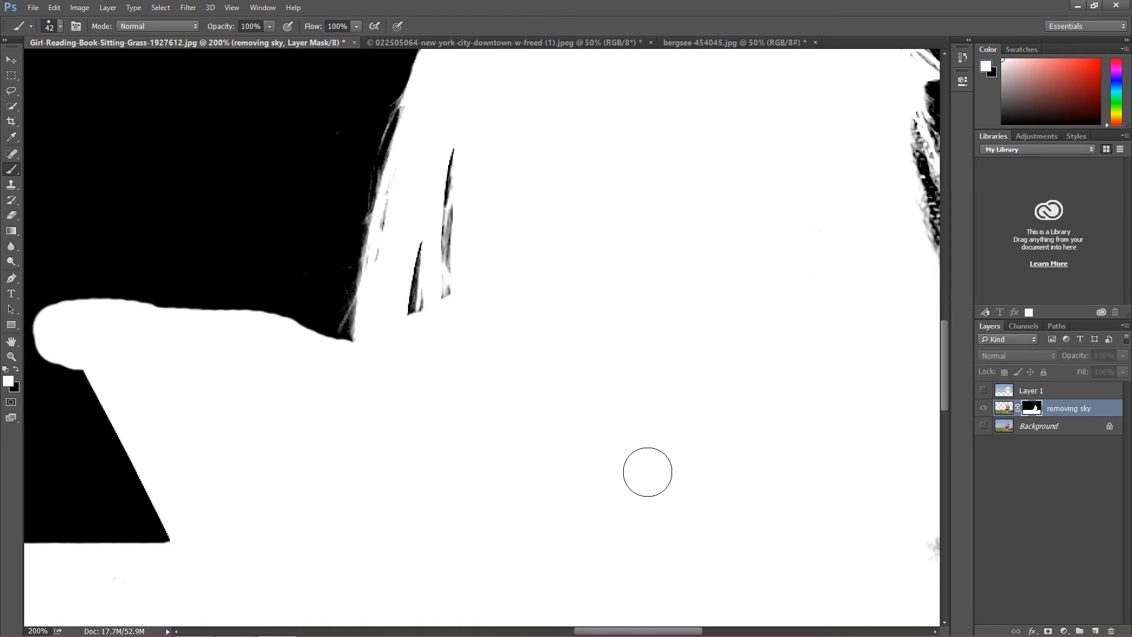
pyautogui.hotkey('ctrl', '-')
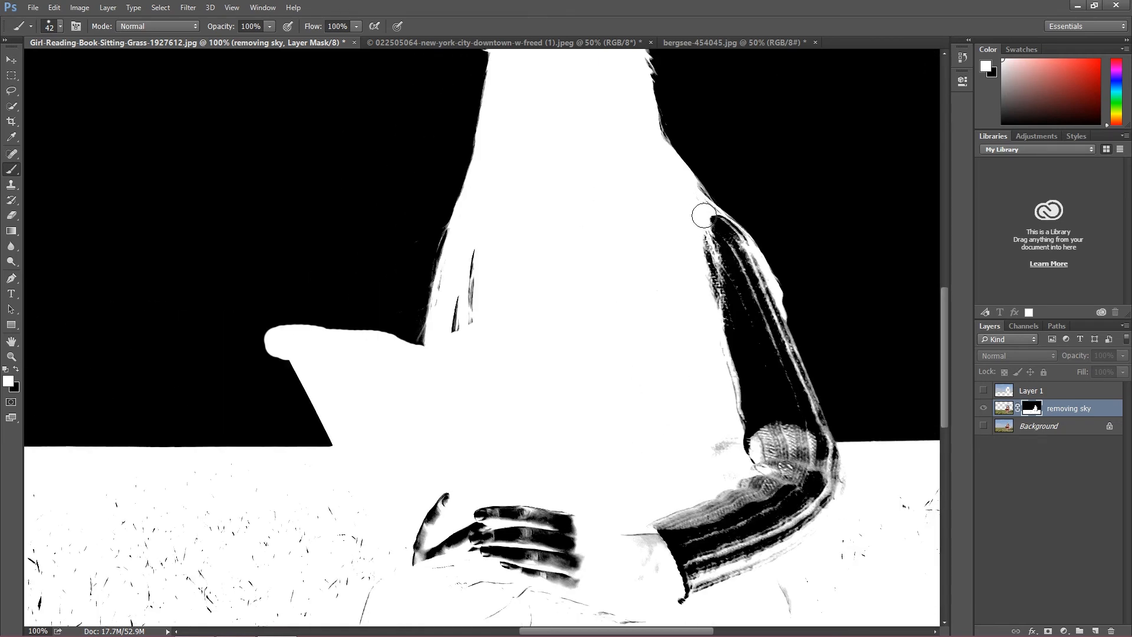
pyautogui.moveTo(704, 215); pyautogui.dragTo(731, 232)
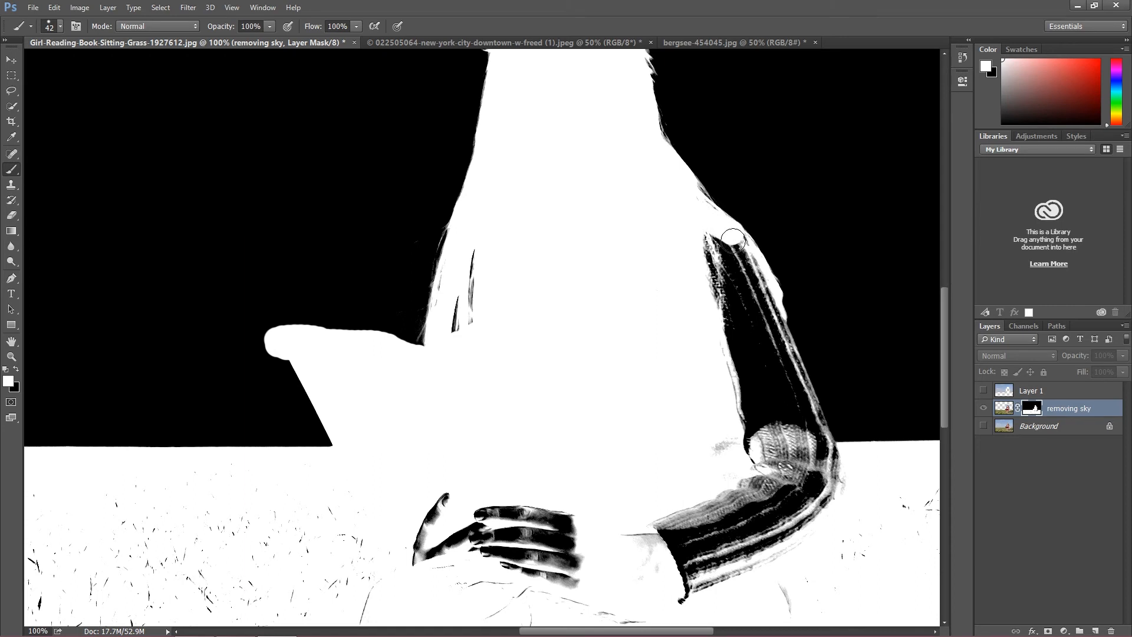
pyautogui.click(55, 8)
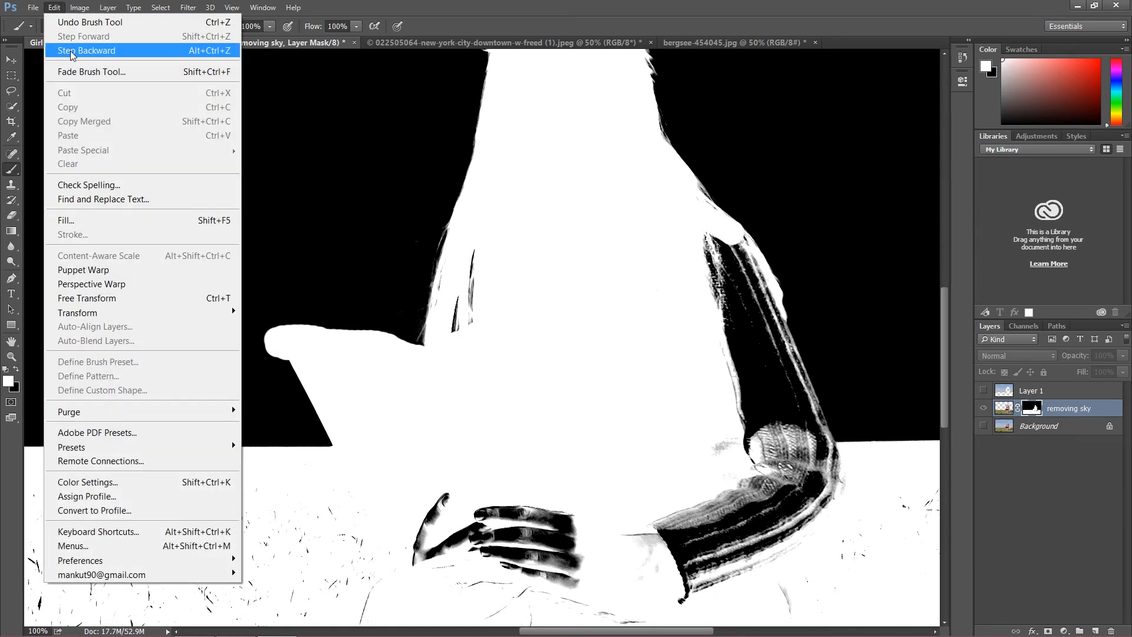
pyautogui.click(71, 51)
# Step: Paint white over the dark upper sleeve from shoulder to elbow, including its outer edge, and undo the last stroke
pyautogui.moveTo(707, 217); pyautogui.dragTo(736, 246)
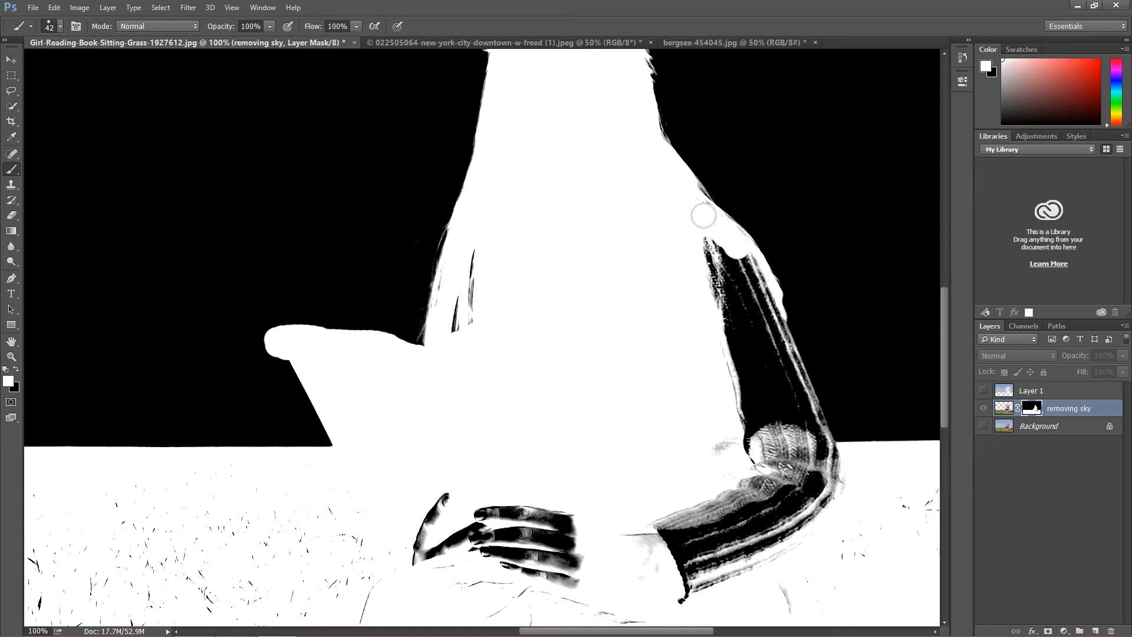
pyautogui.moveTo(694, 210)
pyautogui.mouseDown()
pyautogui.moveTo(745, 267)
pyautogui.moveTo(769, 372)
pyautogui.mouseUp()
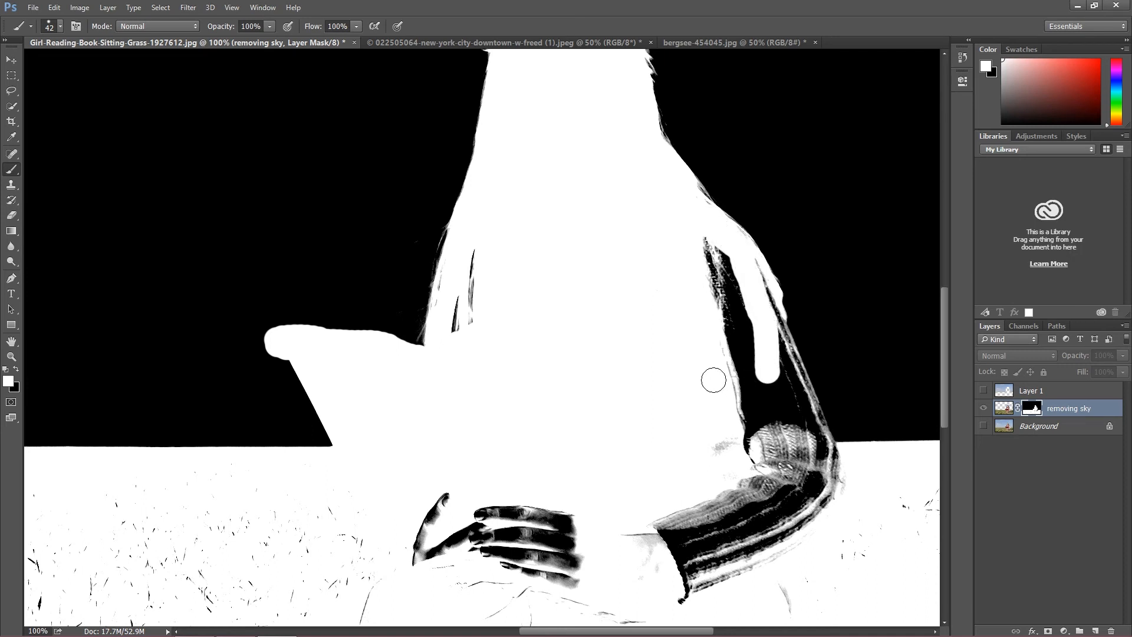
pyautogui.moveTo(832, 460); pyautogui.dragTo(792, 339)
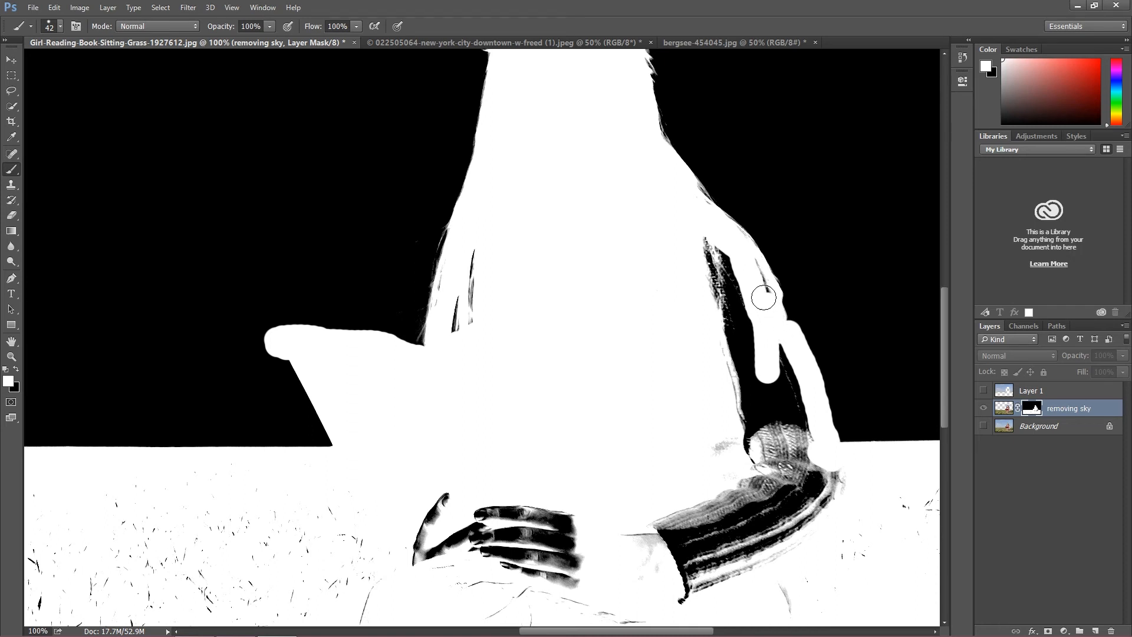
pyautogui.moveTo(704, 245)
pyautogui.mouseDown()
pyautogui.moveTo(730, 362)
pyautogui.moveTo(735, 304)
pyautogui.moveTo(723, 260)
pyautogui.moveTo(748, 322)
pyautogui.moveTo(767, 466)
pyautogui.moveTo(751, 468)
pyautogui.moveTo(730, 395)
pyautogui.moveTo(718, 443)
pyautogui.mouseUp()
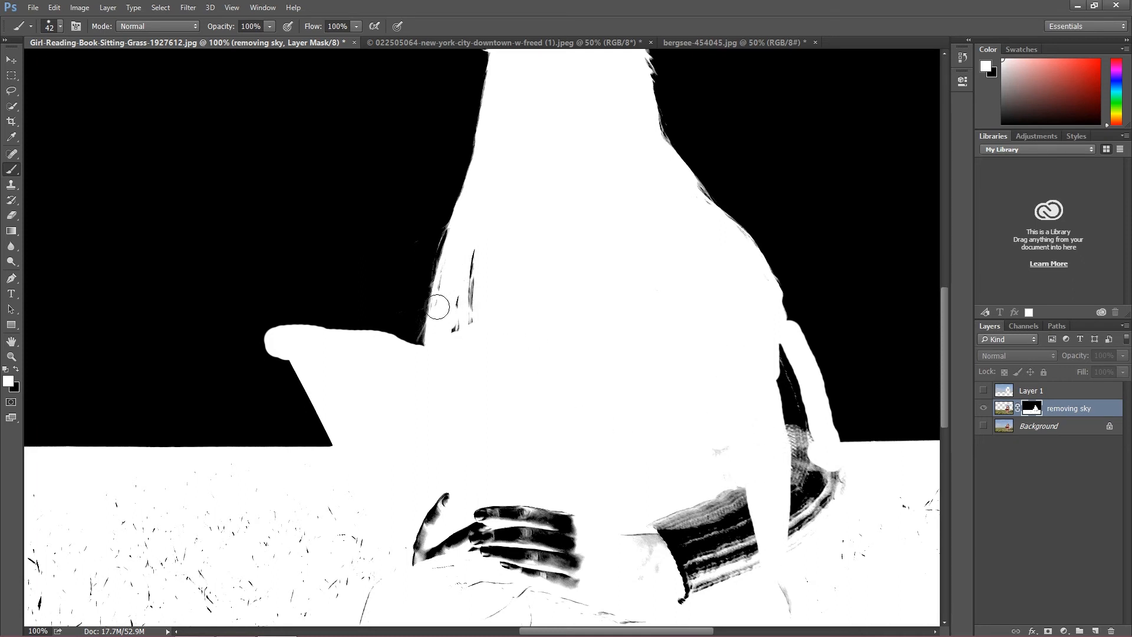
pyautogui.click(54, 10)
pyautogui.click(62, 51)
# Step: Paint white over the remaining dark parts of the elbow, forearm, cuff and the girl's hands on the mask
pyautogui.moveTo(781, 345)
pyautogui.mouseDown()
pyautogui.moveTo(805, 536)
pyautogui.moveTo(803, 404)
pyautogui.moveTo(834, 475)
pyautogui.mouseUp()
pyautogui.moveTo(783, 541)
pyautogui.mouseDown()
pyautogui.moveTo(749, 569)
pyautogui.moveTo(797, 548)
pyautogui.moveTo(630, 607)
pyautogui.moveTo(695, 603)
pyautogui.moveTo(765, 546)
pyautogui.moveTo(678, 569)
pyautogui.moveTo(759, 530)
pyautogui.moveTo(735, 549)
pyautogui.moveTo(734, 501)
pyautogui.moveTo(660, 541)
pyautogui.moveTo(705, 506)
pyautogui.moveTo(660, 533)
pyautogui.mouseUp()
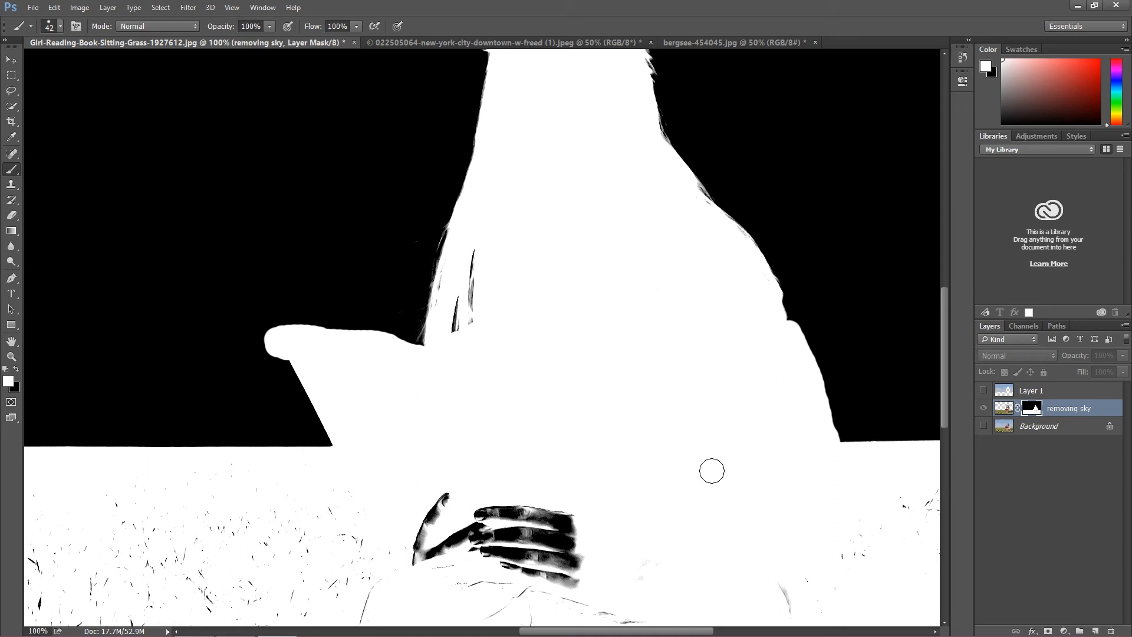
pyautogui.moveTo(564, 516)
pyautogui.mouseDown()
pyautogui.moveTo(420, 507)
pyautogui.moveTo(449, 493)
pyautogui.moveTo(406, 549)
pyautogui.moveTo(462, 526)
pyautogui.moveTo(493, 540)
pyautogui.moveTo(472, 549)
pyautogui.moveTo(483, 531)
pyautogui.moveTo(595, 530)
pyautogui.moveTo(488, 534)
pyautogui.moveTo(626, 547)
pyautogui.moveTo(468, 542)
pyautogui.moveTo(542, 547)
pyautogui.moveTo(434, 557)
pyautogui.moveTo(592, 581)
pyautogui.moveTo(495, 585)
pyautogui.mouseUp()
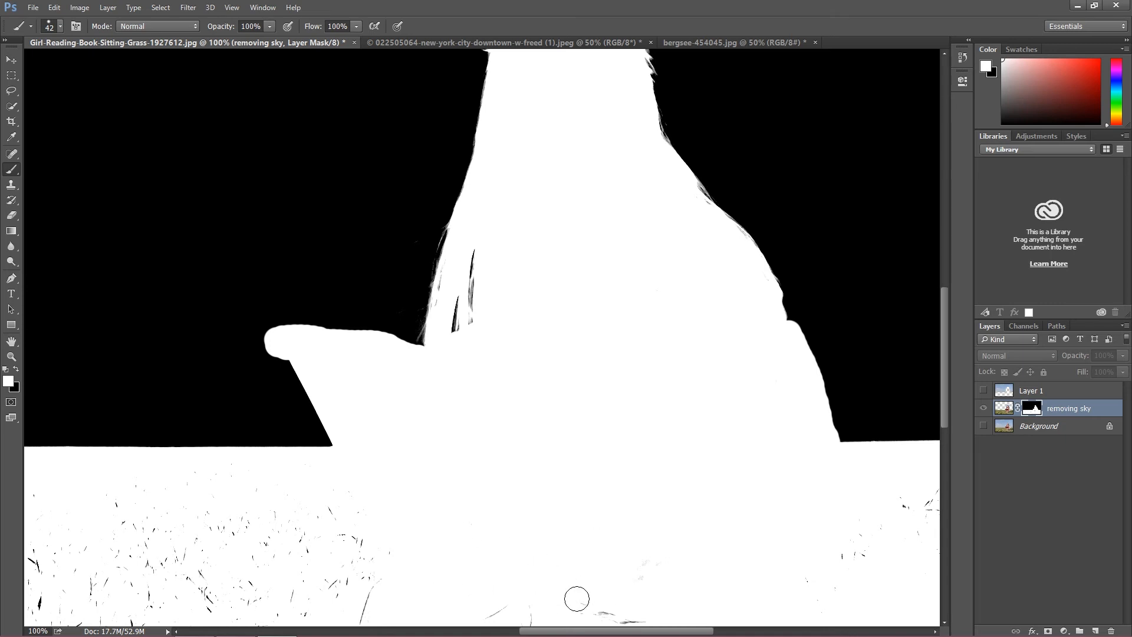
# Step: Enlarge the brush to 493 px for covering the specks in the mask's grass area
pyautogui.scroll(-5, 488, 583)
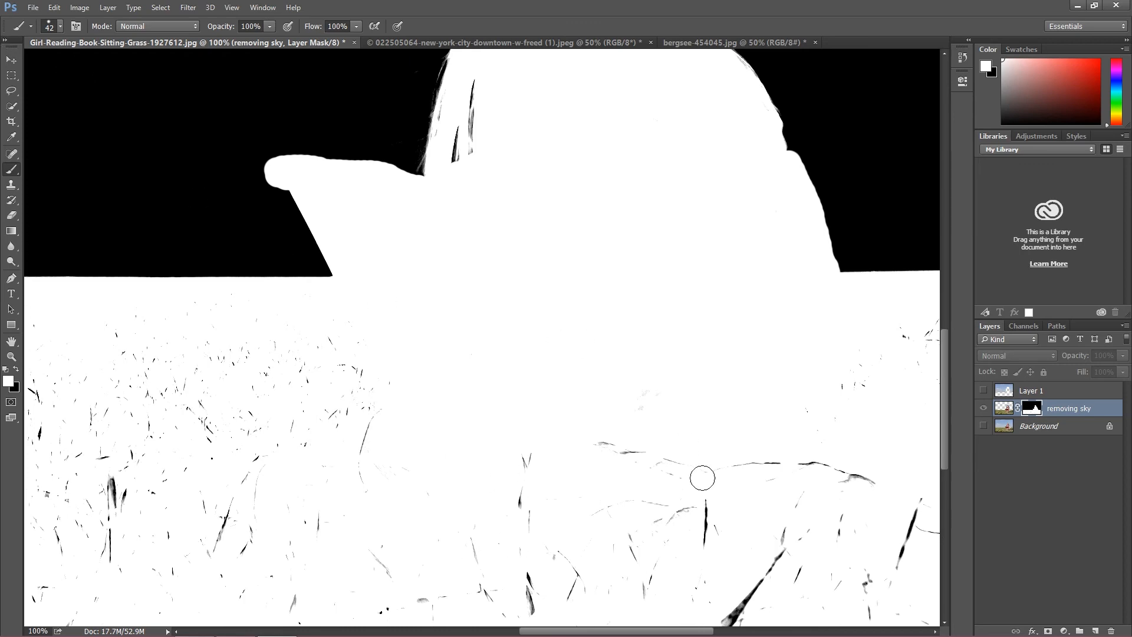
pyautogui.hotkey('ctrl', '-')
pyautogui.hotkey('ctrl', '-')
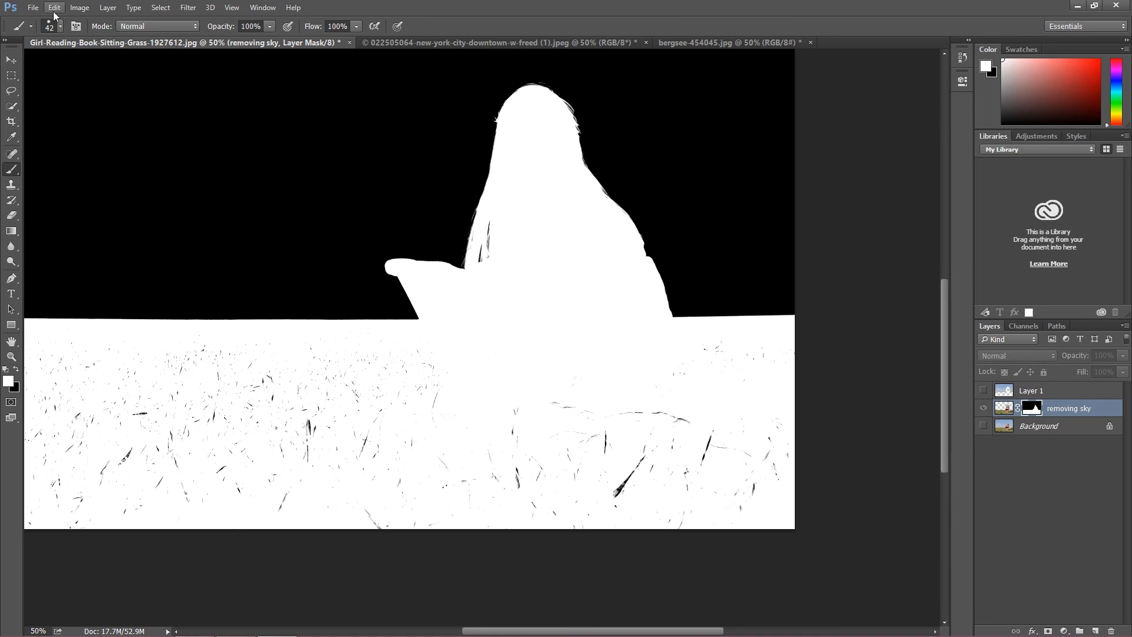
pyautogui.hotkey('ctrl', '-')
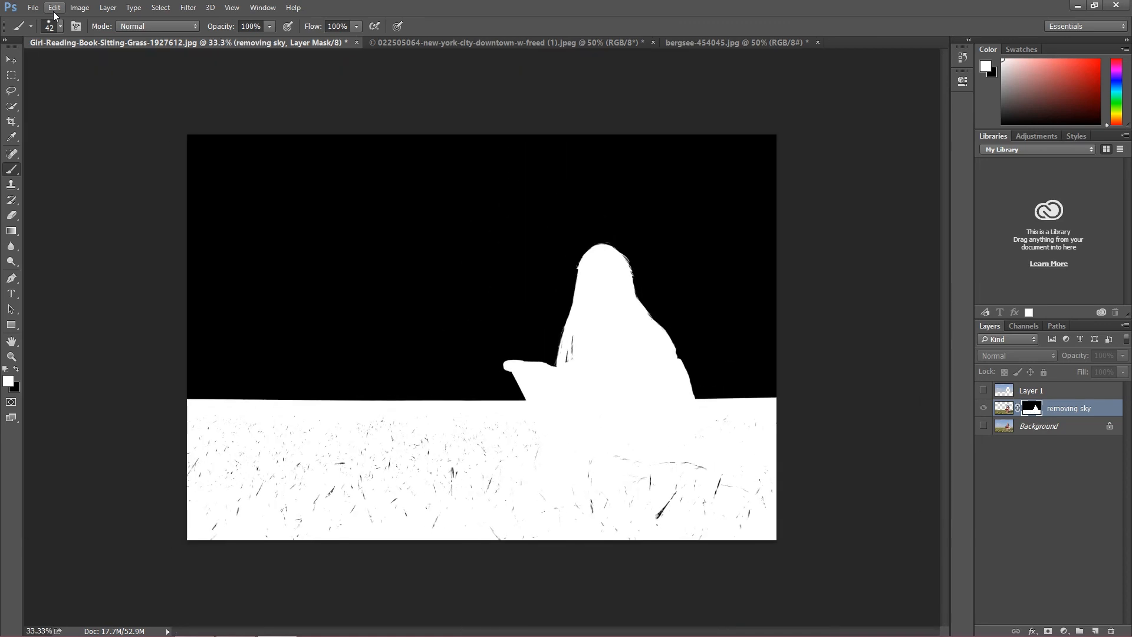
pyautogui.hotkey('ctrl', '+')
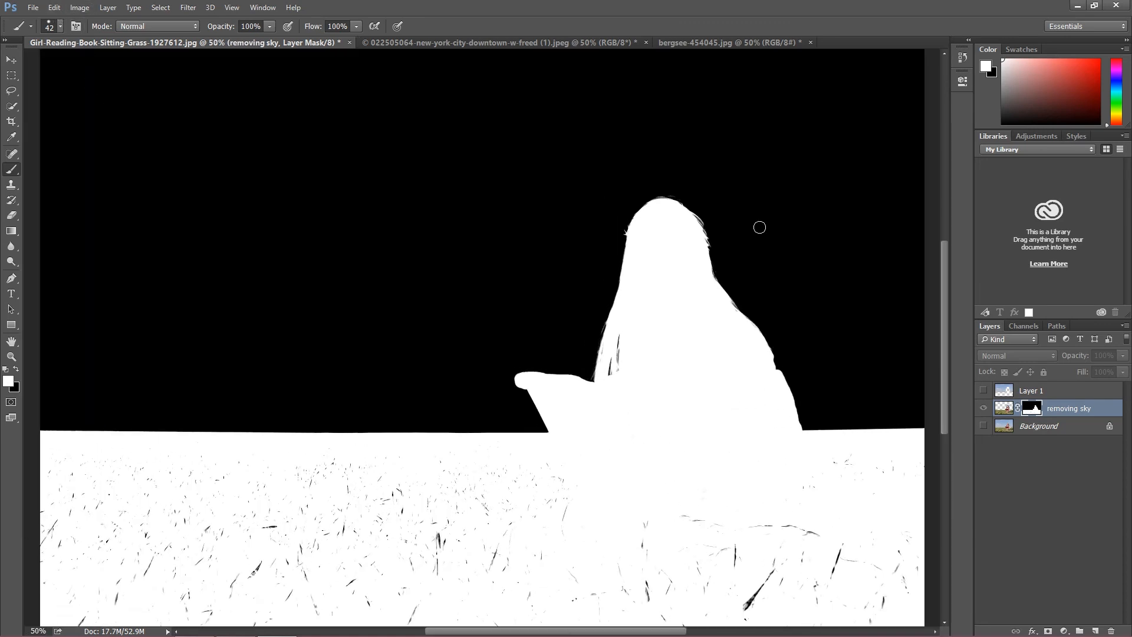
pyautogui.moveTo(944, 303); pyautogui.dragTo(947, 335)
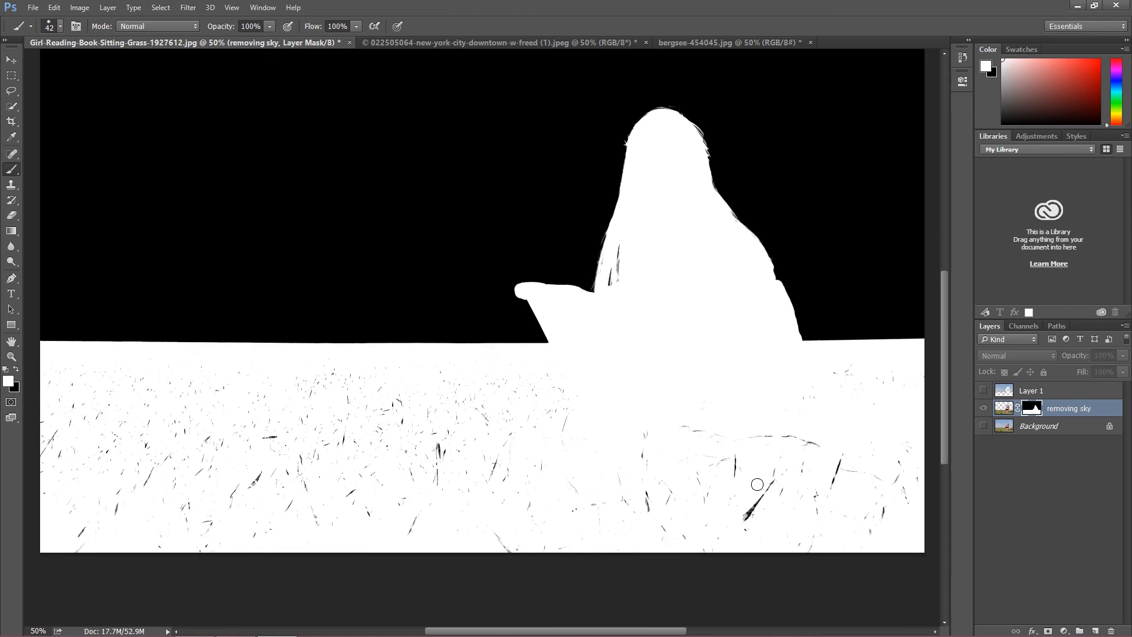
pyautogui.click(60, 27)
pyautogui.moveTo(134, 68); pyautogui.dragTo(137, 69)
pyautogui.moveTo(899, 500)
pyautogui.mouseDown()
pyautogui.moveTo(752, 520)
pyautogui.moveTo(107, 524)
pyautogui.moveTo(70, 506)
pyautogui.moveTo(63, 432)
pyautogui.moveTo(414, 447)
pyautogui.moveTo(908, 410)
pyautogui.moveTo(898, 480)
pyautogui.mouseUp()
pyautogui.click(53, 7)
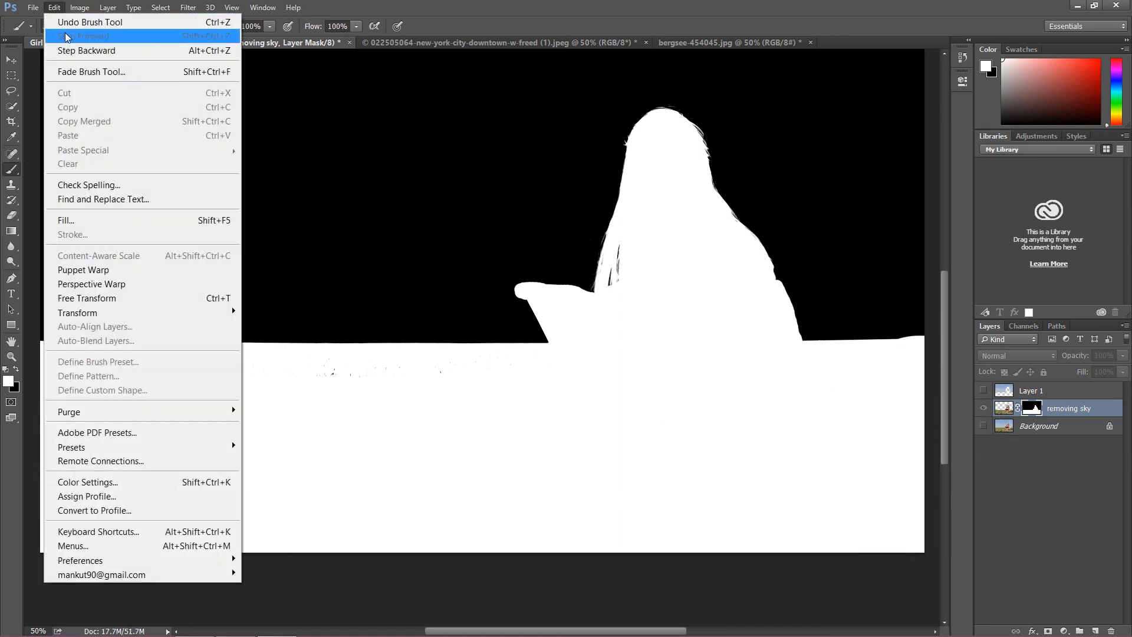
pyautogui.click(88, 48)
# Step: Paint the entire speckled grass area white up to the horizon, and return the canvas from the mask to the masked photo
pyautogui.moveTo(938, 473)
pyautogui.mouseDown()
pyautogui.moveTo(930, 500)
pyautogui.moveTo(823, 519)
pyautogui.moveTo(85, 526)
pyautogui.moveTo(29, 512)
pyautogui.moveTo(42, 489)
pyautogui.moveTo(130, 466)
pyautogui.moveTo(520, 465)
pyautogui.moveTo(830, 445)
pyautogui.moveTo(895, 423)
pyautogui.moveTo(710, 438)
pyautogui.moveTo(31, 420)
pyautogui.moveTo(53, 442)
pyautogui.moveTo(355, 495)
pyautogui.moveTo(630, 471)
pyautogui.moveTo(863, 475)
pyautogui.moveTo(834, 504)
pyautogui.mouseUp()
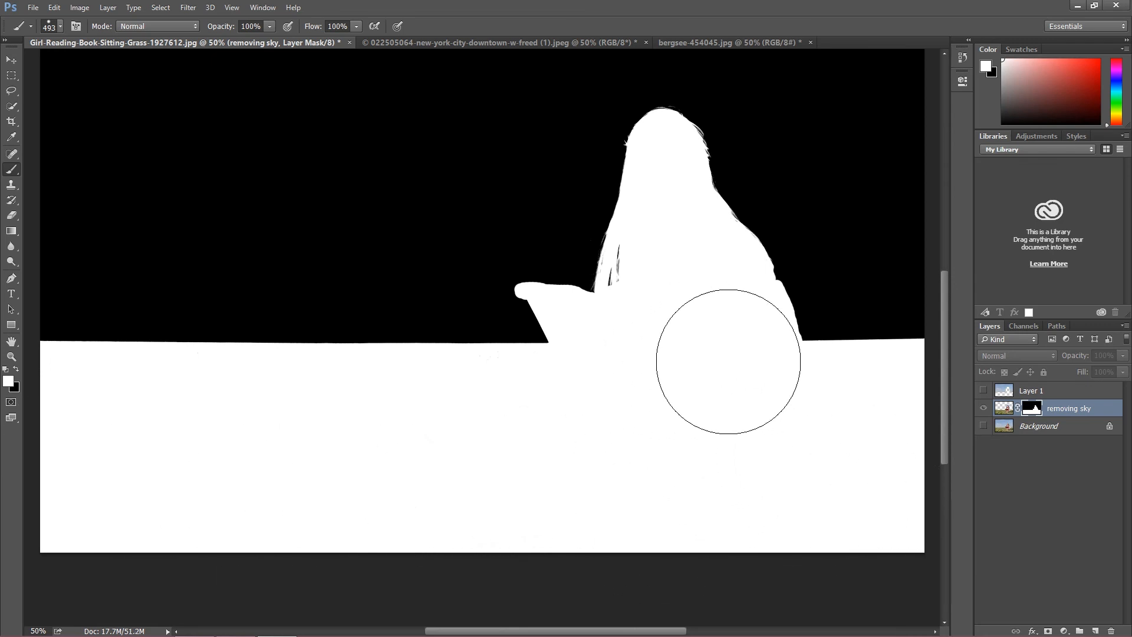
pyautogui.keyDown('alt'); pyautogui.click(1032, 408); pyautogui.keyUp('alt')
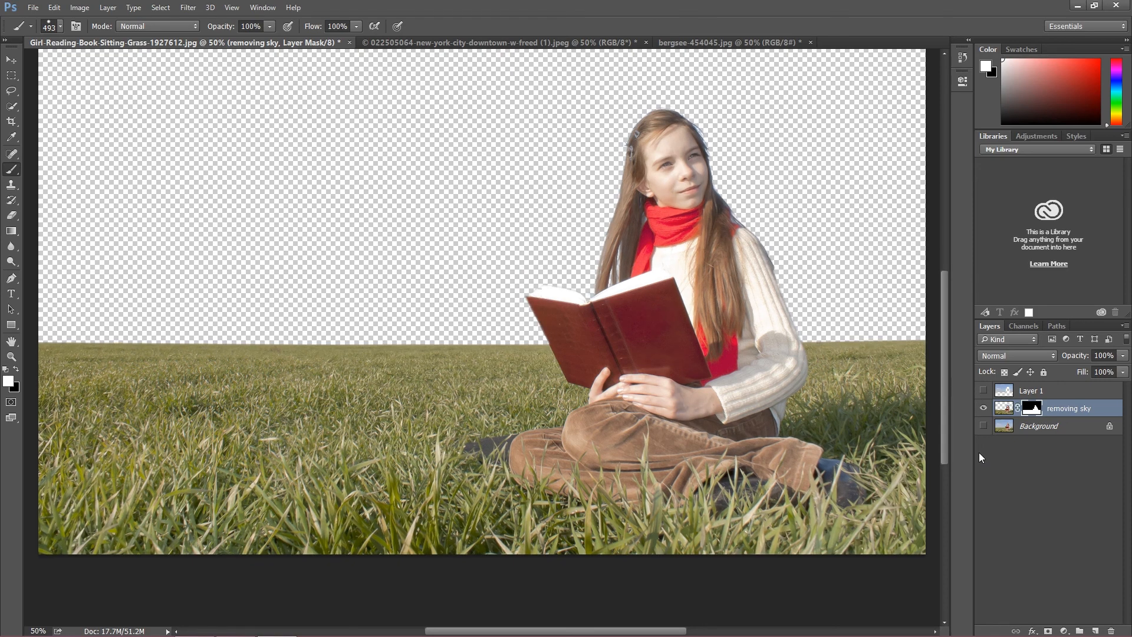
# Step: Examine the cutout along the horizon and the book's edges at 300% magnification, and switch to the Pen tool
pyautogui.hotkey('ctrl', '+')
pyautogui.hotkey('ctrl', '+')
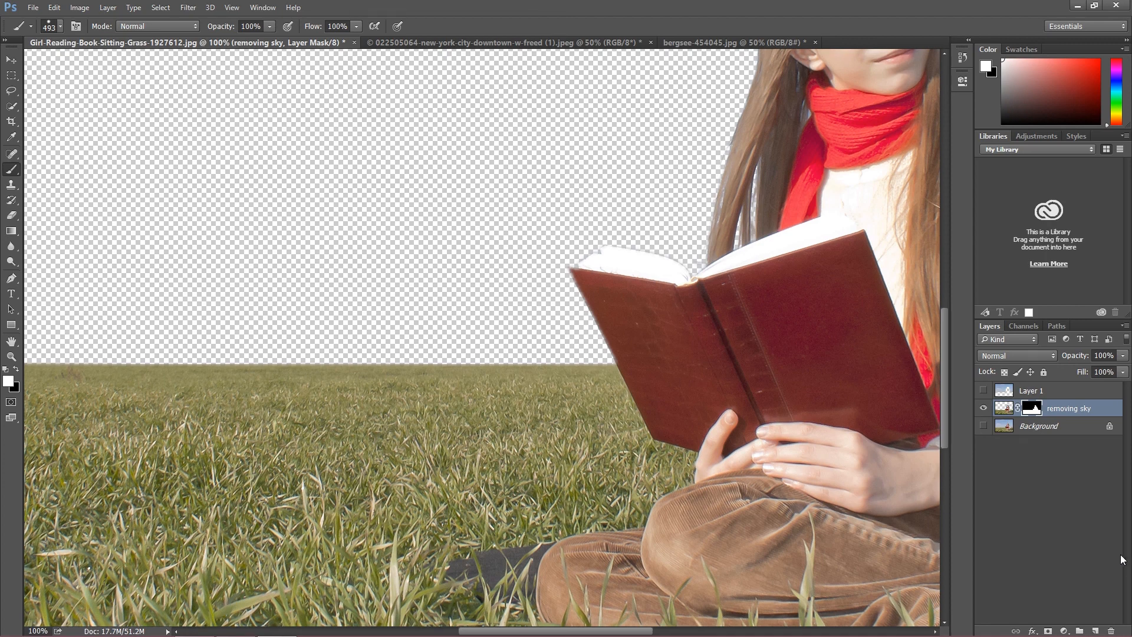
pyautogui.hotkey('ctrl', '+')
pyautogui.hotkey('ctrl', '+')
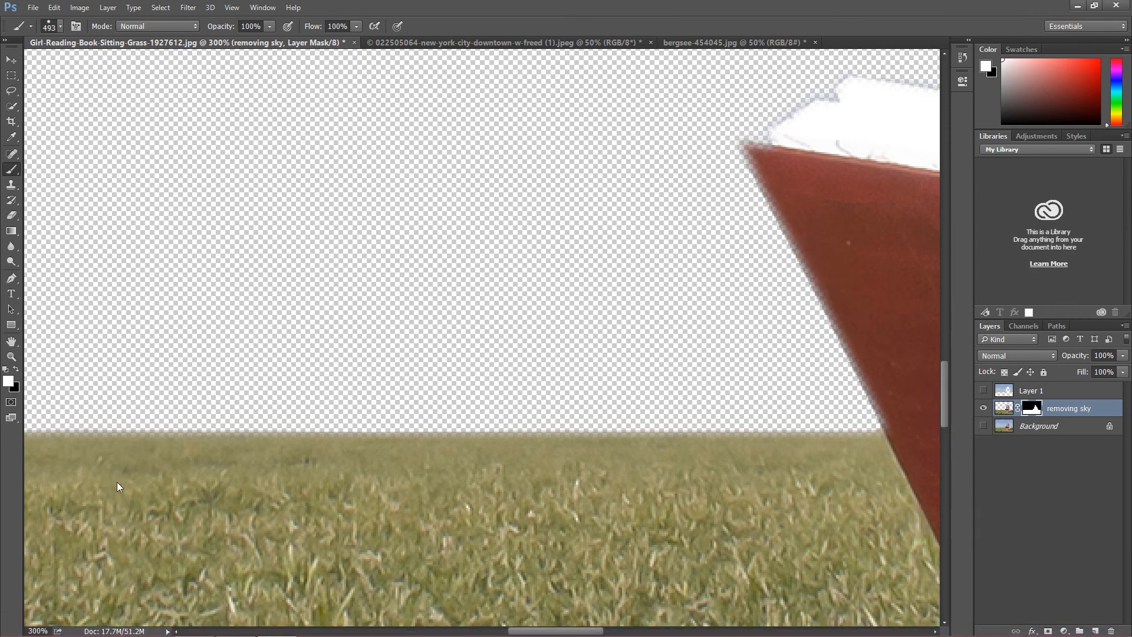
pyautogui.click(11, 60)
pyautogui.moveTo(538, 630); pyautogui.dragTo(593, 632)
pyautogui.scroll(4, 754, 478)
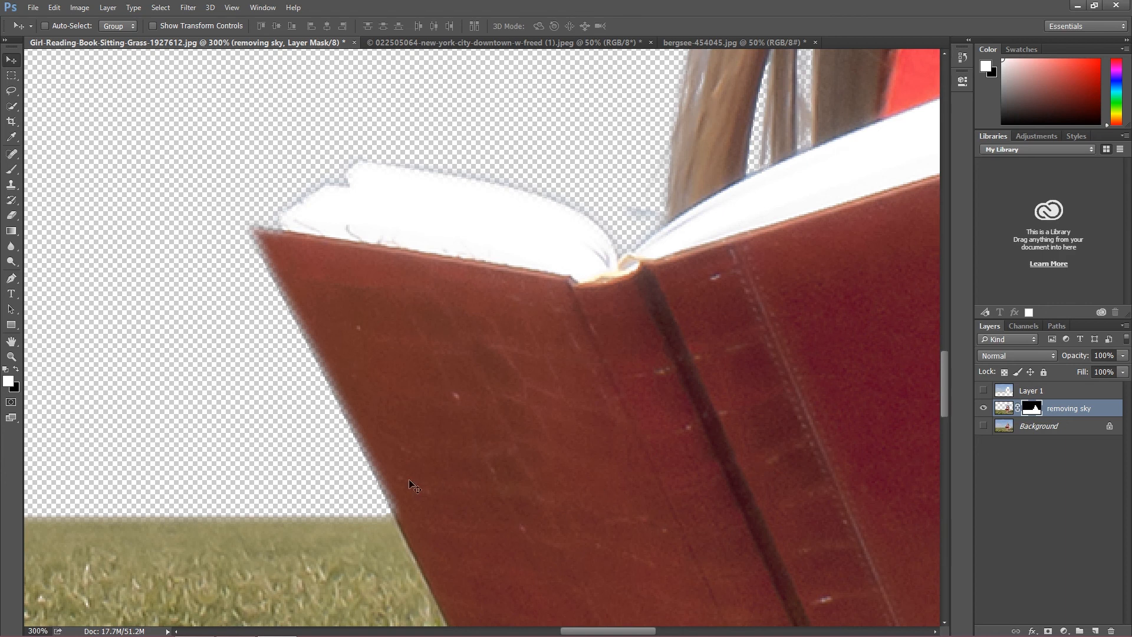
pyautogui.click(11, 278)
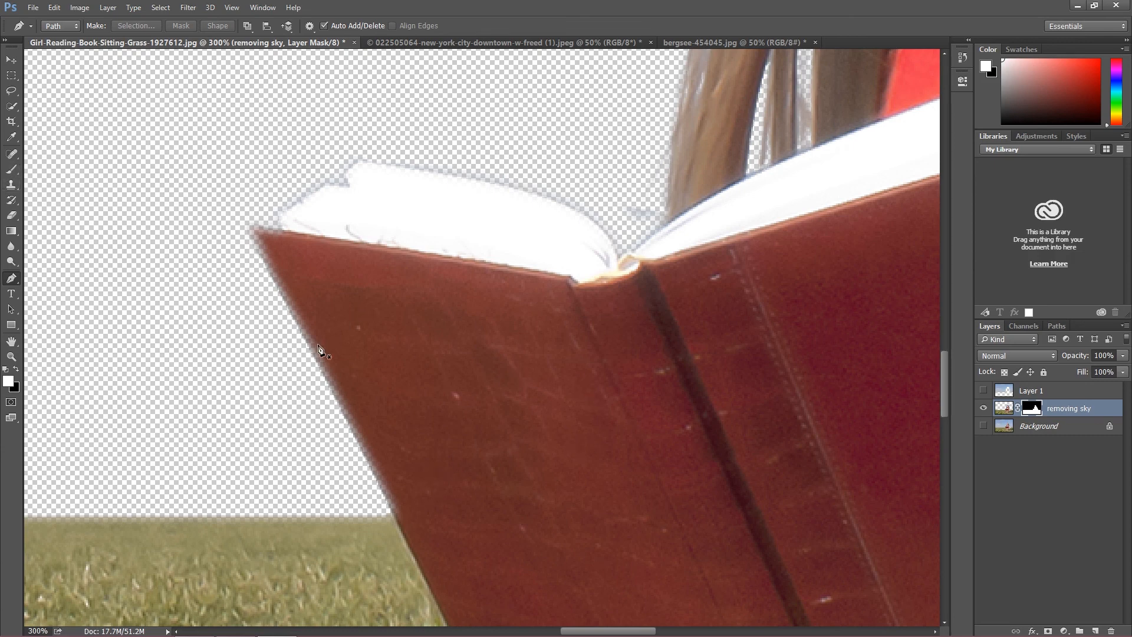
# Step: Examine the whole cutout, and inspect the edges of the girl's long hair and the top of her head at 300% magnification
pyautogui.hotkey('ctrl', '-')
pyautogui.hotkey('ctrl', '-')
pyautogui.hotkey('ctrl', '-')
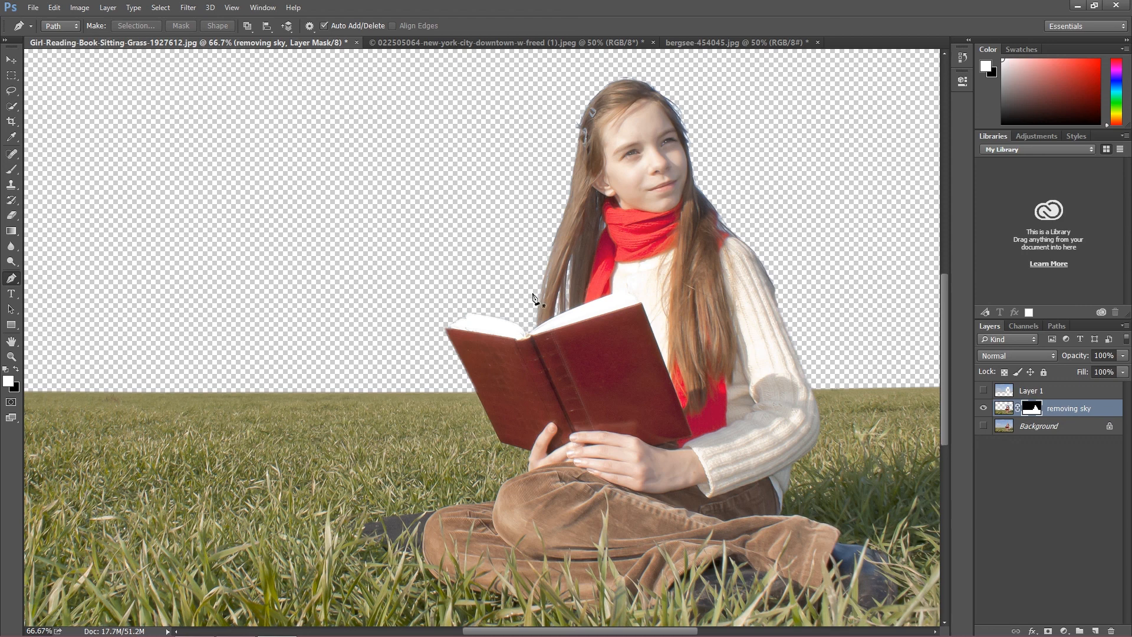
pyautogui.scroll(3, 843, 400)
pyautogui.scroll(2, 802, 454)
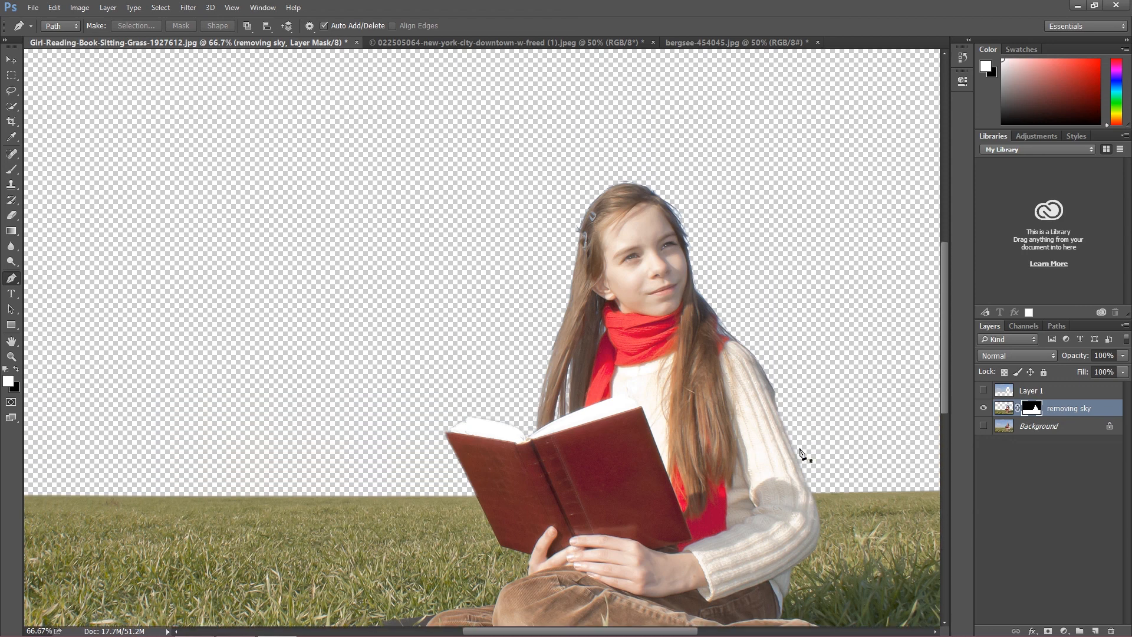
pyautogui.hotkey('ctrl', '+')
pyautogui.hotkey('ctrl', '+')
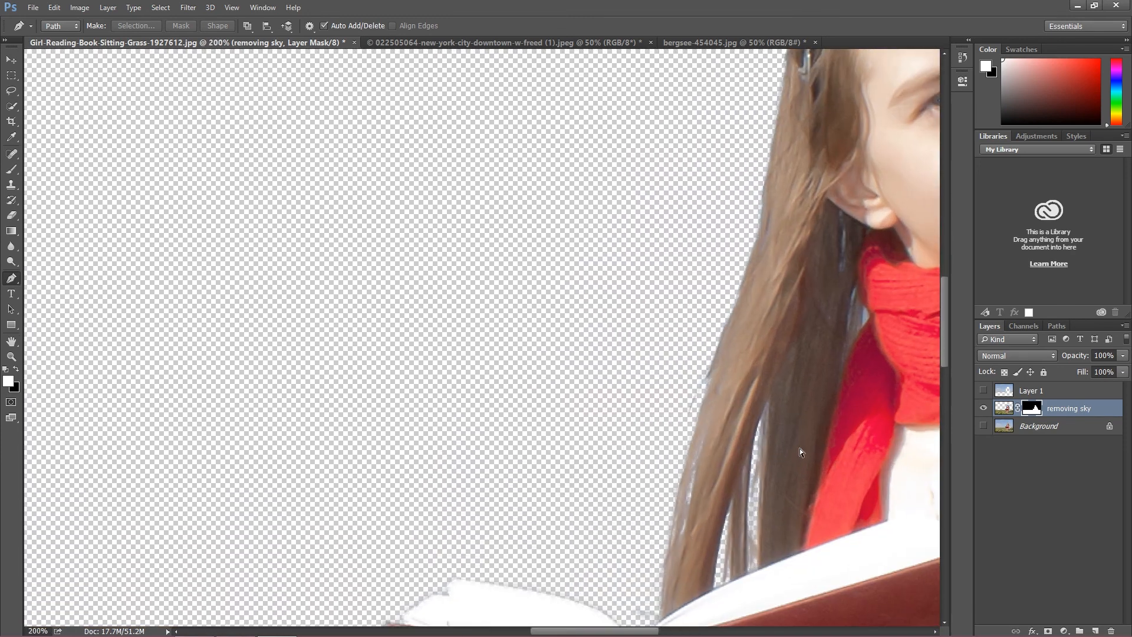
pyautogui.hotkey('ctrl', '+')
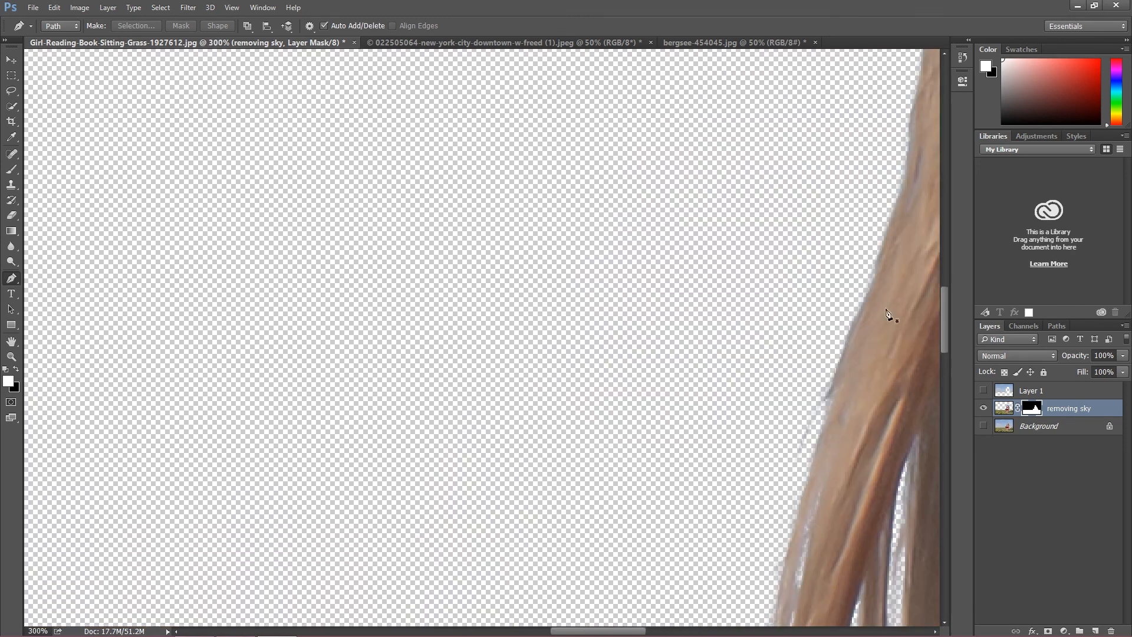
pyautogui.moveTo(589, 618)
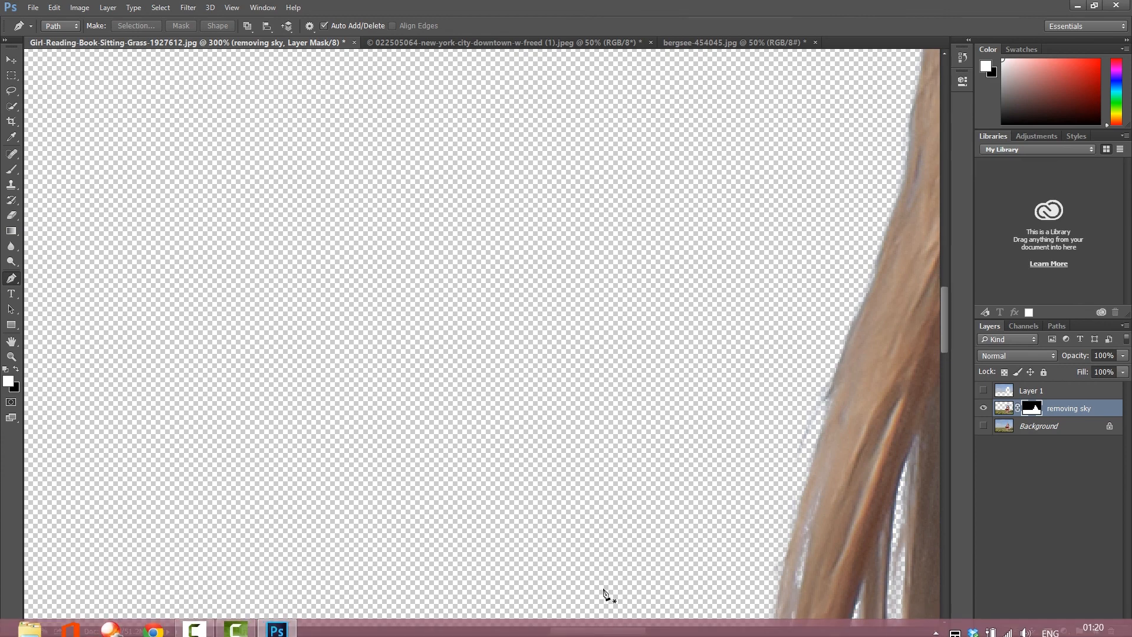
pyautogui.moveTo(605, 630); pyautogui.dragTo(666, 626)
pyautogui.scroll(2, 790, 448)
pyautogui.scroll(6, 790, 448)
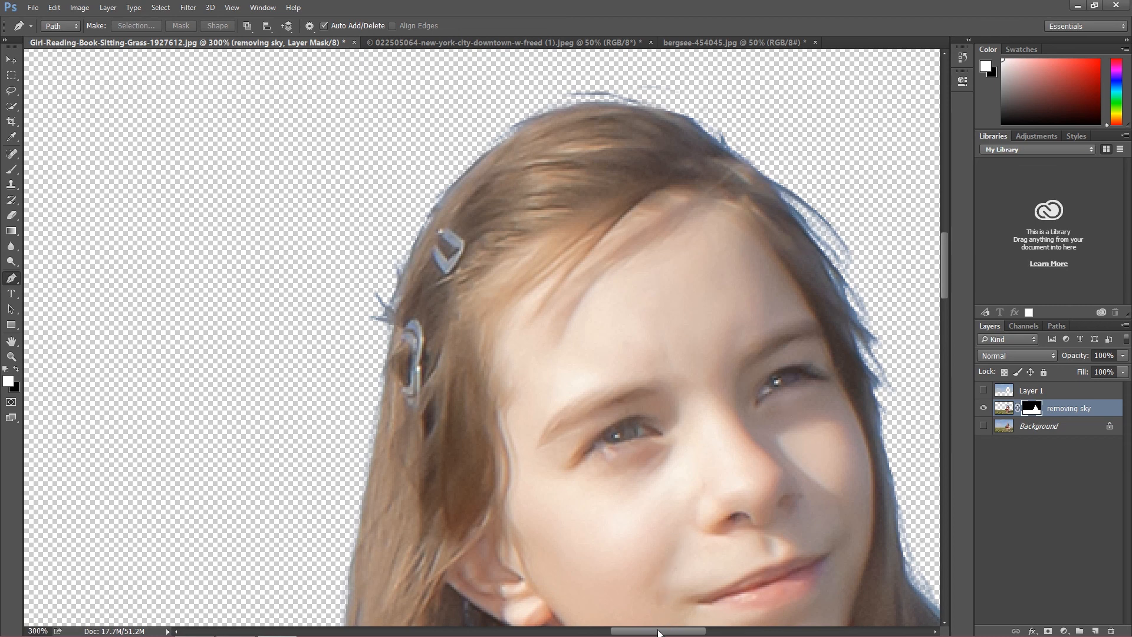
# Step: Switch to the Brush tool at 102 px and set the foreground colour to black (000000) for refining the layer mask
pyautogui.hscroll(5, 666, 613)
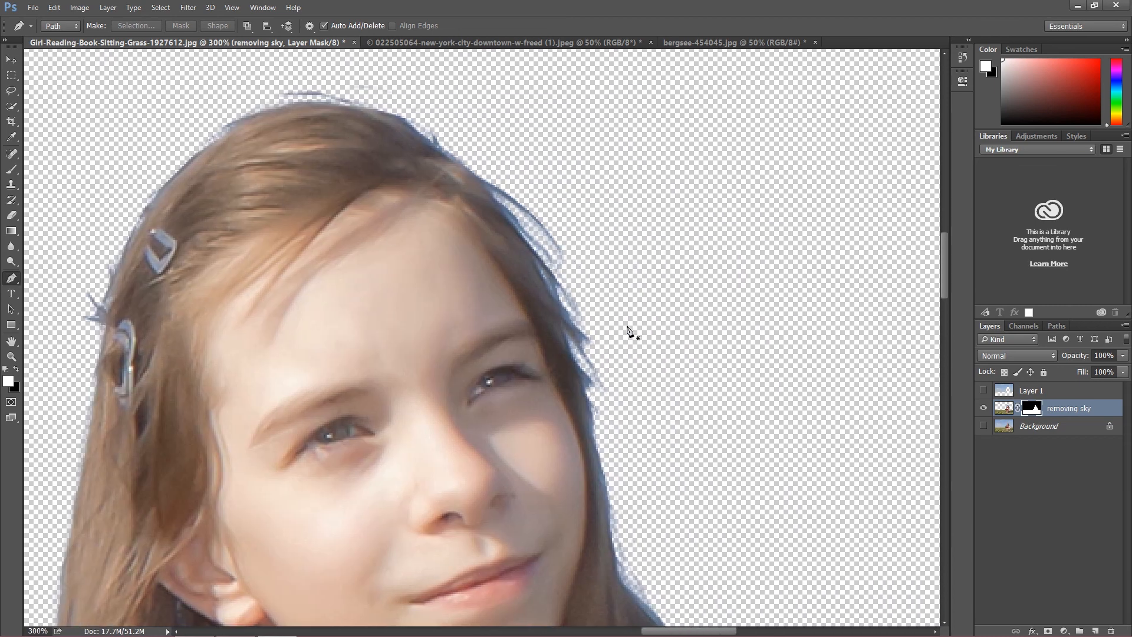
pyautogui.scroll(-1, 657, 349)
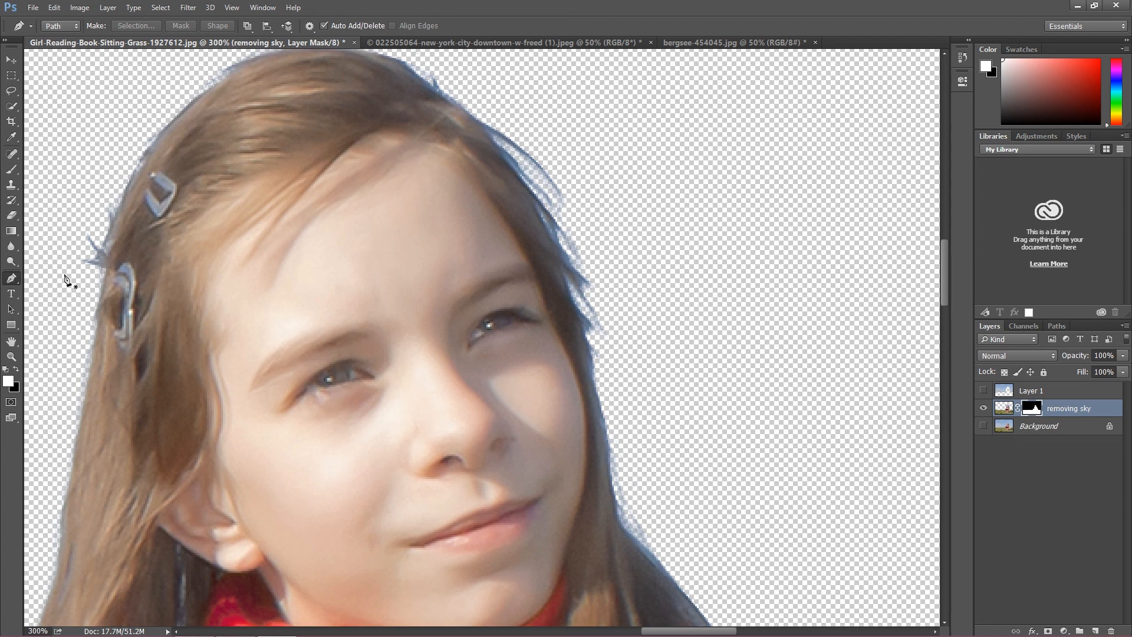
pyautogui.click(11, 170)
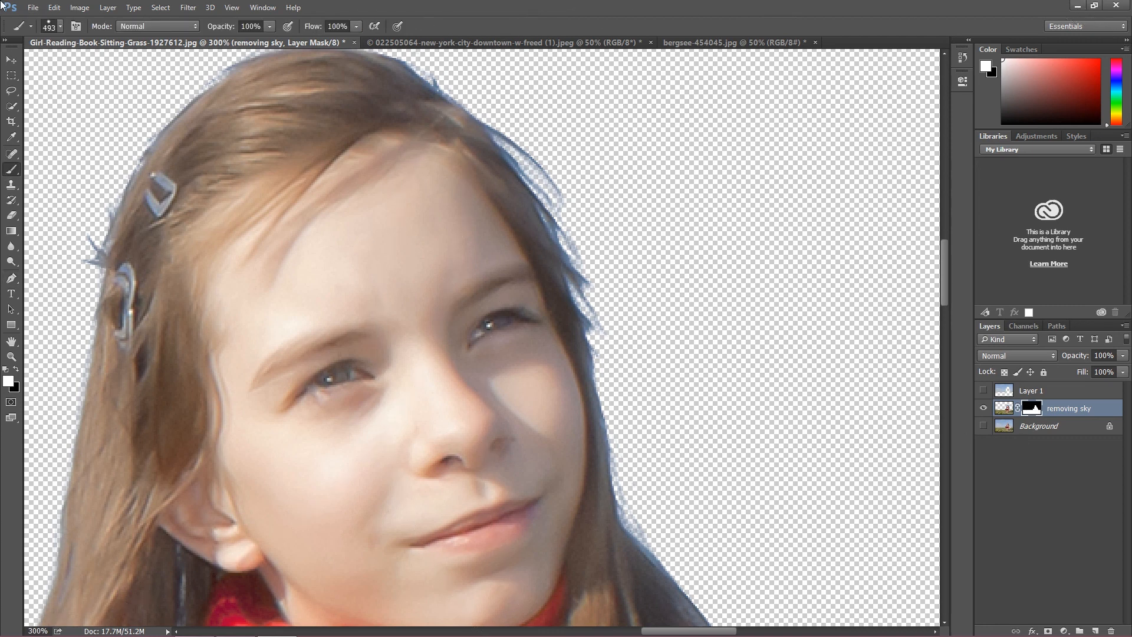
pyautogui.click(54, 30)
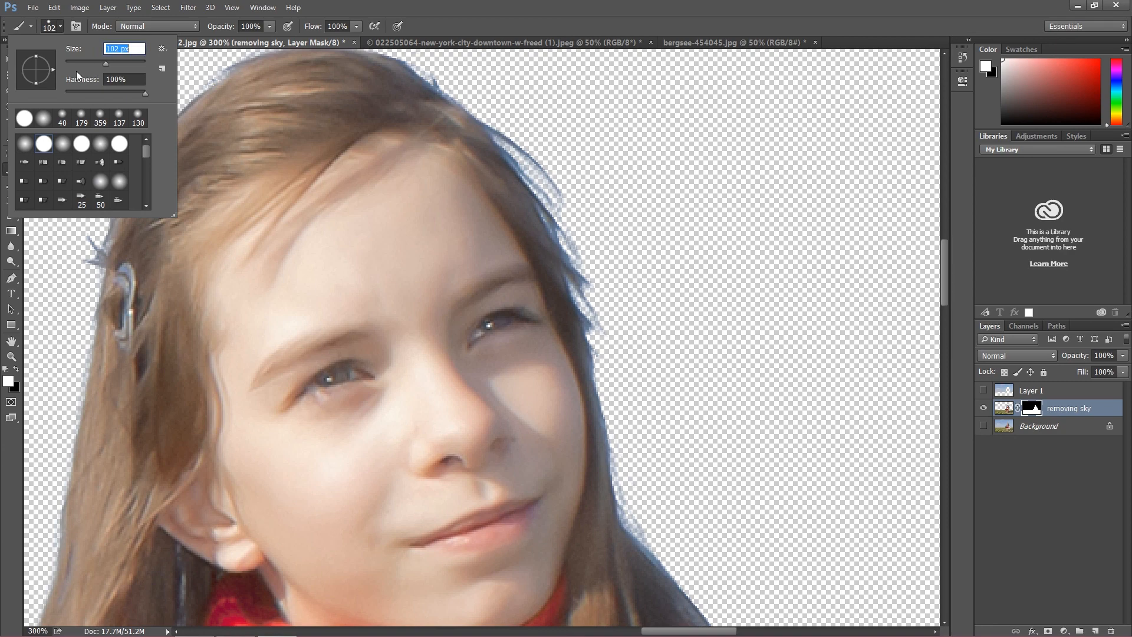
pyautogui.click(9, 381)
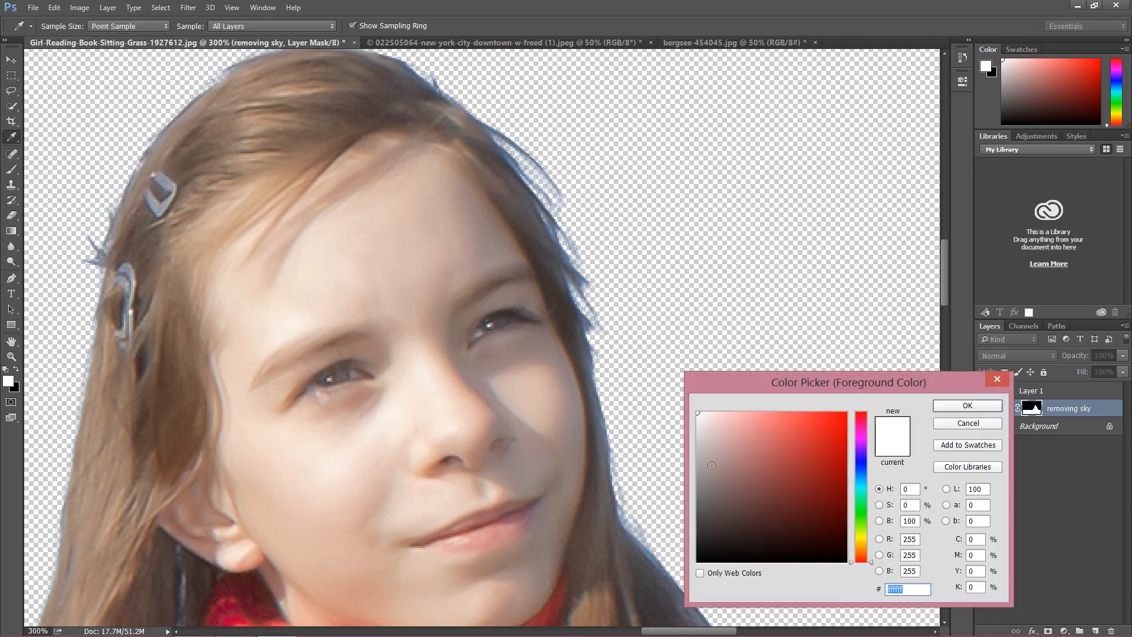
pyautogui.write('000000')
pyautogui.click(939, 407)
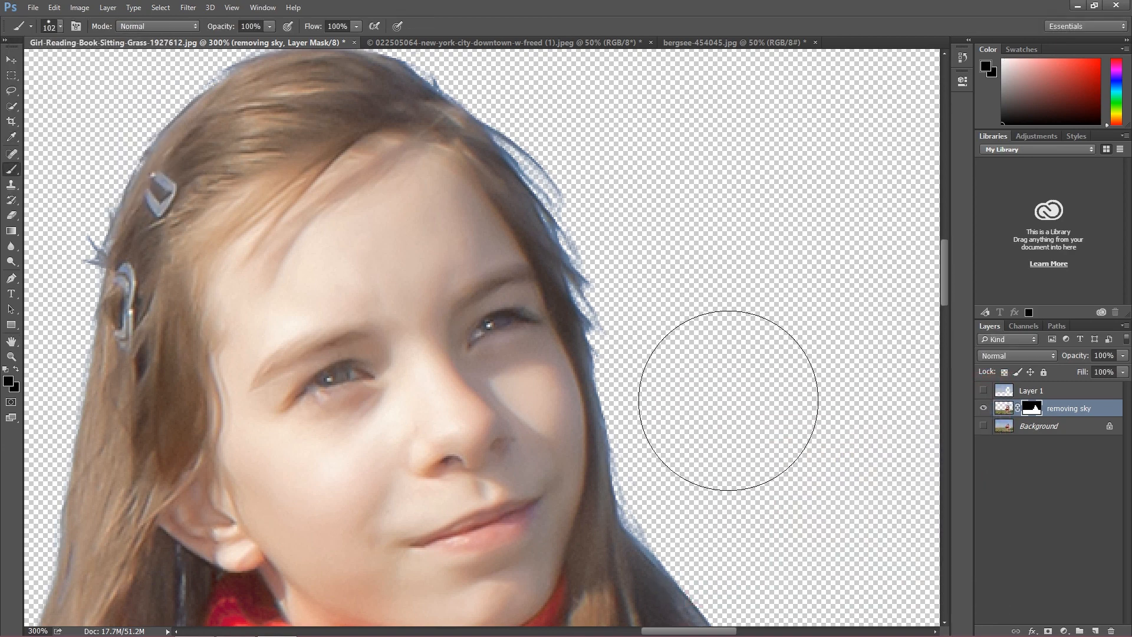
# Step: Change the brush to a soft round tip with 0% hardness and reduce its size to 13 px
pyautogui.click(53, 7)
pyautogui.click(53, 49)
pyautogui.click(60, 26)
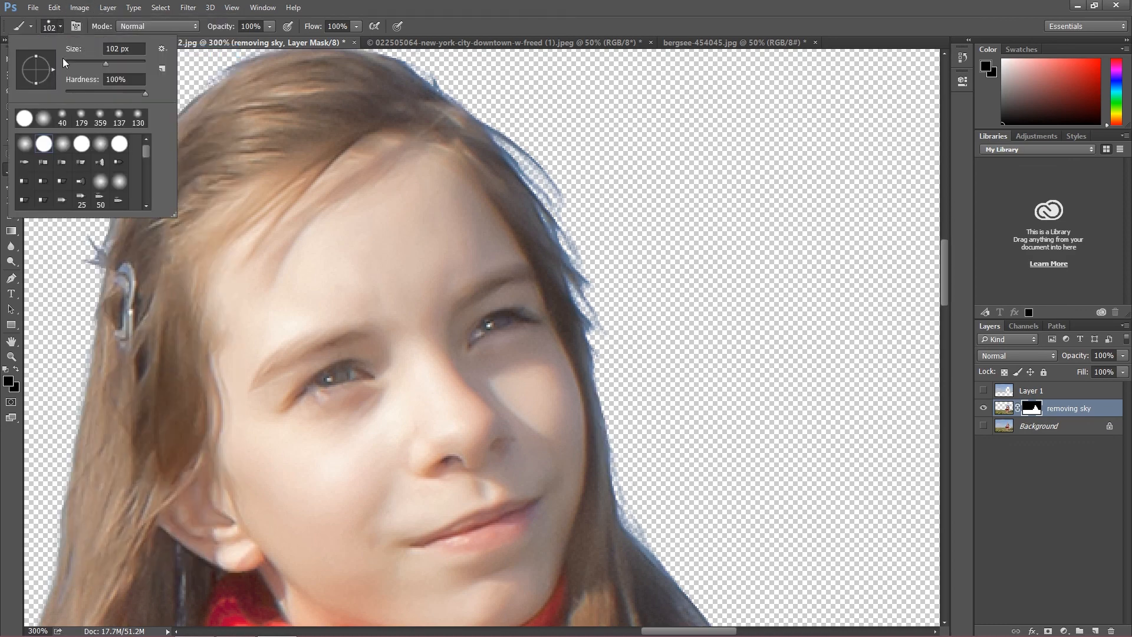
pyautogui.moveTo(84, 63); pyautogui.dragTo(78, 64)
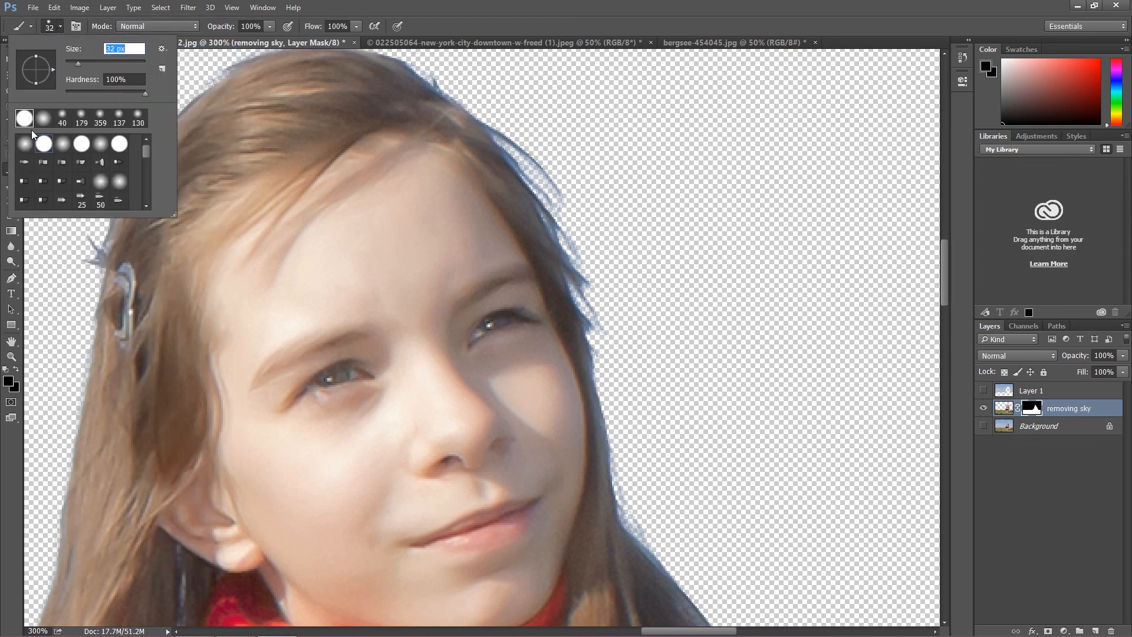
pyautogui.click(627, 398)
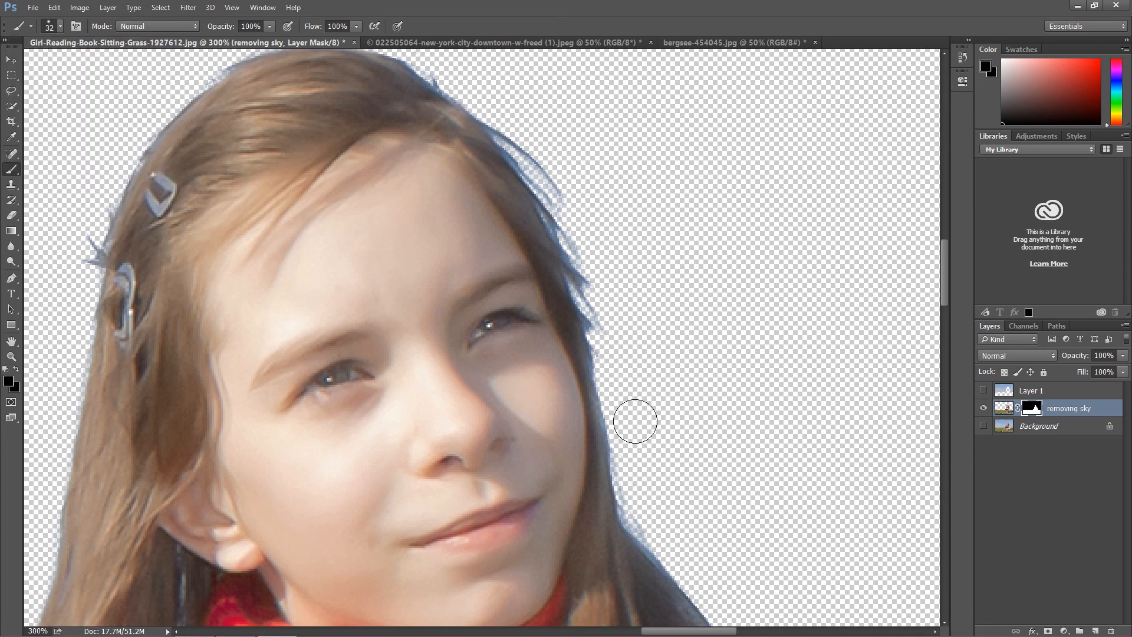
pyautogui.click(60, 27)
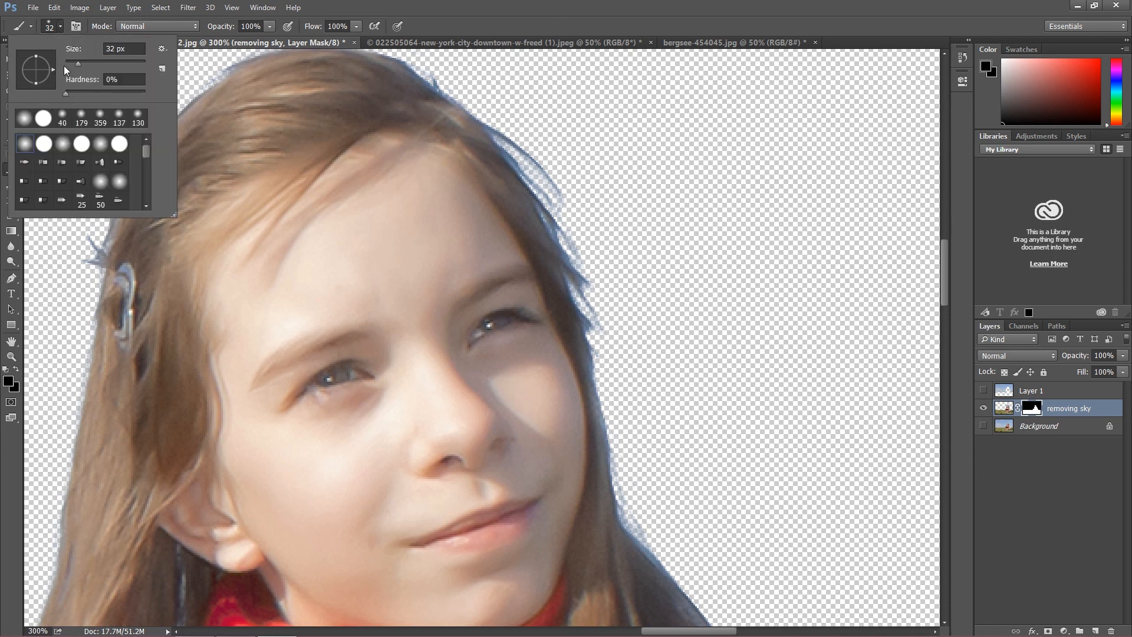
pyautogui.click(74, 63)
pyautogui.moveTo(71, 64); pyautogui.dragTo(66, 64)
pyautogui.click(70, 64)
pyautogui.click(450, 90)
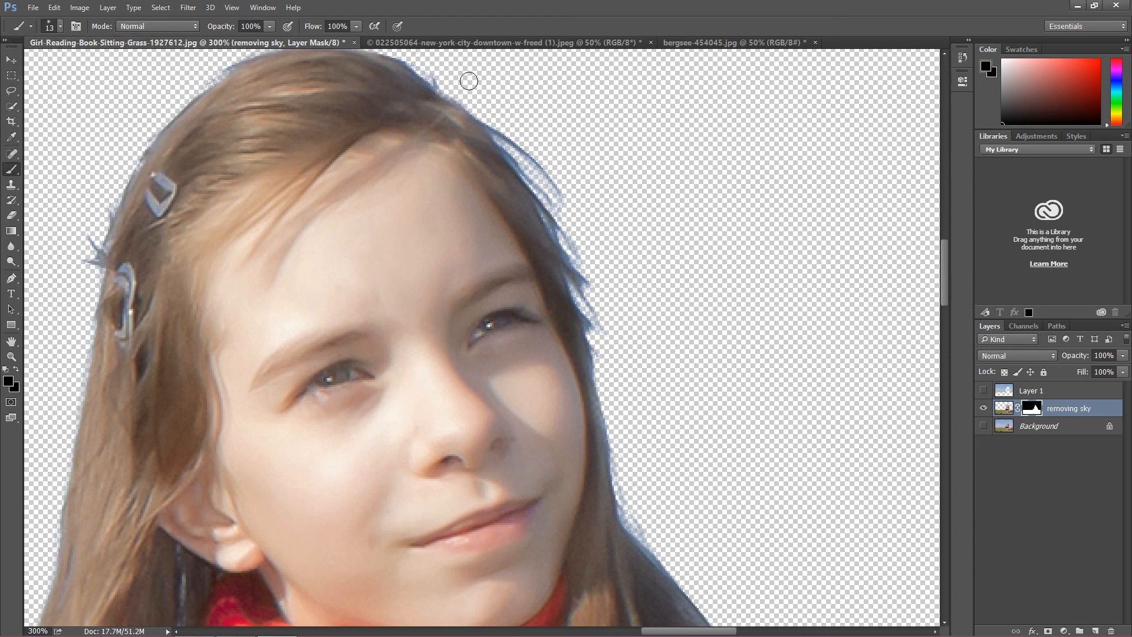
# Step: Paint black on the mask over the stray fringe along the crown of the girl's hair, and check the whole cutout at 33.33% magnification
pyautogui.scroll(3, 452, 101)
pyautogui.moveTo(444, 183); pyautogui.dragTo(387, 150)
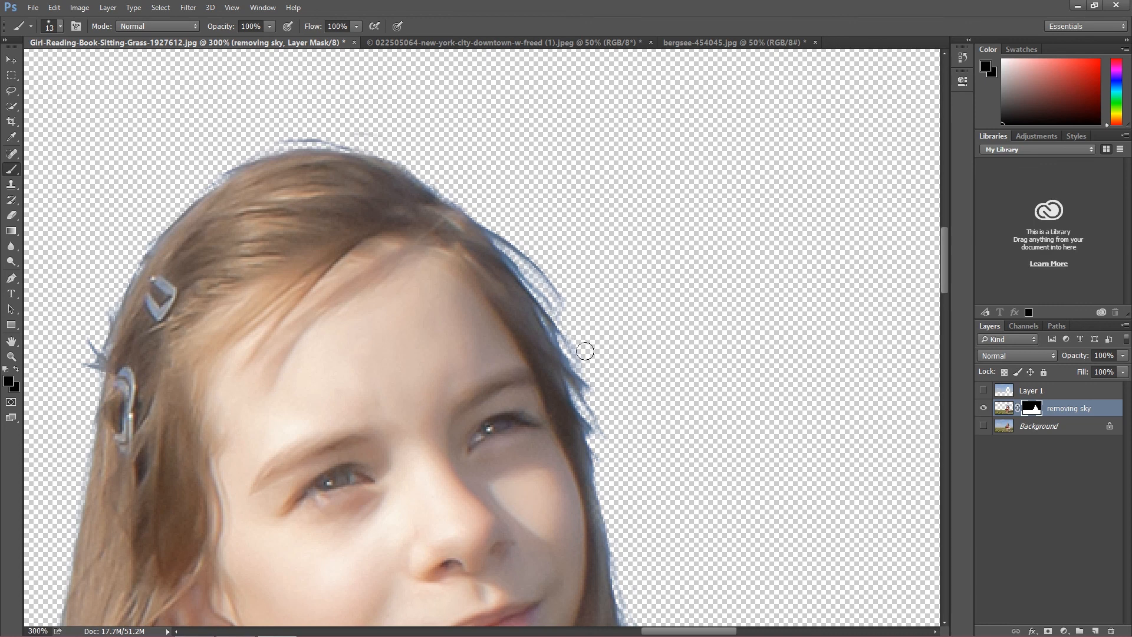
pyautogui.scroll(-8, 634, 328)
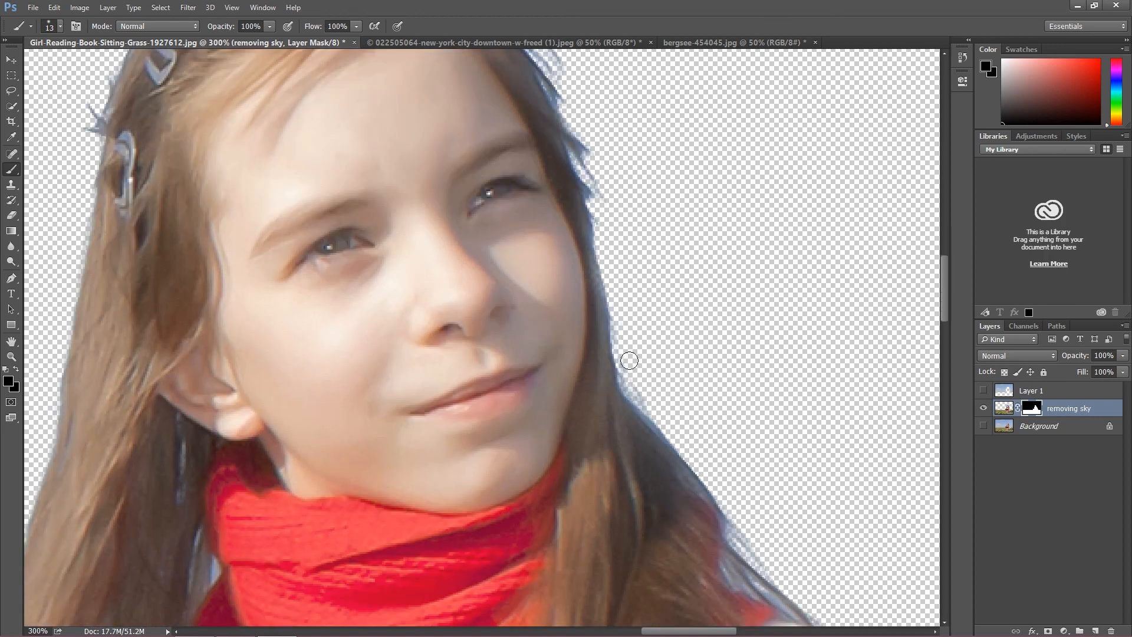
pyautogui.scroll(-6, 708, 415)
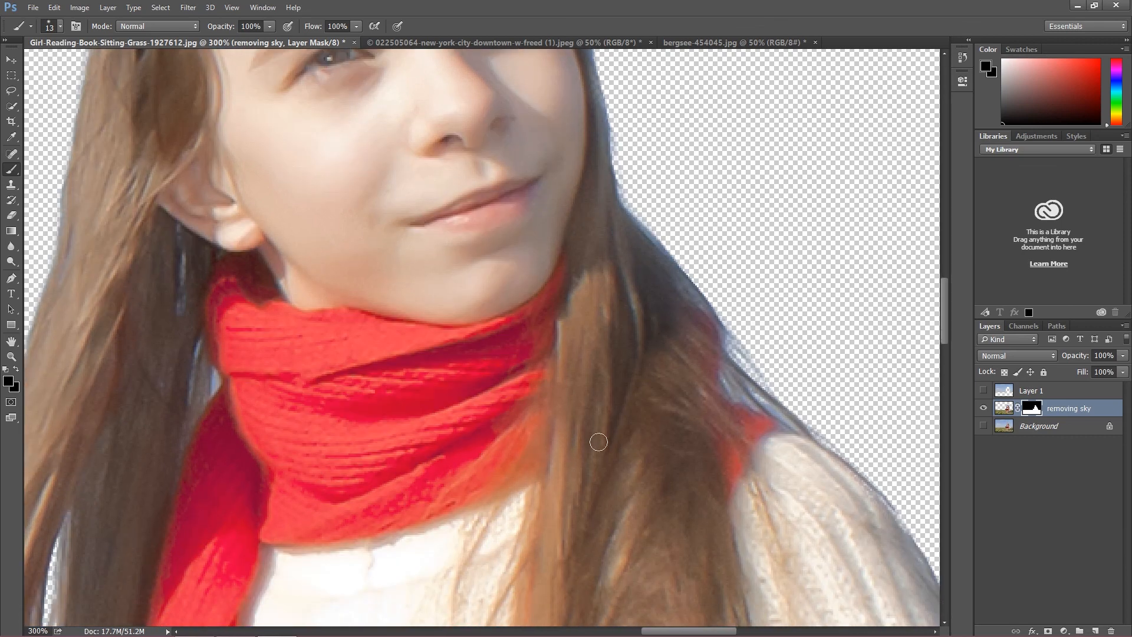
pyautogui.hotkey('ctrl', '-')
pyautogui.hotkey('ctrl', '-')
pyautogui.hotkey('ctrl', '-')
pyautogui.hotkey('ctrl', '-')
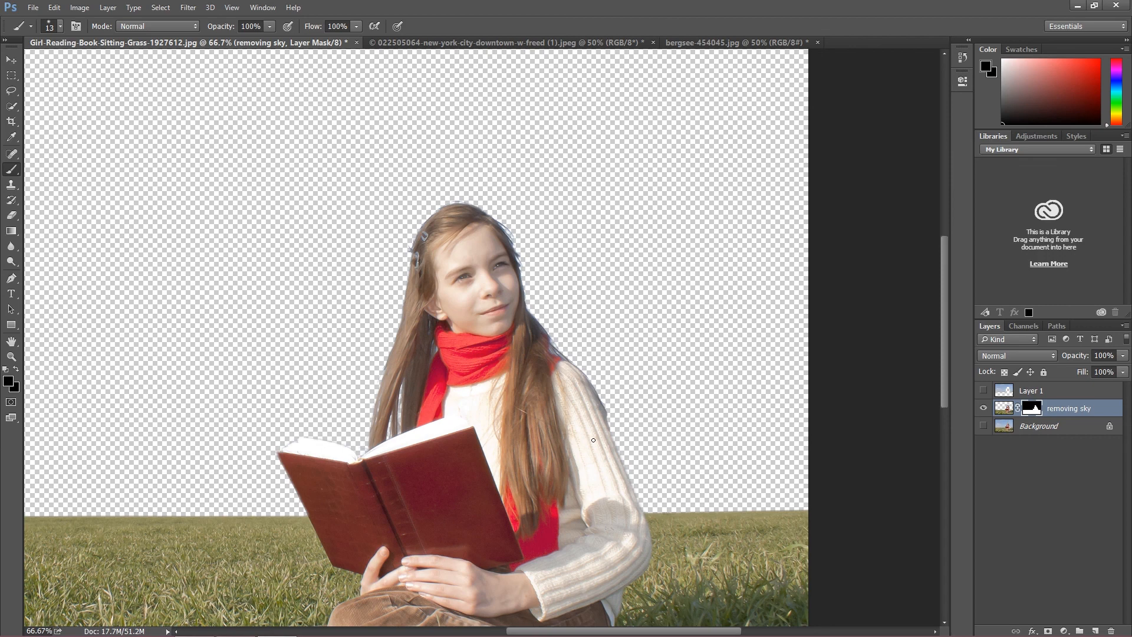
pyautogui.hotkey('ctrl', '-')
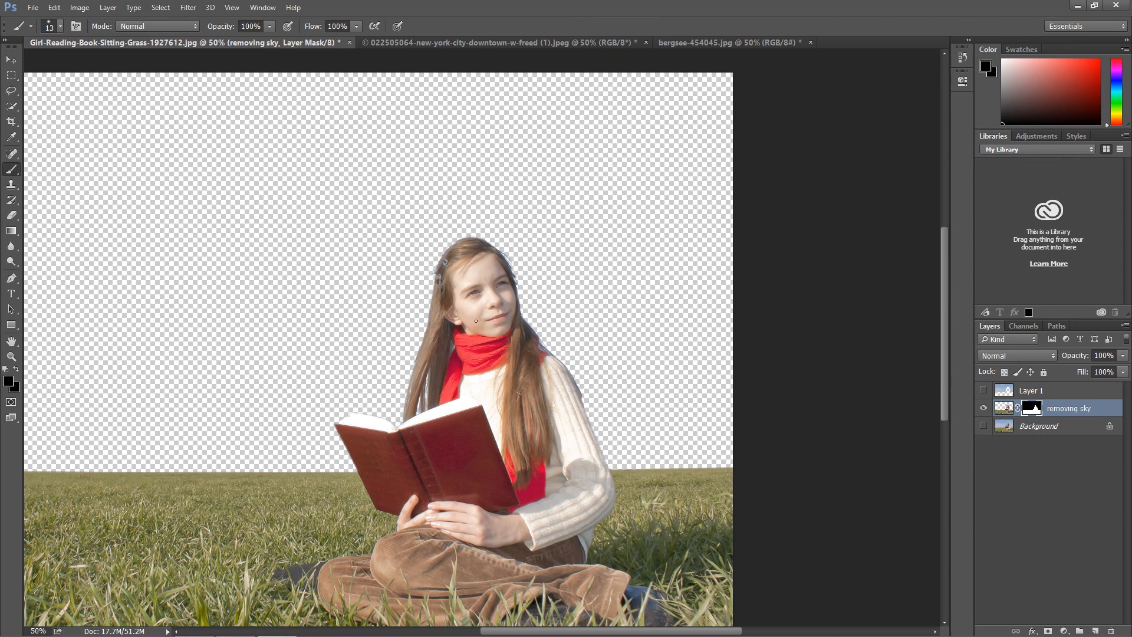
pyautogui.hotkey('ctrl', '-')
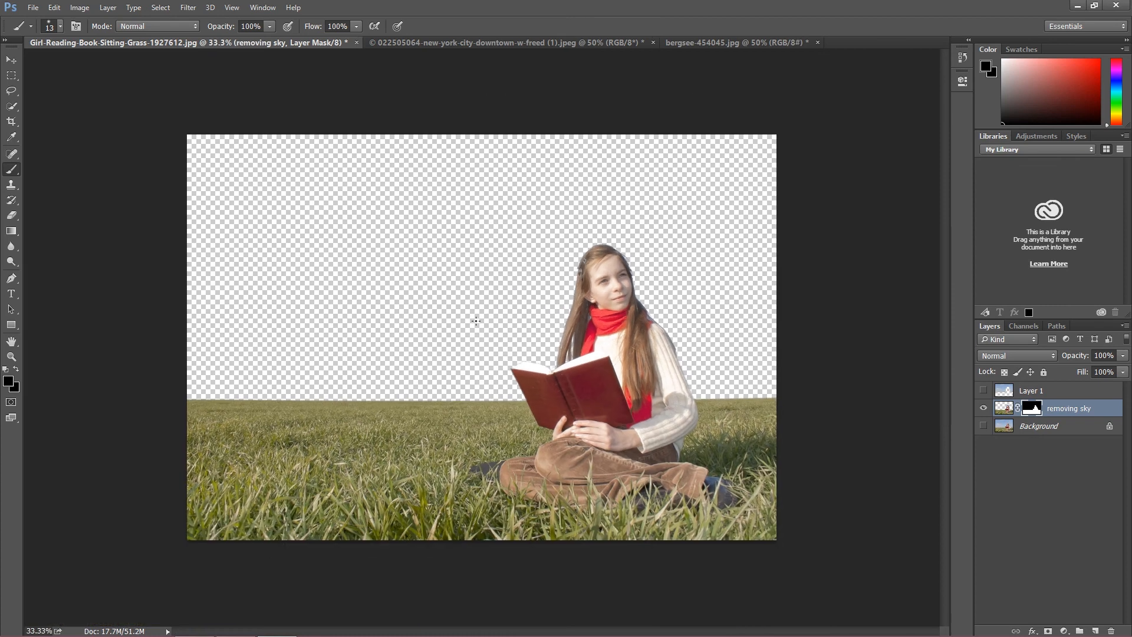